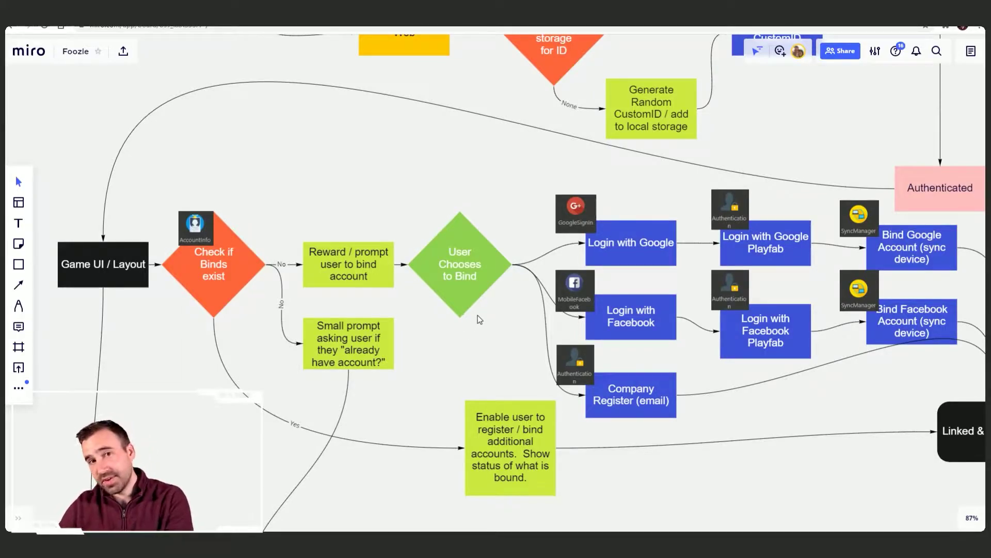
# Step: Pan the Miro flowchart down past the login options and account binding to the Provide Switch Account branch
pyautogui.scroll(1, 481, 313)
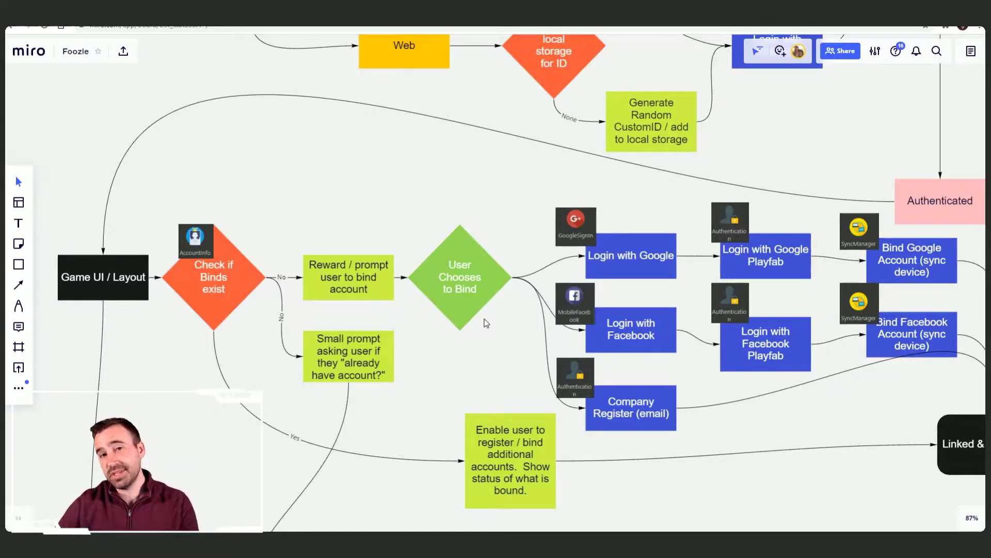
pyautogui.moveTo(505, 348); pyautogui.dragTo(413, 281)
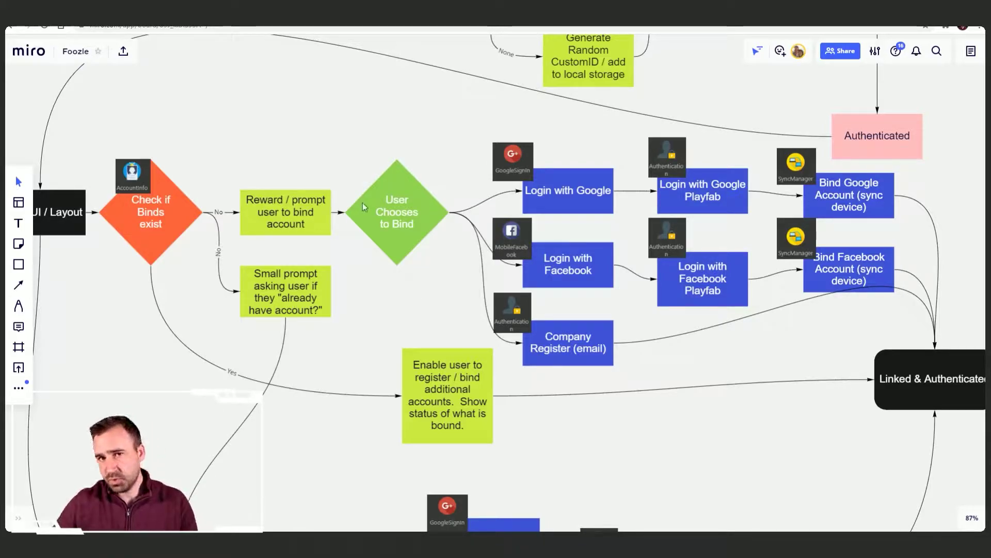
pyautogui.moveTo(594, 172); pyautogui.dragTo(518, 167)
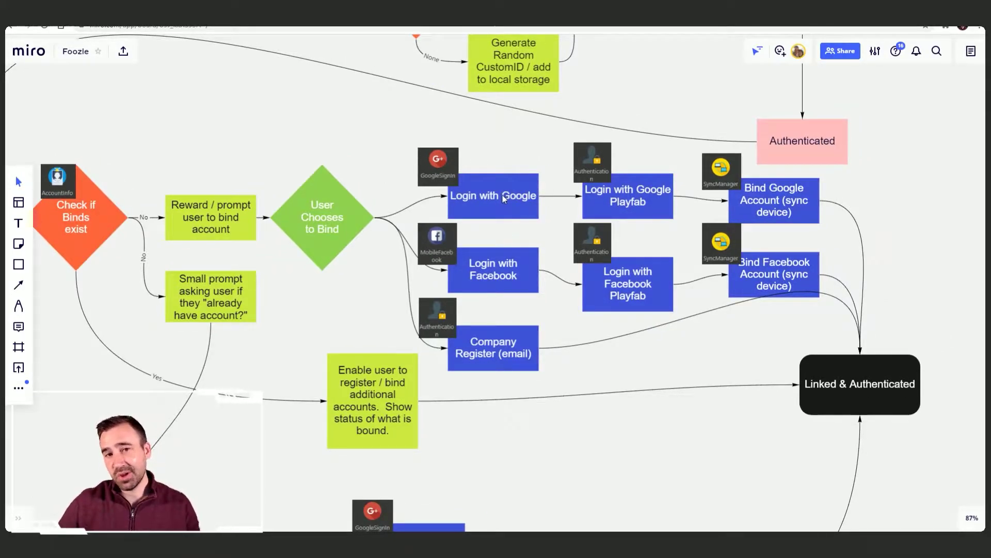
pyautogui.scroll(1, 508, 202)
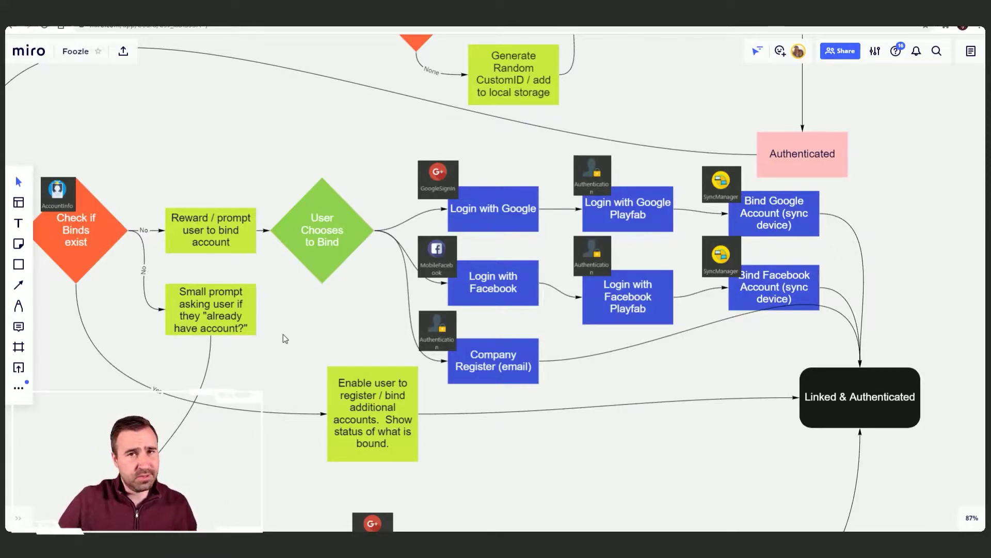
pyautogui.moveTo(283, 336); pyautogui.dragTo(390, 194)
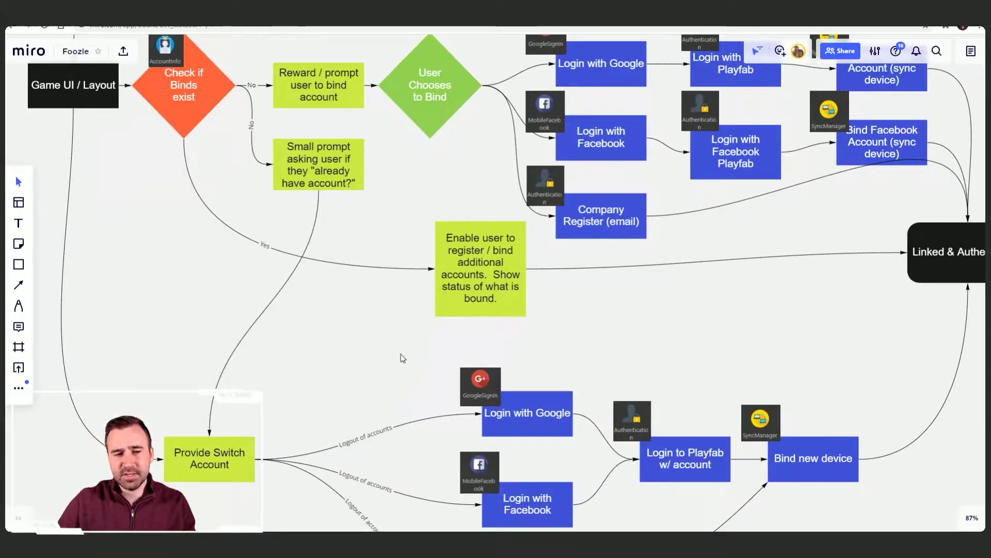
# Step: Frame the Login to Playfab w/ account and Bind new device boxes of the switch-account branch
pyautogui.scroll(-3, 405, 361)
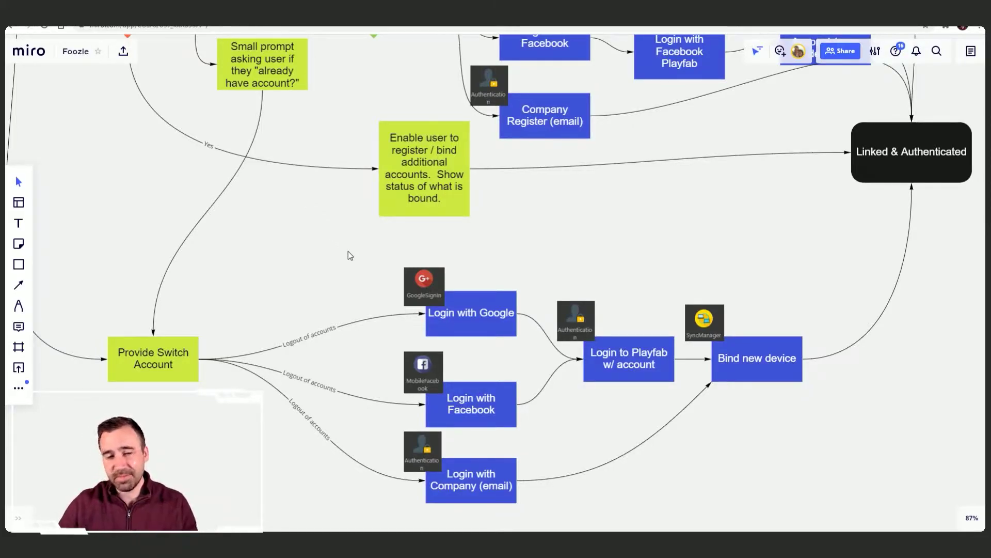
pyautogui.moveTo(273, 367); pyautogui.dragTo(247, 357)
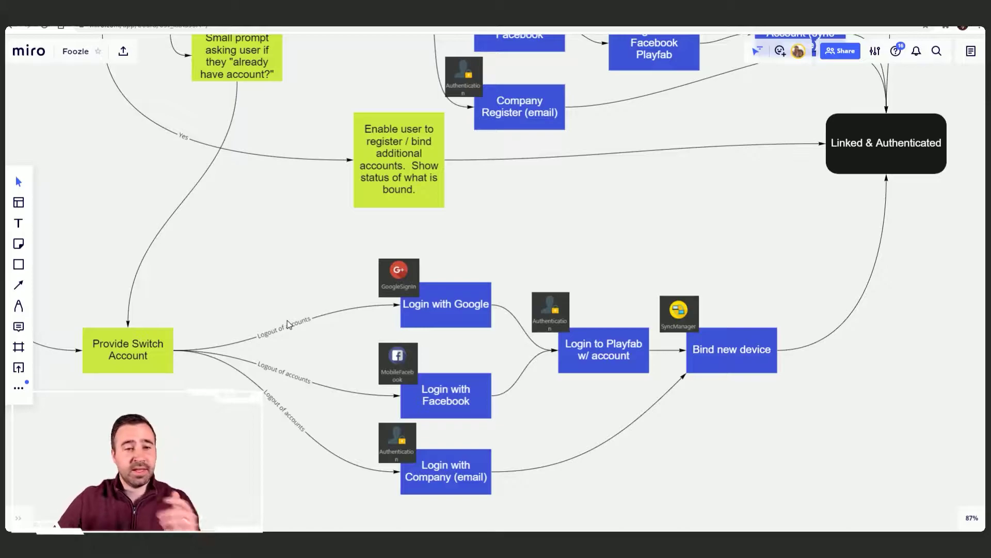
pyautogui.moveTo(481, 319); pyautogui.dragTo(324, 297)
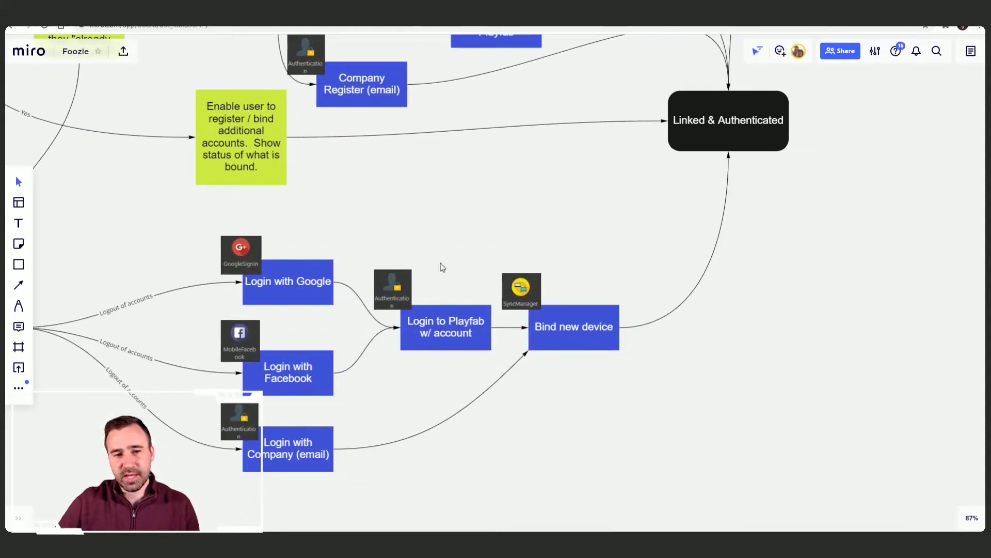
pyautogui.scroll(-1, 435, 332)
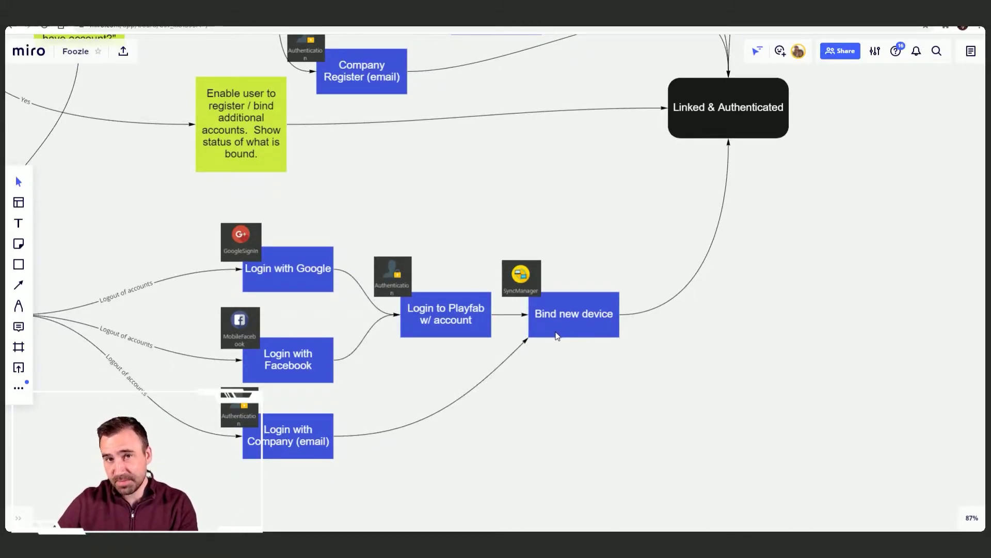
pyautogui.scroll(1, 551, 335)
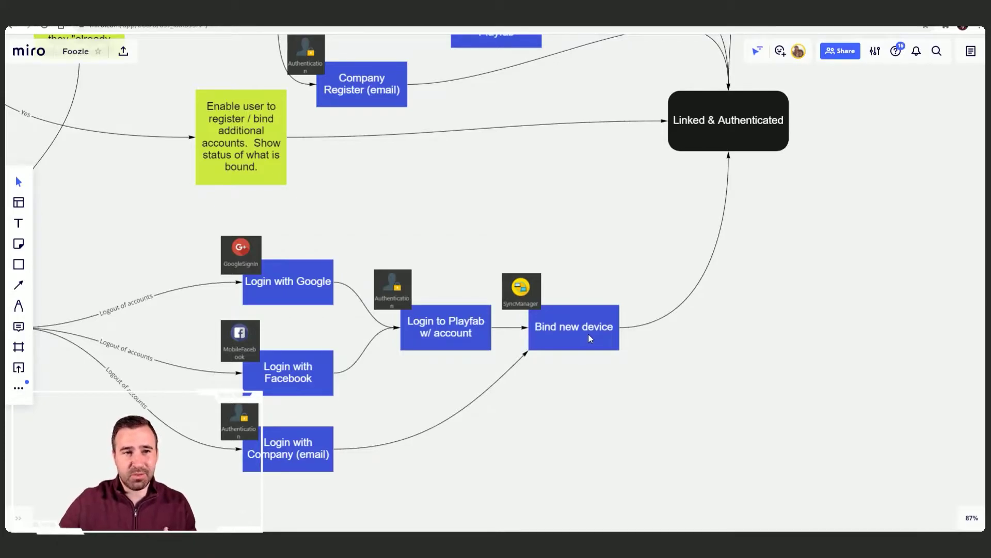
pyautogui.scroll(-2, 516, 258)
pyautogui.scroll(2, 507, 244)
# Step: Zoom the Miro board out to 41% and center the whole Foozle login diagram
pyautogui.scroll(-5, 507, 244)
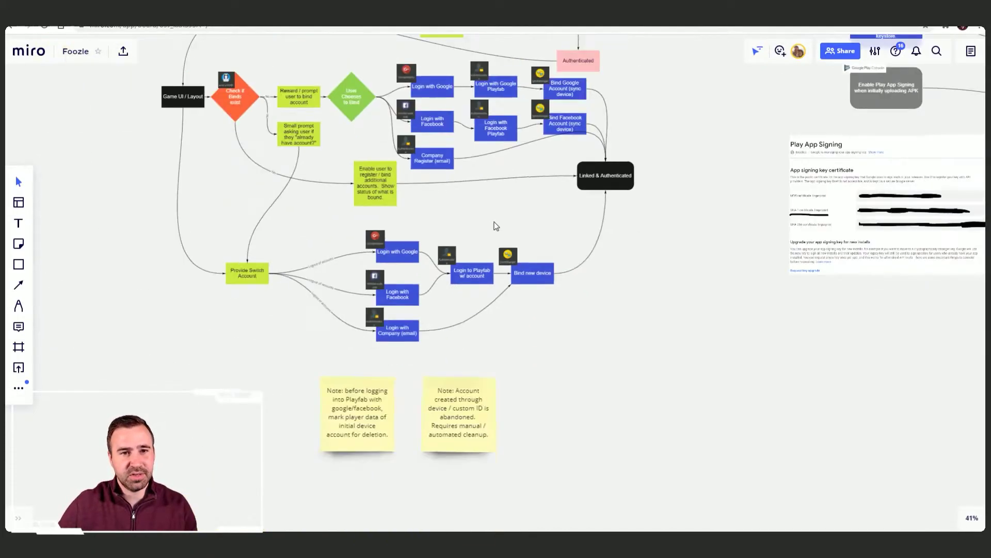
pyautogui.moveTo(438, 199); pyautogui.dragTo(535, 347)
pyautogui.scroll(1, 480, 259)
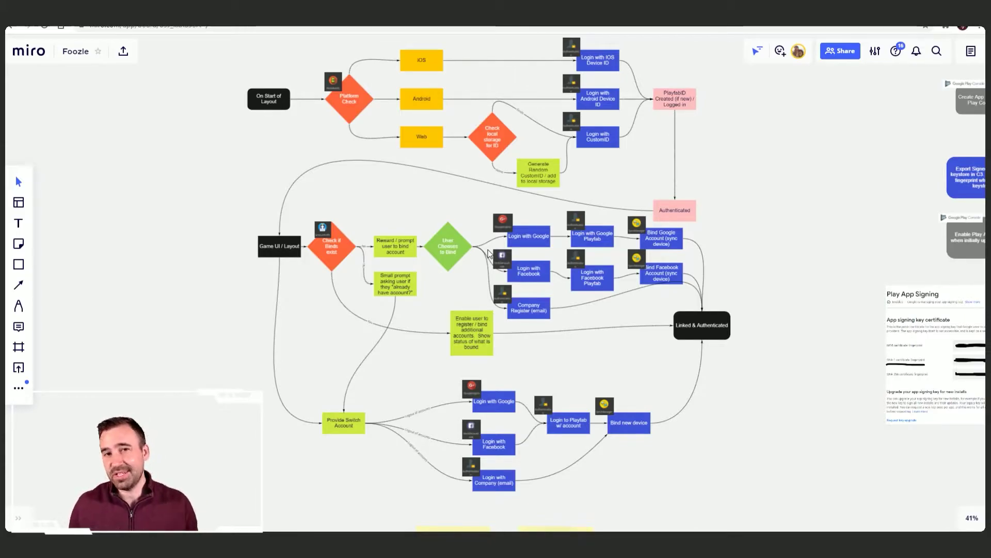
# Step: Show Construct 3's Layout 1 with its login, sync and unsync test buttons, zooming out and back in
pyautogui.hotkey('ctrl', 'Tab')
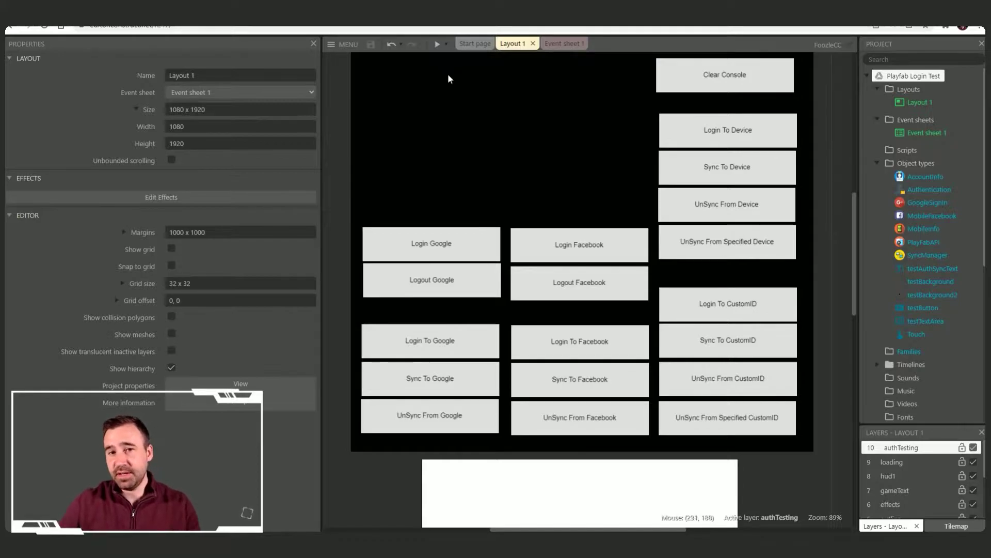
pyautogui.keyDown('ctrl'); pyautogui.scroll(-3, 476, 103); pyautogui.keyUp('ctrl')
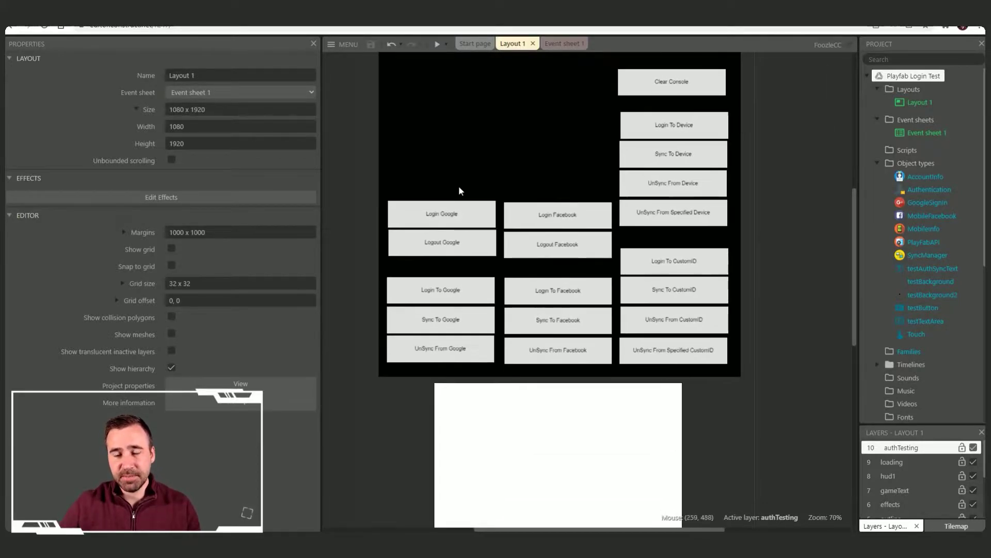
pyautogui.keyDown('ctrl'); pyautogui.scroll(-3, 479, 210); pyautogui.keyUp('ctrl')
pyautogui.keyDown('ctrl'); pyautogui.scroll(-1, 476, 258); pyautogui.keyUp('ctrl')
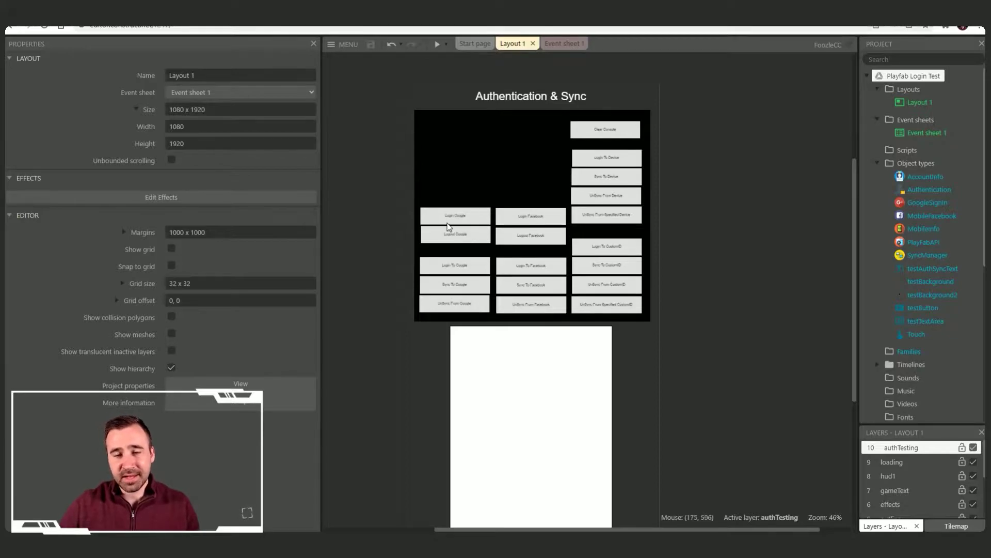
pyautogui.keyDown('ctrl'); pyautogui.scroll(2, 447, 224); pyautogui.keyUp('ctrl')
pyautogui.keyDown('ctrl'); pyautogui.scroll(4, 448, 224); pyautogui.keyUp('ctrl')
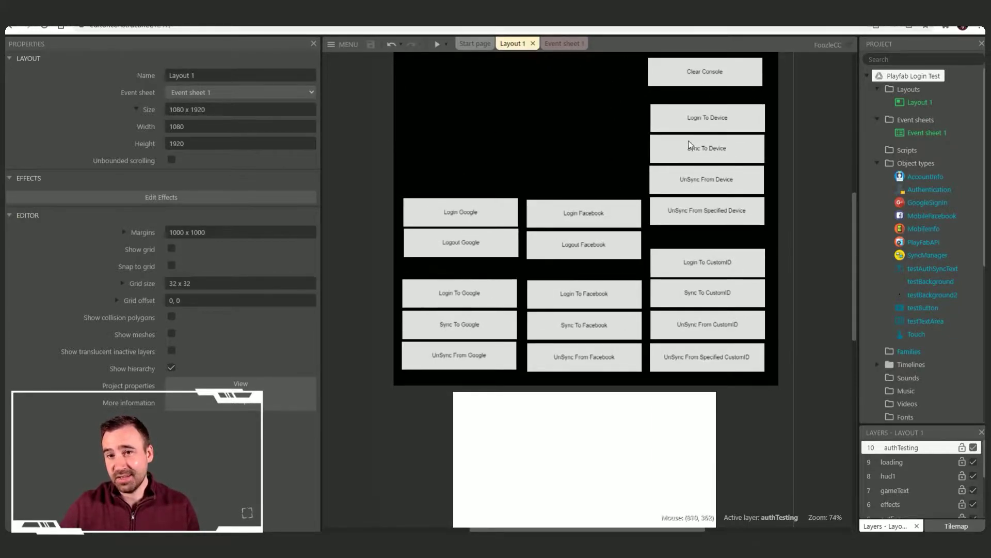
pyautogui.keyDown('ctrl'); pyautogui.scroll(-2, 733, 123); pyautogui.keyUp('ctrl')
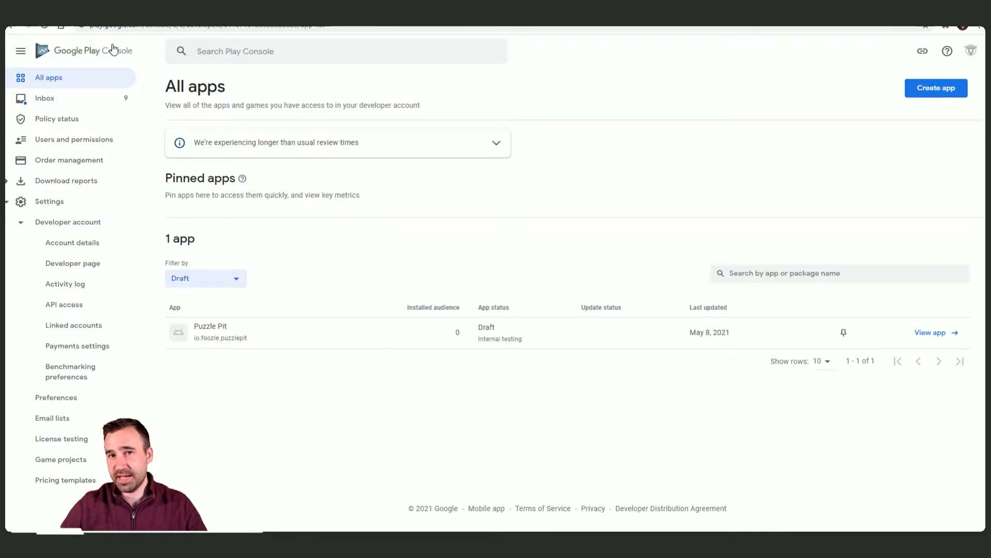
# Step: Create the app 'Playfab Login Test' as a free Game, accepting the Developer Program Policies and US export declarations
pyautogui.click(955, 92)
pyautogui.click(447, 148)
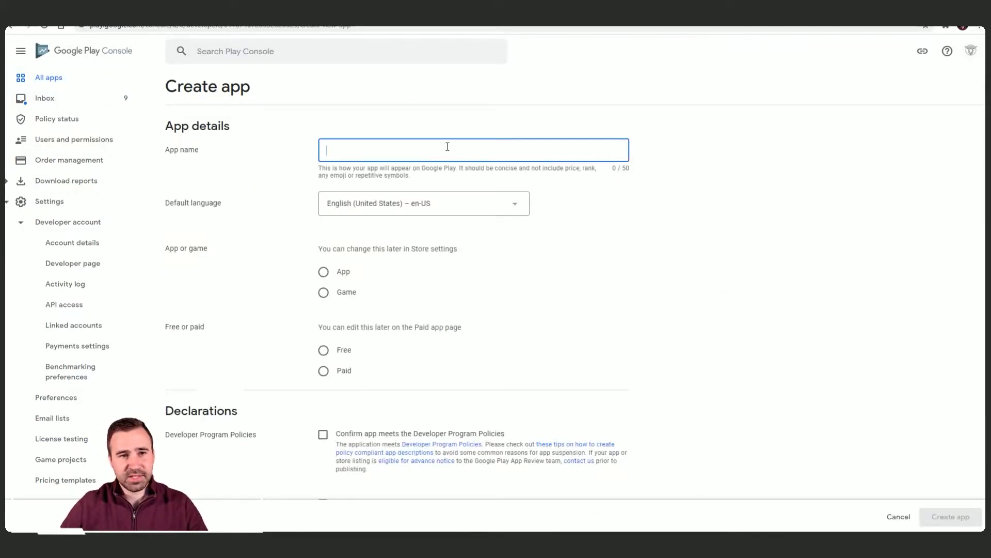
pyautogui.write('Playfa')
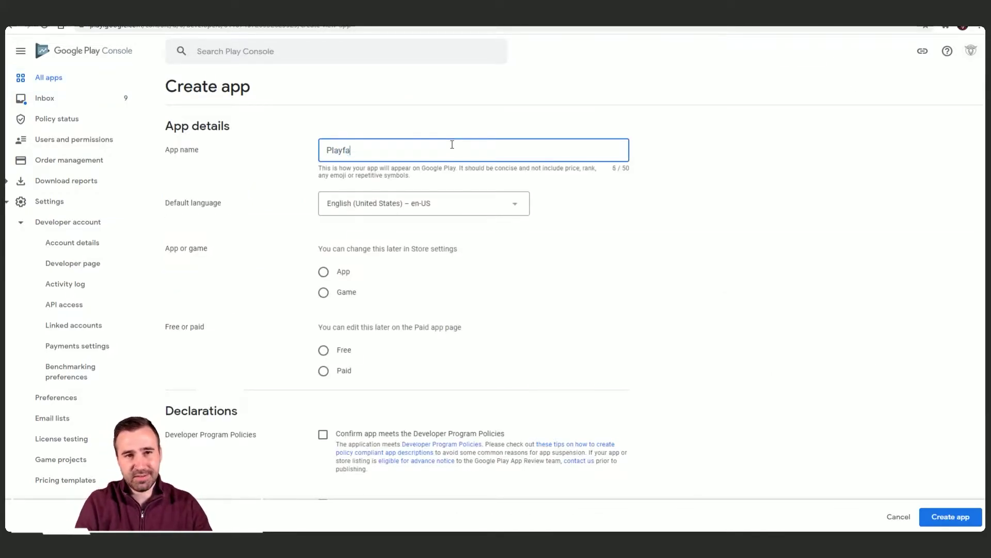
pyautogui.write('b Login Test')
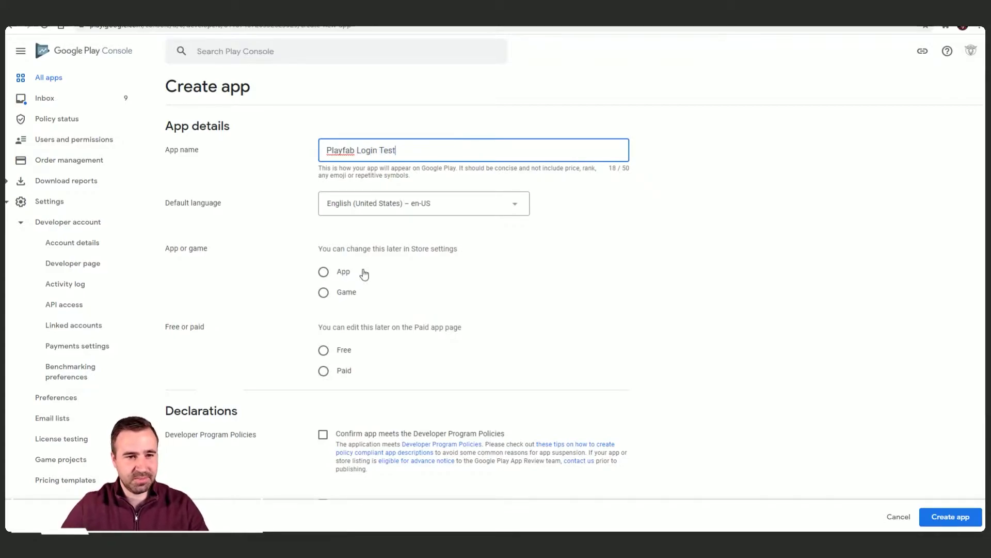
pyautogui.click(325, 293)
pyautogui.scroll(-2, 365, 273)
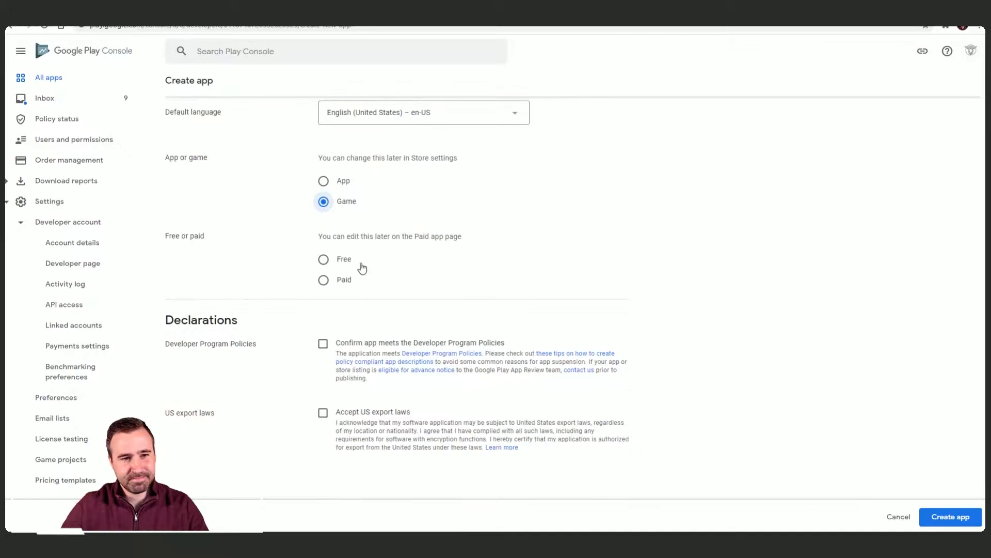
pyautogui.click(323, 259)
pyautogui.scroll(-2, 496, 264)
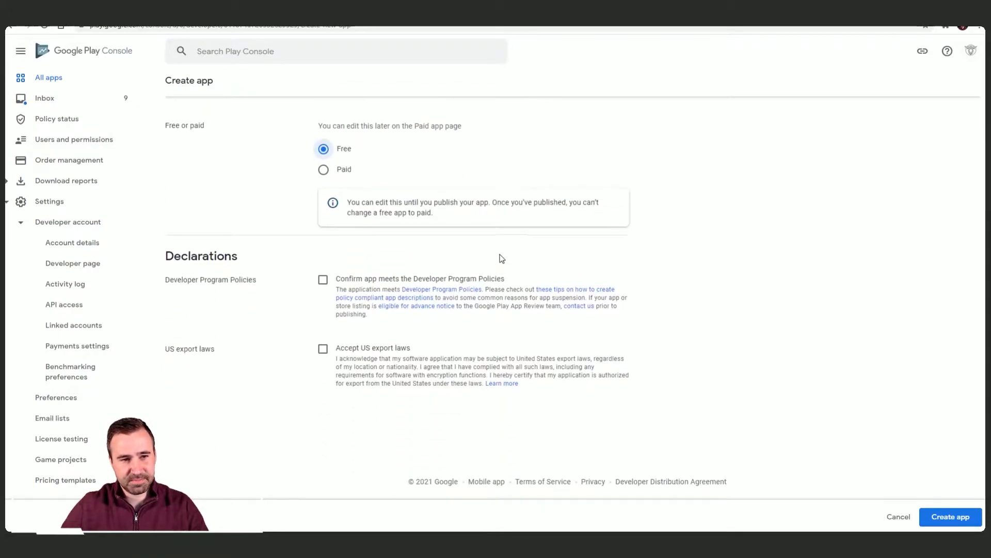
pyautogui.click(323, 280)
pyautogui.click(322, 349)
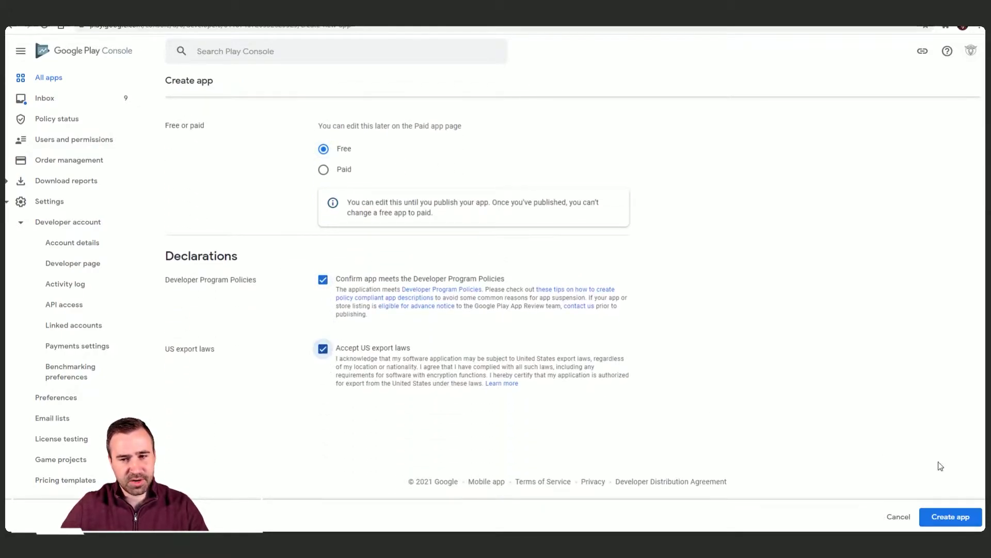
pyautogui.click(967, 517)
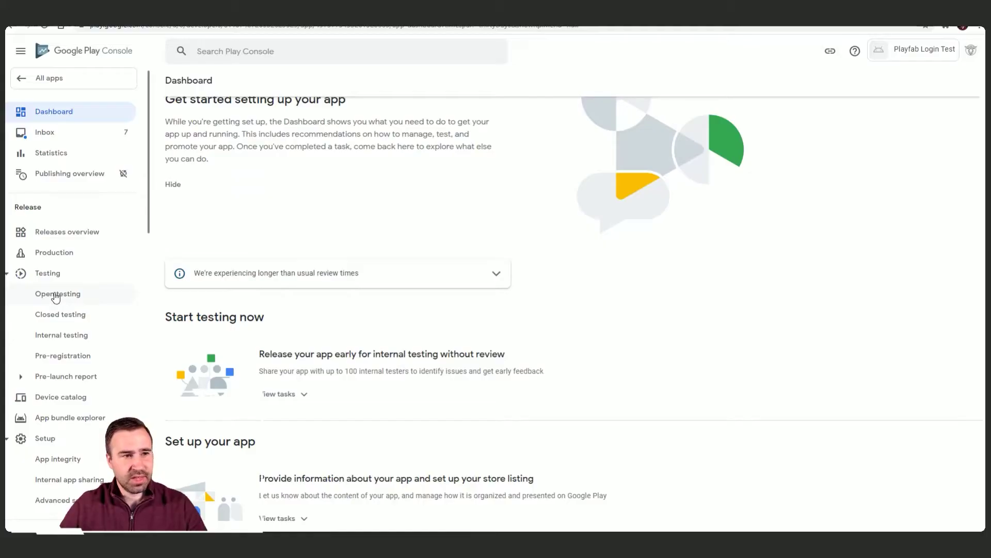
# Step: Open Internal testing, then Play Games Services configuration for Playfab Login Test, and return to the Miro board
pyautogui.scroll(-1, 80, 326)
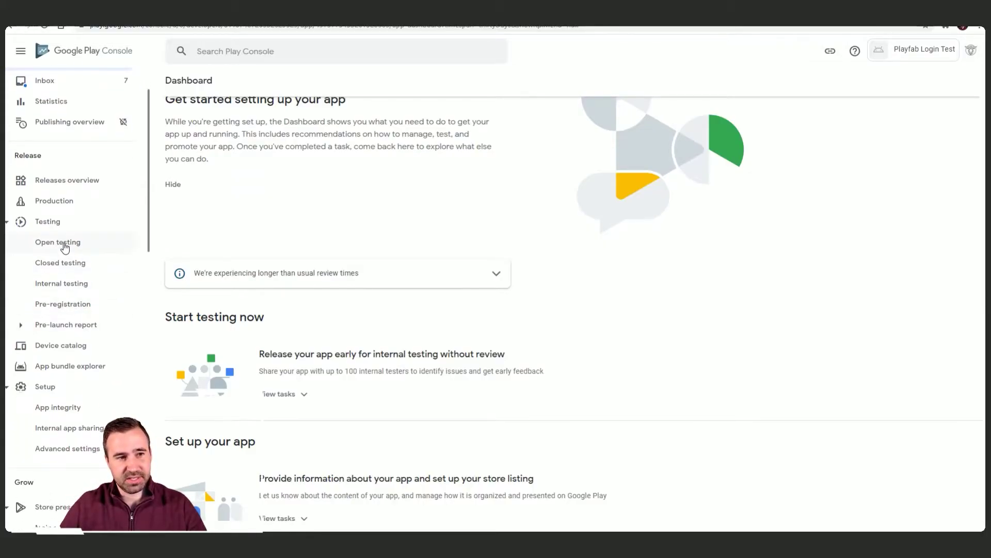
pyautogui.click(63, 284)
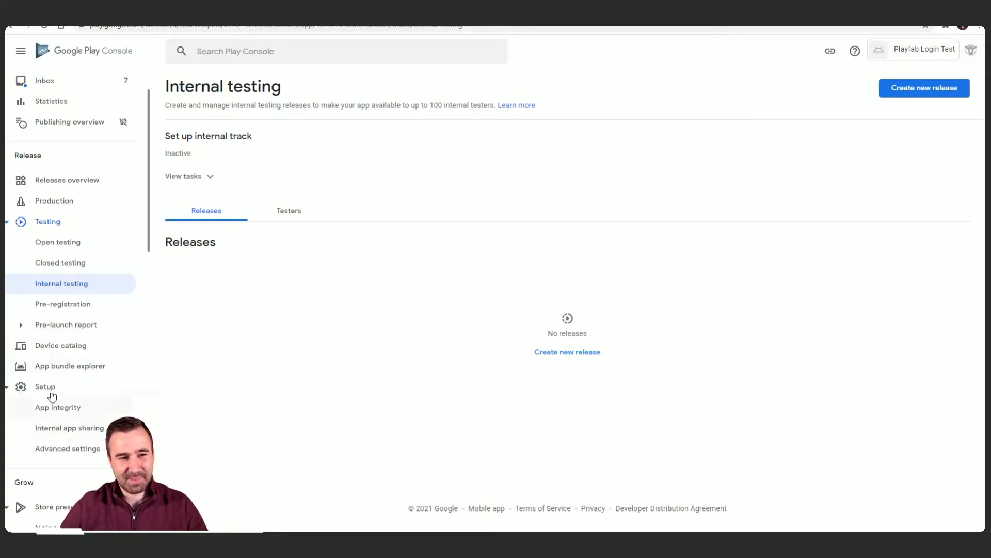
pyautogui.scroll(-1, 73, 438)
pyautogui.scroll(-5, 73, 438)
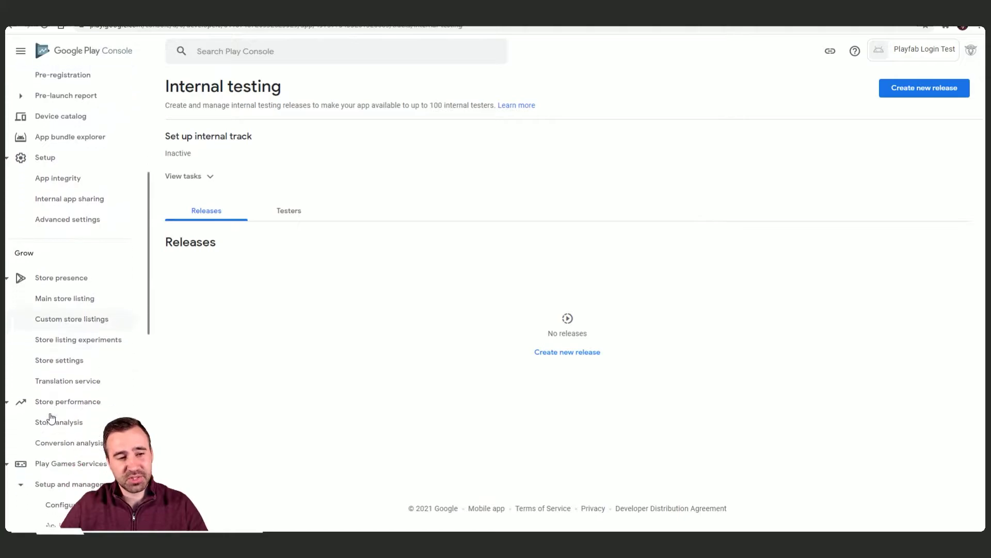
pyautogui.scroll(-1, 84, 393)
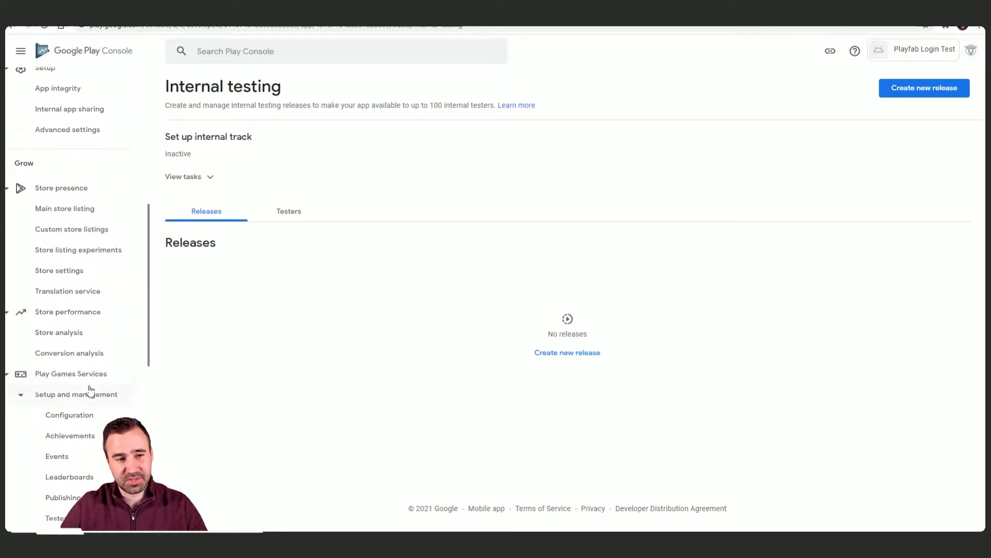
pyautogui.click(66, 380)
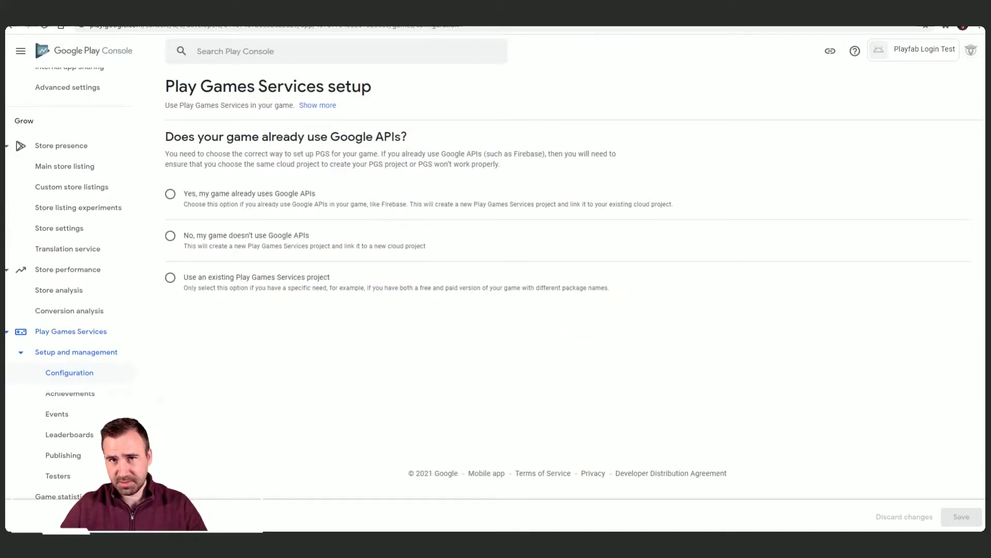
pyautogui.click(588, 18)
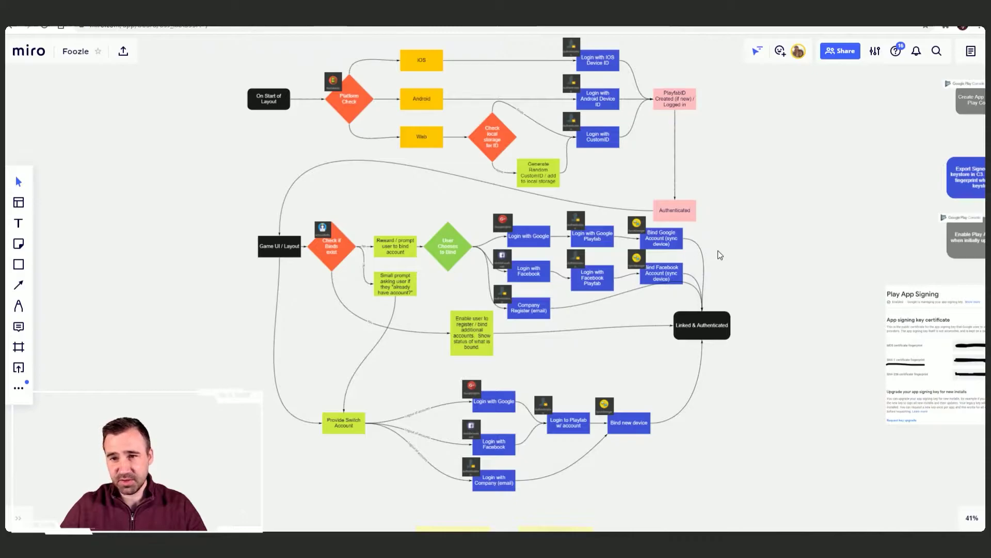
# Step: Pan and zoom the Foozle board onto the Google Play, OAuth consent screen, web credential and client ID notes
pyautogui.scroll(-2, 816, 200)
pyautogui.hscroll(10, 655, 224)
pyautogui.moveTo(767, 226); pyautogui.dragTo(556, 230)
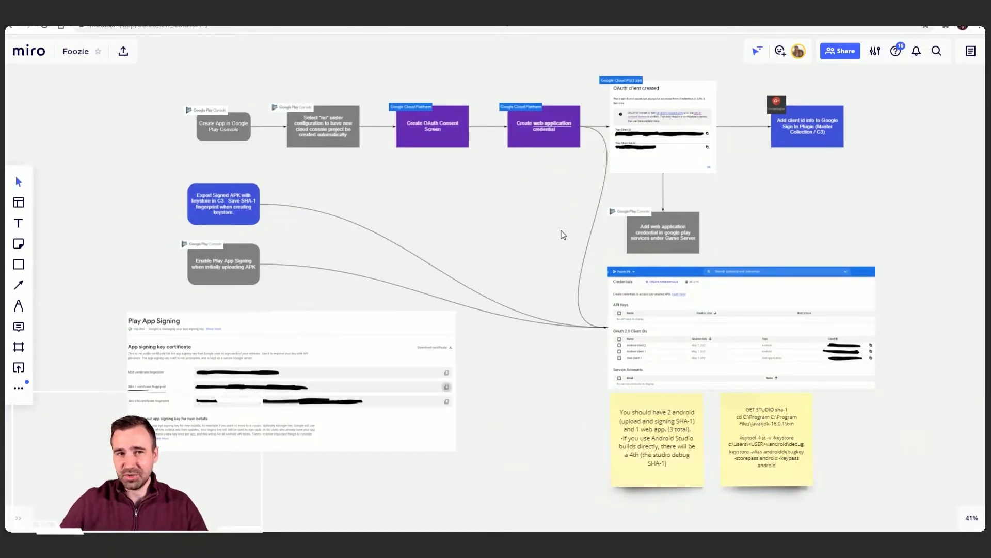
pyautogui.scroll(1, 549, 225)
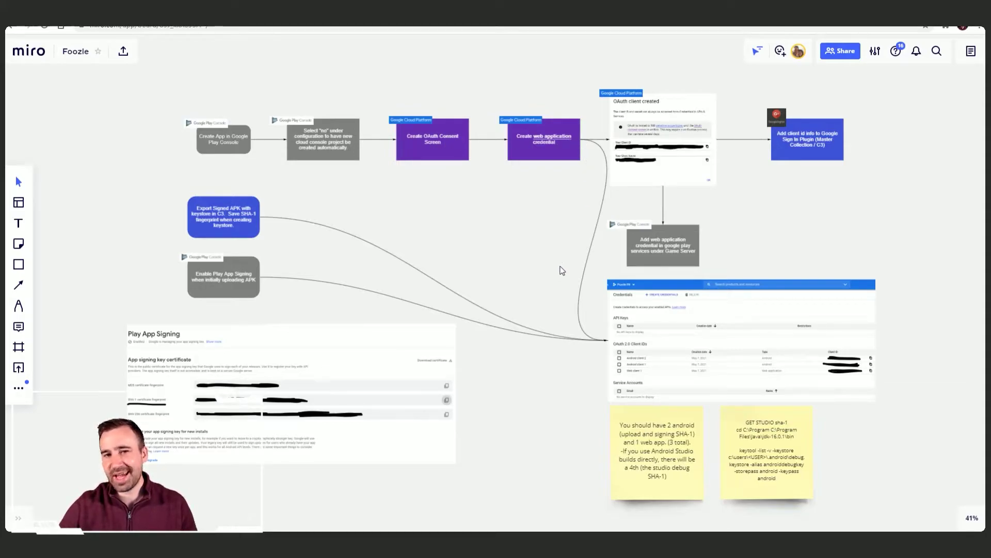
pyautogui.moveTo(561, 270); pyautogui.dragTo(544, 230)
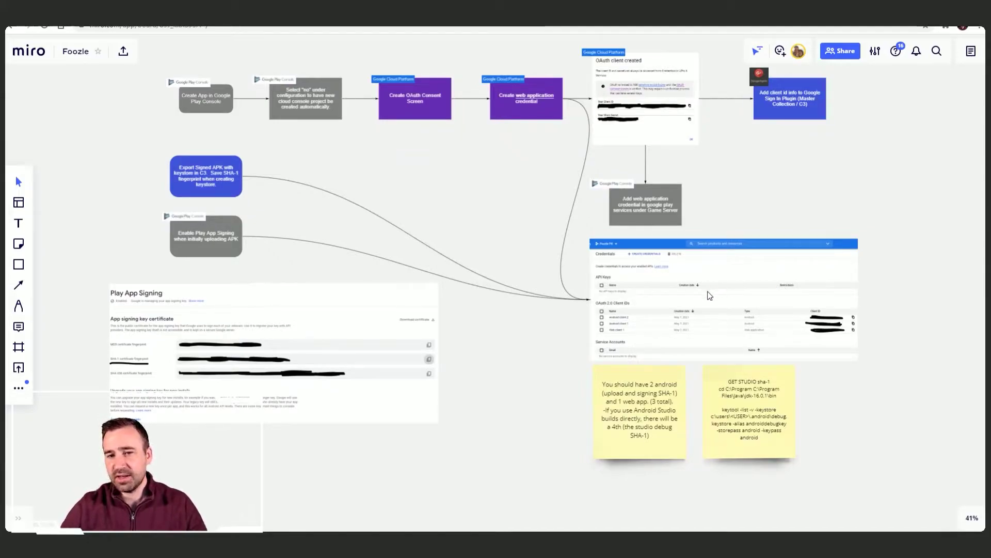
pyautogui.moveTo(714, 295); pyautogui.dragTo(673, 223)
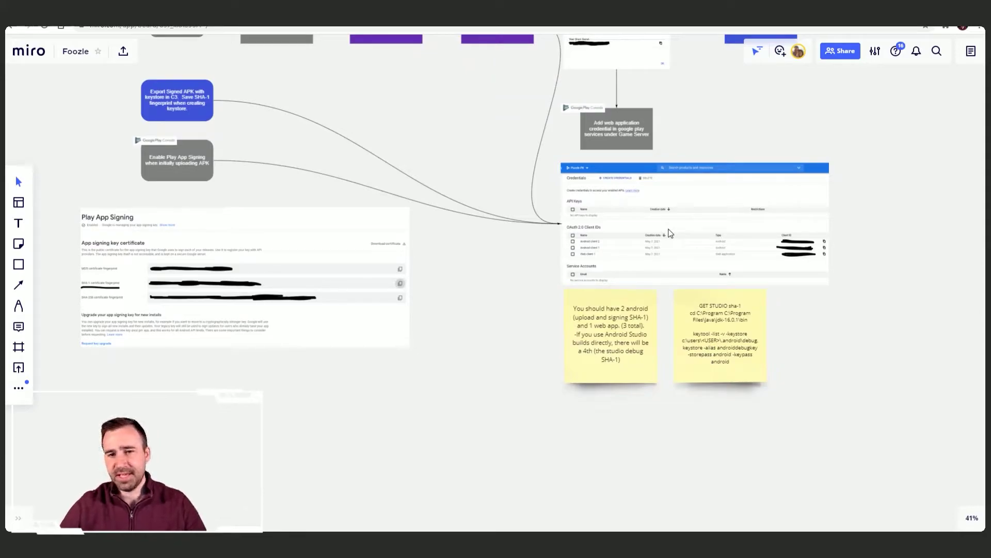
pyautogui.scroll(1, 670, 234)
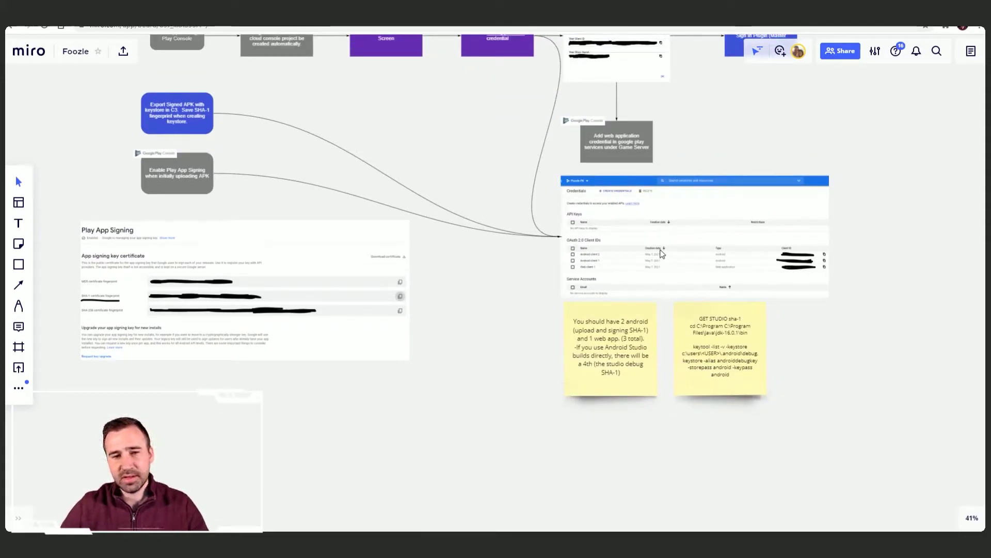
pyautogui.scroll(5, 658, 235)
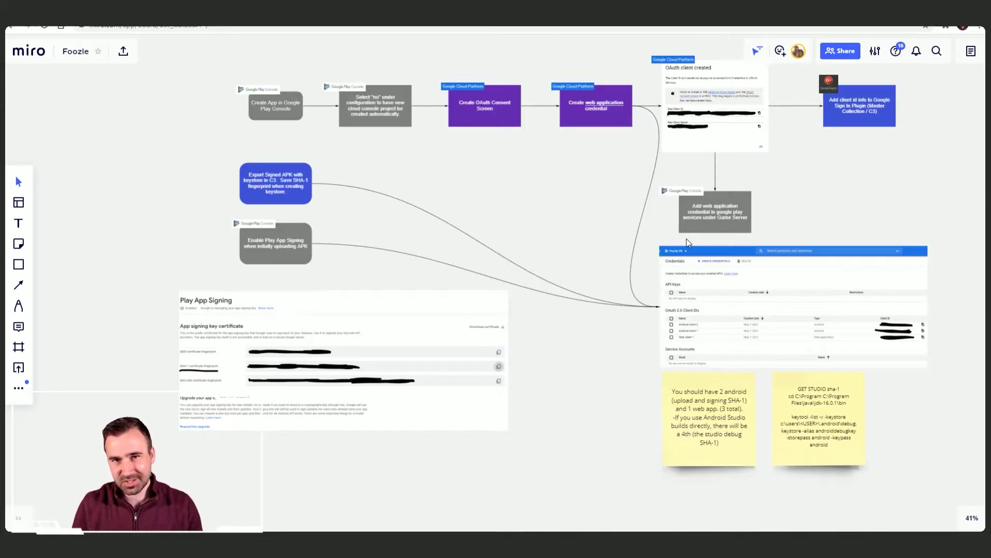
pyautogui.hscroll(-3, 688, 242)
pyautogui.scroll(2, 688, 243)
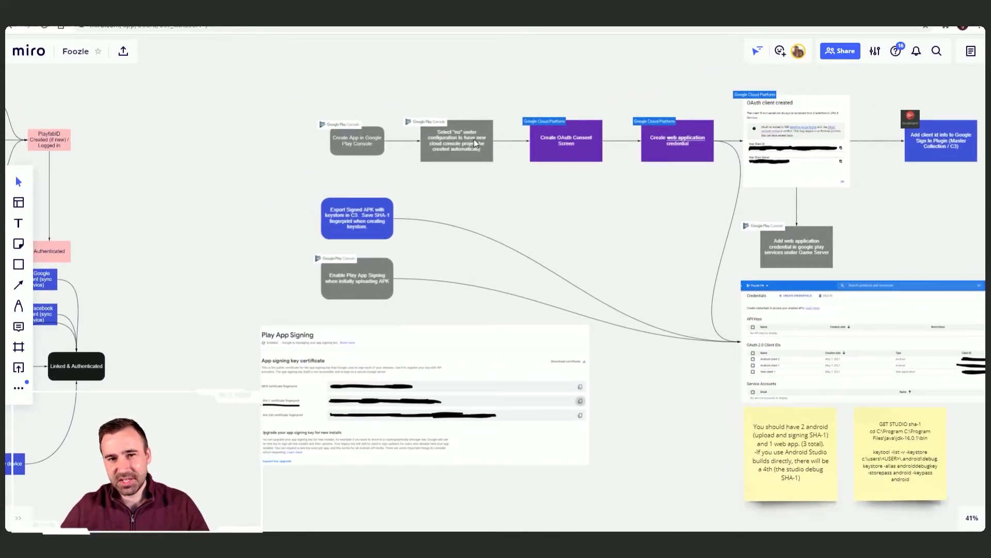
pyautogui.scroll(5, 454, 140)
pyautogui.hscroll(2, 633, 204)
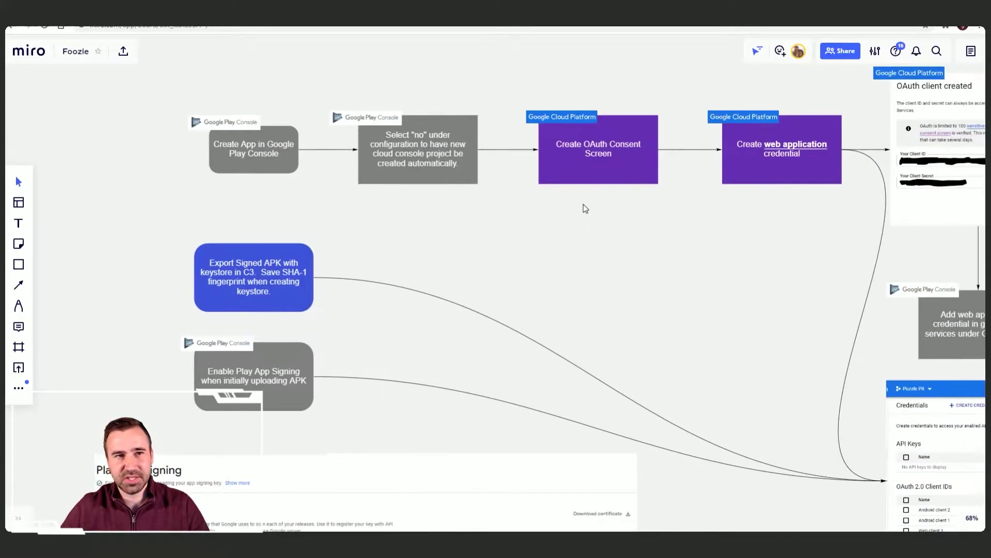
# Step: Create the Play Games Services project on a new cloud project, since the game uses no Google APIs
pyautogui.hotkey('ctrl', 'Tab')
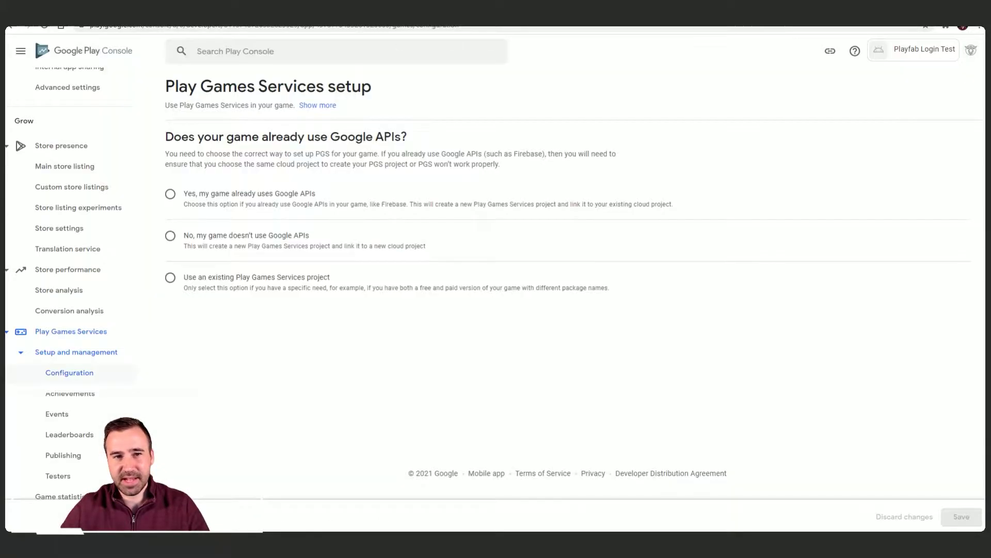
pyautogui.click(170, 235)
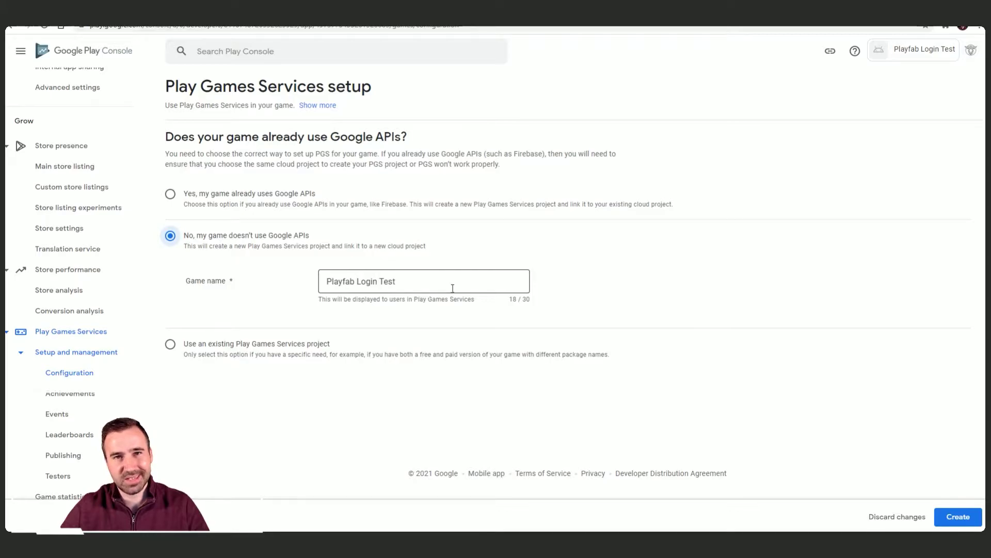
pyautogui.click(959, 516)
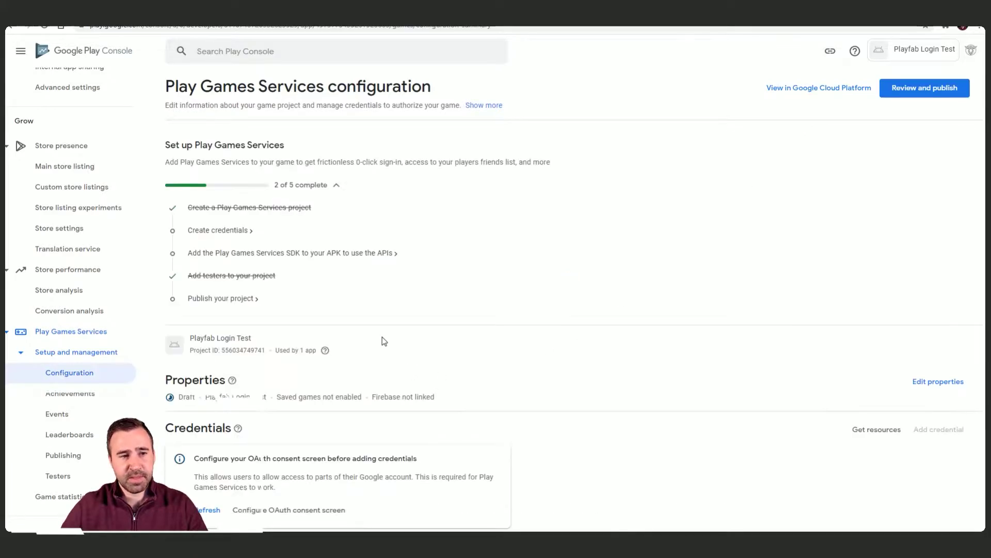
# Step: Follow the OAuth consent screen instructions through to Google Cloud's consent screen page
pyautogui.scroll(-3, 310, 335)
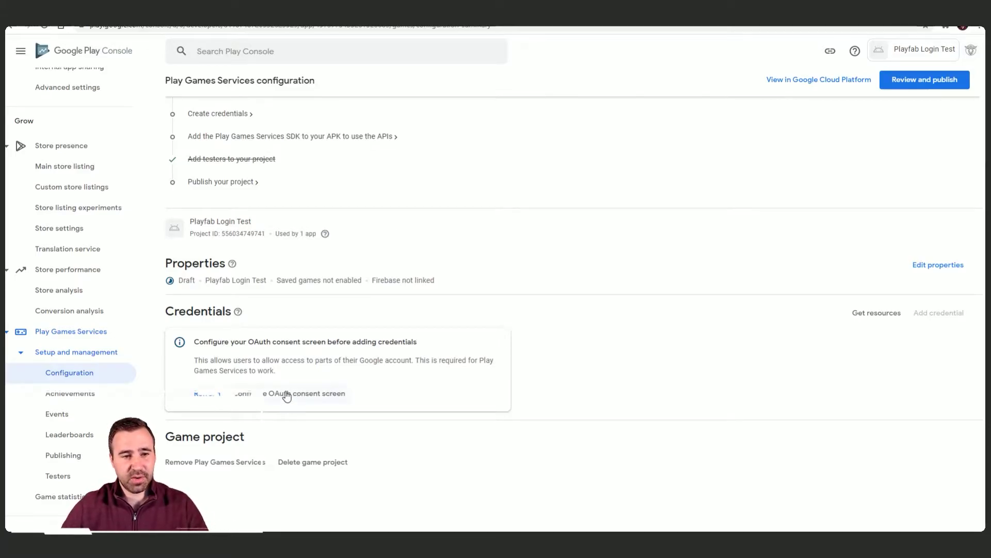
pyautogui.click(304, 395)
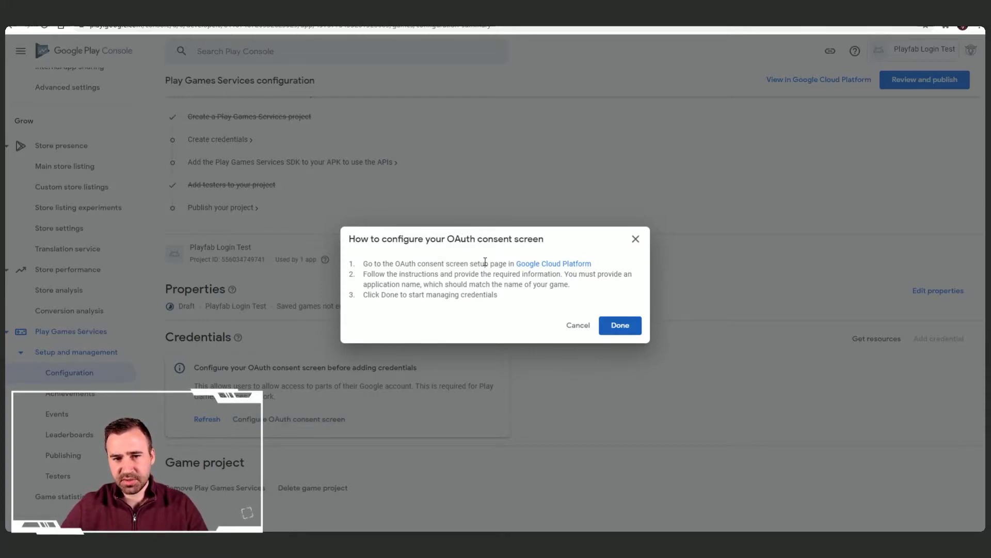
pyautogui.click(578, 265)
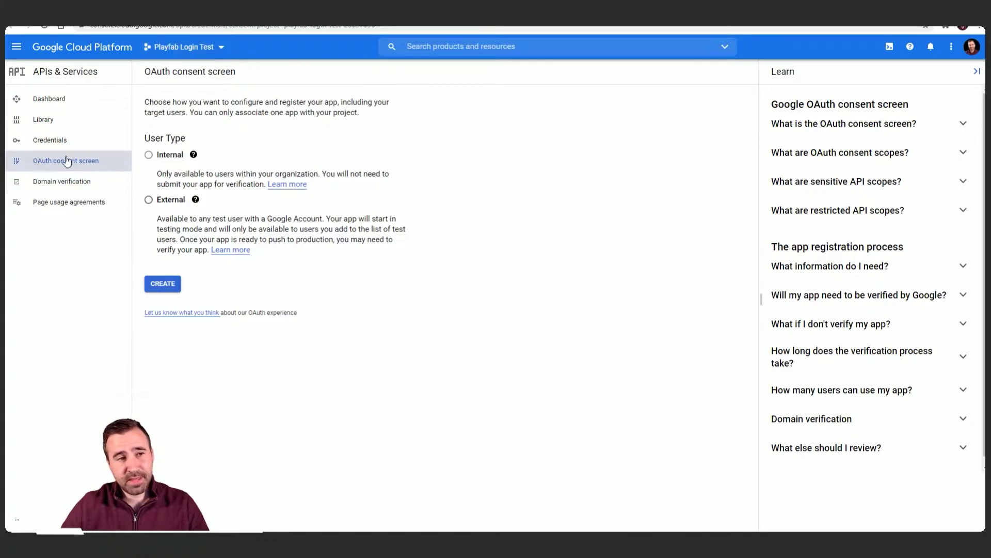
# Step: Start an External consent app named 'Playfab Login Test' and pick its support email
pyautogui.click(144, 202)
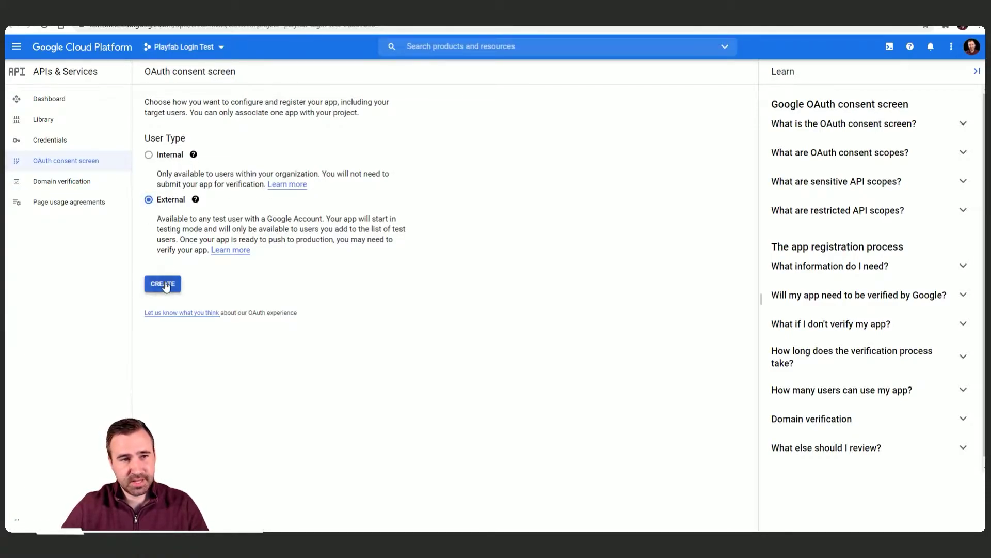
pyautogui.click(164, 284)
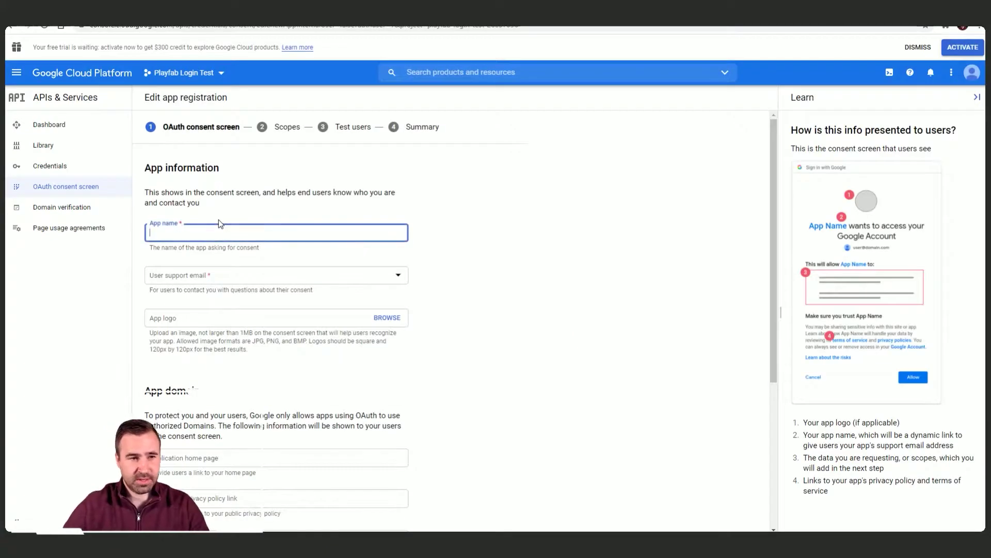
pyautogui.write('Playf')
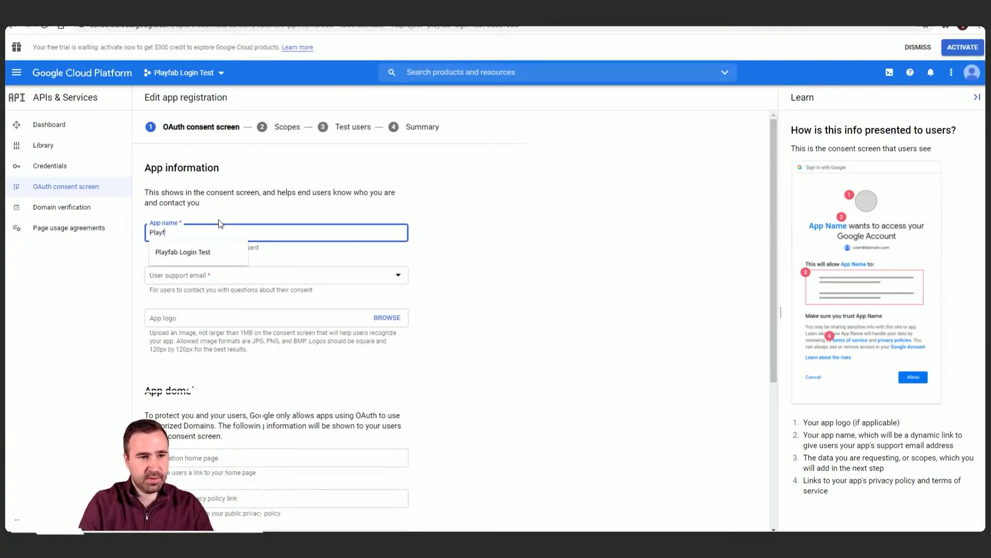
pyautogui.write('ab Login Test')
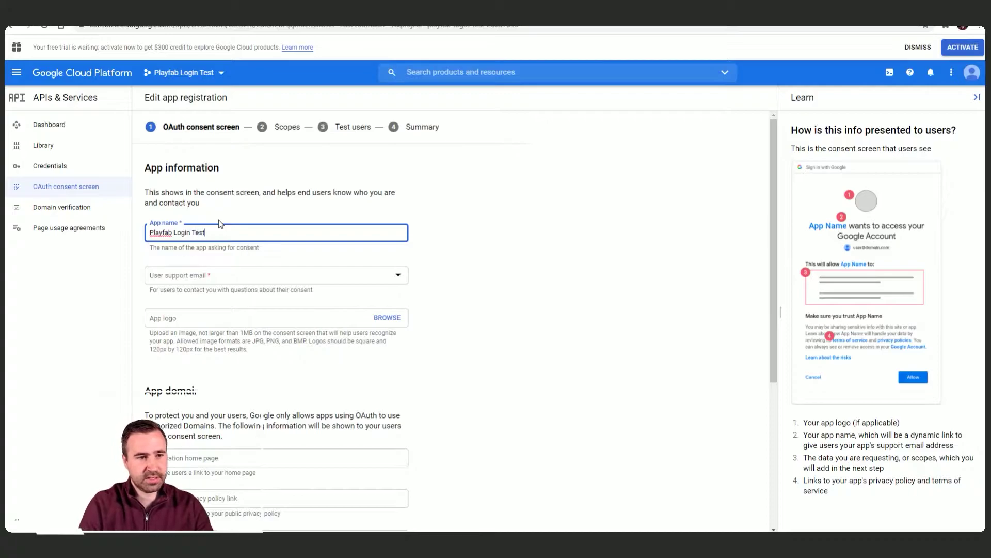
pyautogui.click(255, 274)
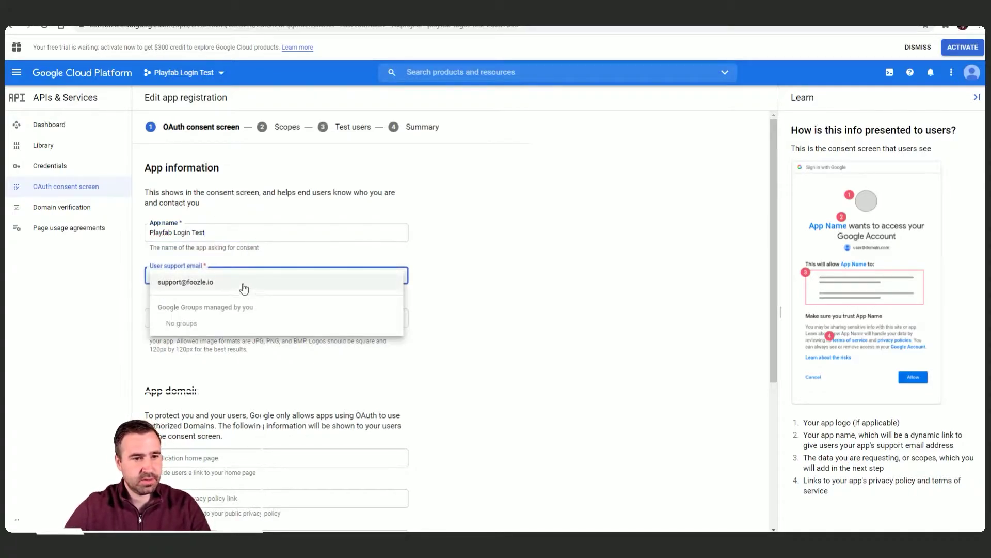
pyautogui.click(243, 286)
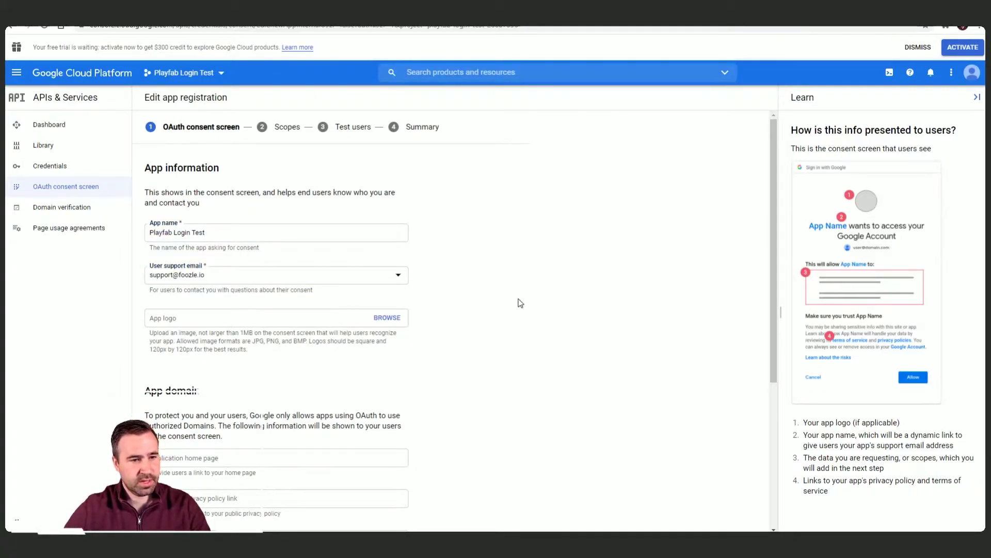
pyautogui.scroll(-4, 520, 305)
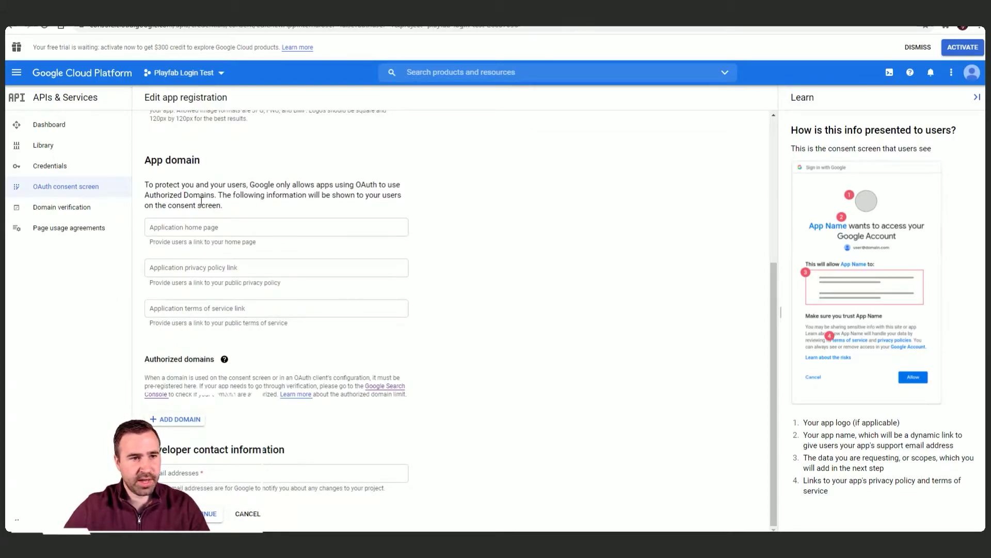
pyautogui.click(272, 226)
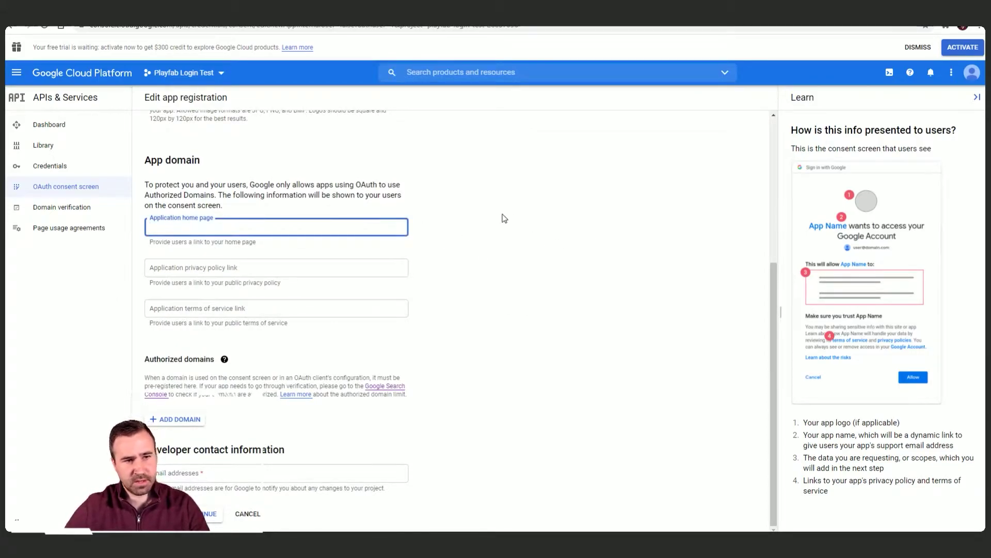
pyautogui.click(251, 268)
pyautogui.write('https://foozle.io/index.php/privacy-policy/')
pyautogui.press('Tab')
pyautogui.write('https://foozle.io/index.php/privacy-policy/')
pyautogui.click(197, 268)
pyautogui.moveTo(197, 268); pyautogui.dragTo(143, 268)
pyautogui.hotkey('ctrl', 'c')
pyautogui.click(149, 227)
pyautogui.hotkey('ctrl', 'v')
pyautogui.click(486, 259)
# Step: Add authorized domain foozle.io, enter the foozle.io support address as developer contact, and save
pyautogui.scroll(-1, 480, 261)
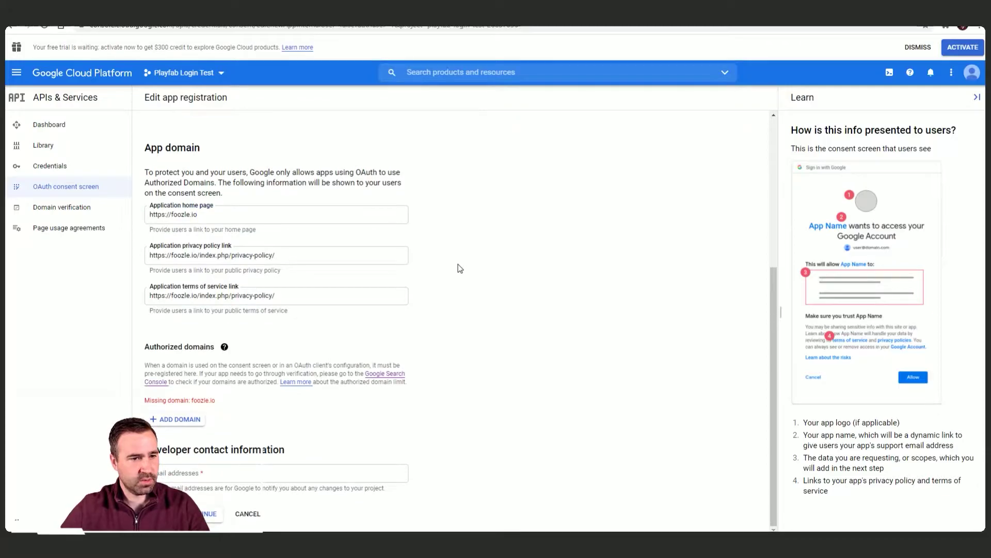
pyautogui.click(179, 414)
pyautogui.write('foozle.')
pyautogui.write('io')
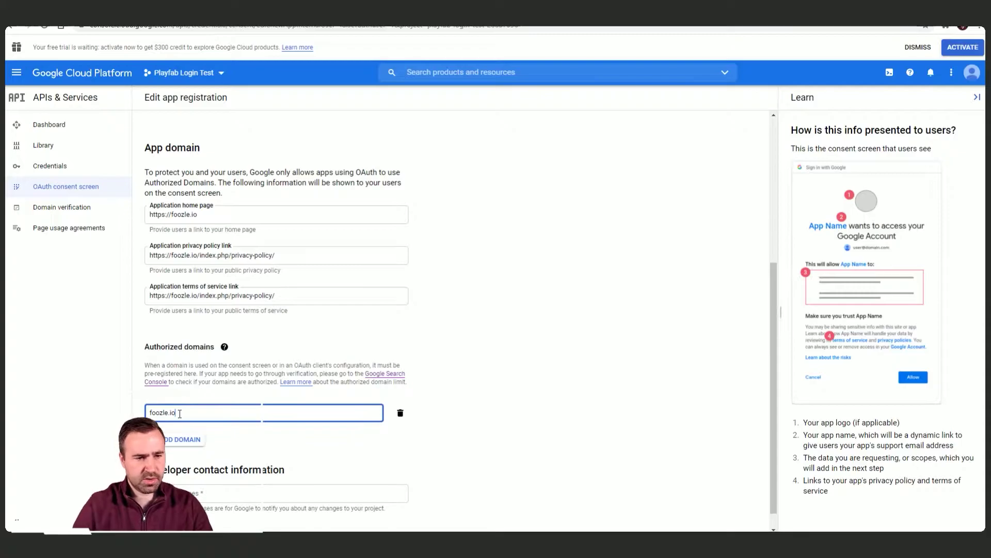
pyautogui.scroll(-1, 237, 393)
pyautogui.click(241, 474)
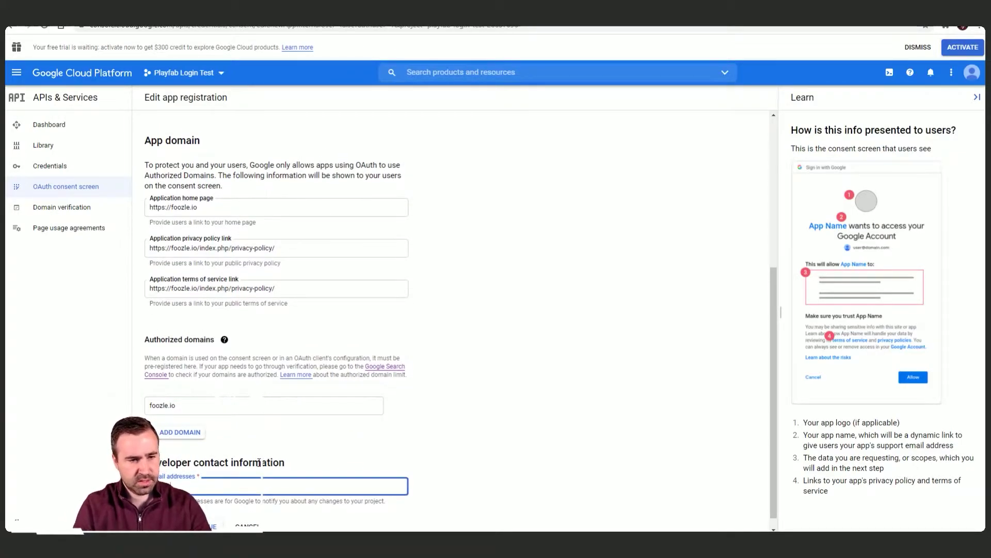
pyautogui.scroll(-1, 396, 497)
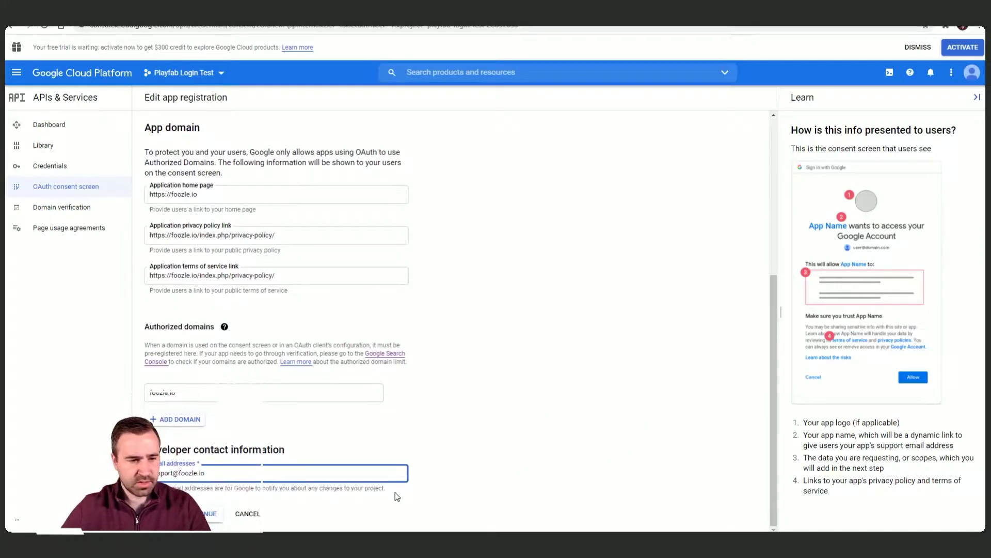
pyautogui.click(208, 515)
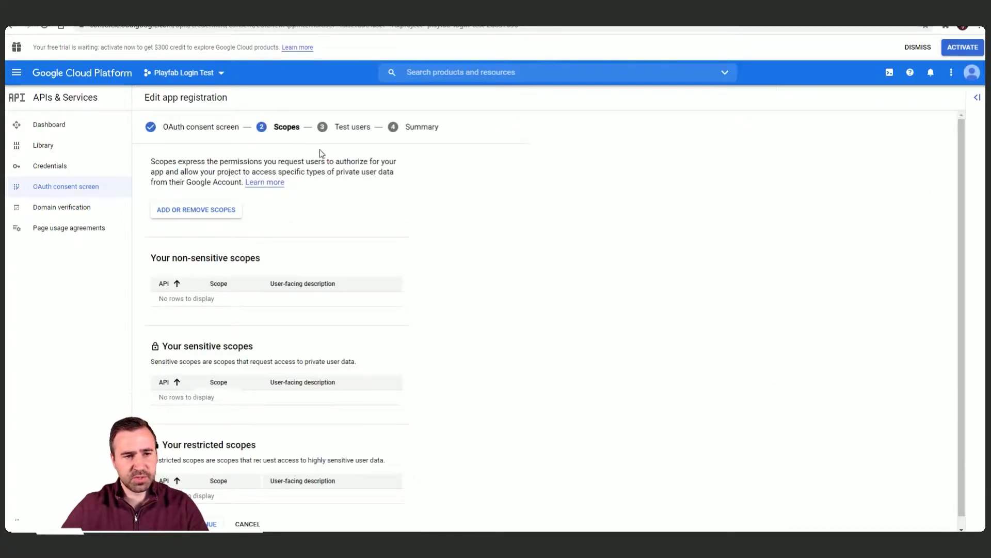
# Step: Add the userinfo email and profile scopes and save the Scopes step
pyautogui.click(191, 198)
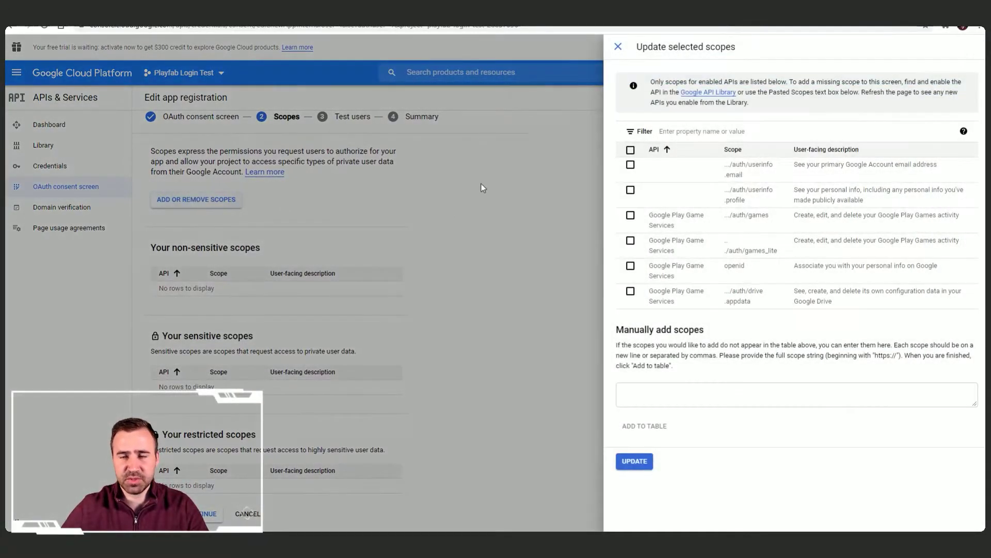
pyautogui.click(631, 164)
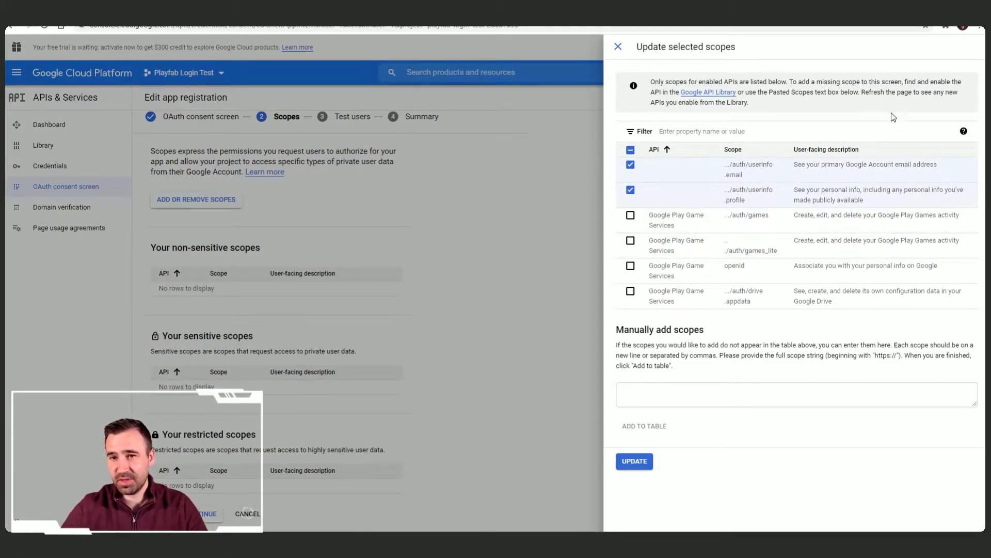
pyautogui.click(635, 461)
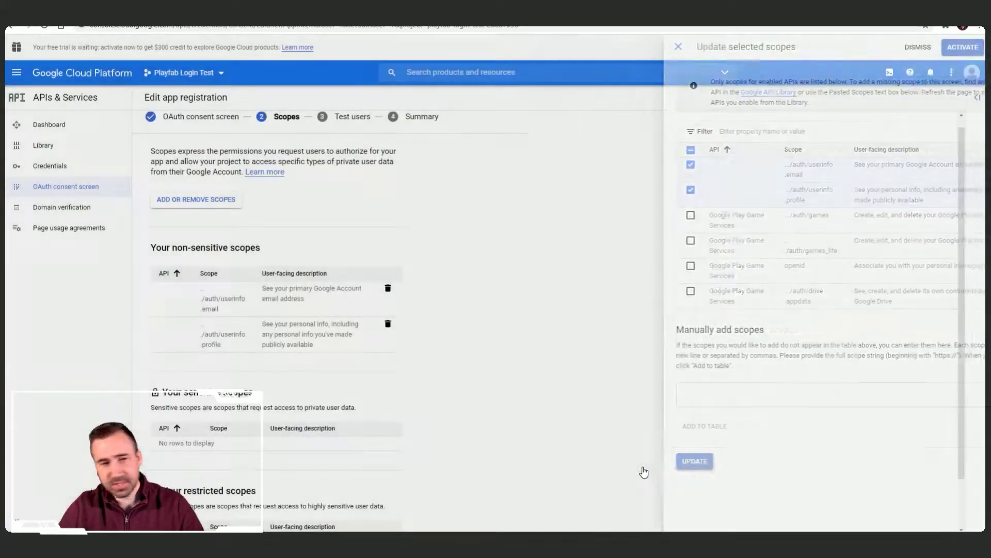
pyautogui.scroll(-1, 451, 215)
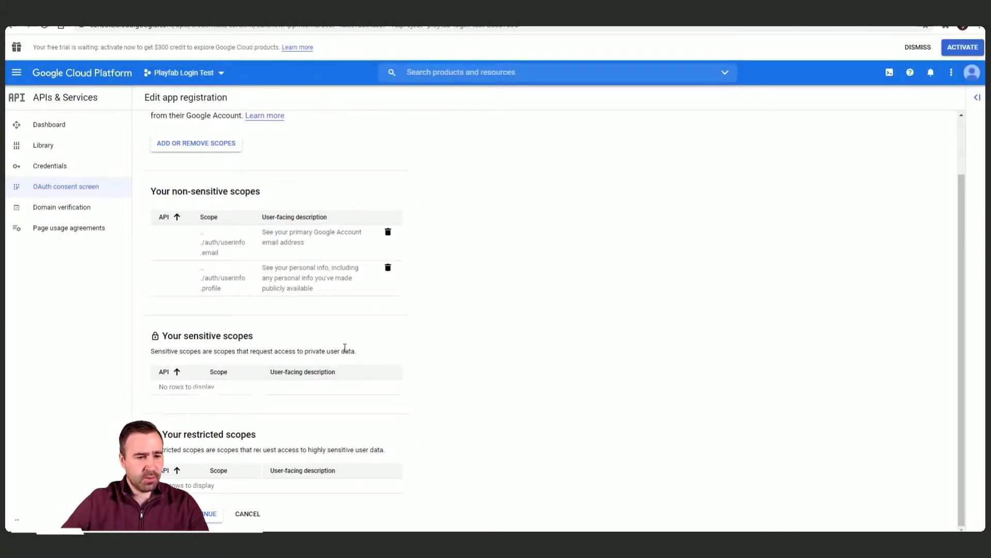
pyautogui.click(208, 513)
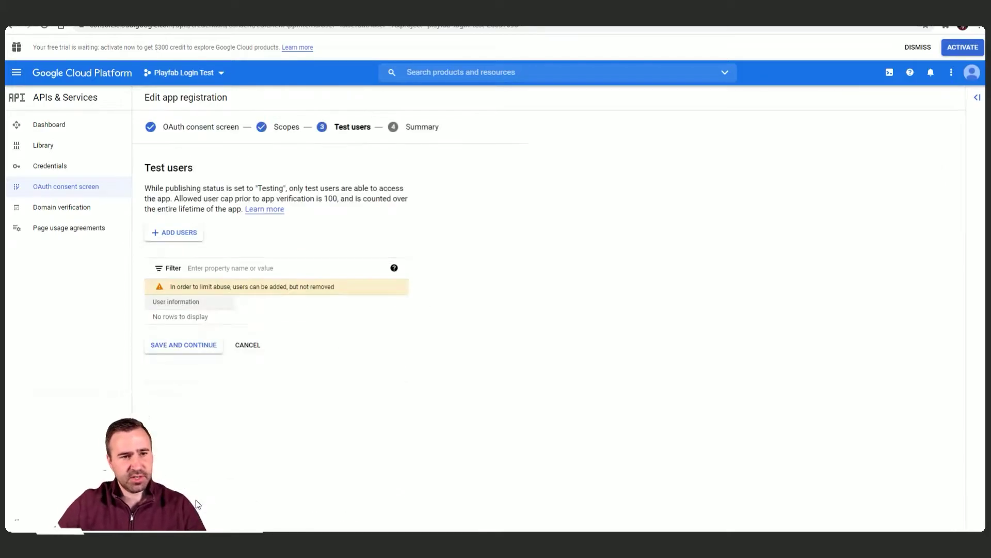
# Step: Add the tester's Gmail address as a test user, save, and return to the dashboard
pyautogui.click(186, 232)
pyautogui.click(747, 162)
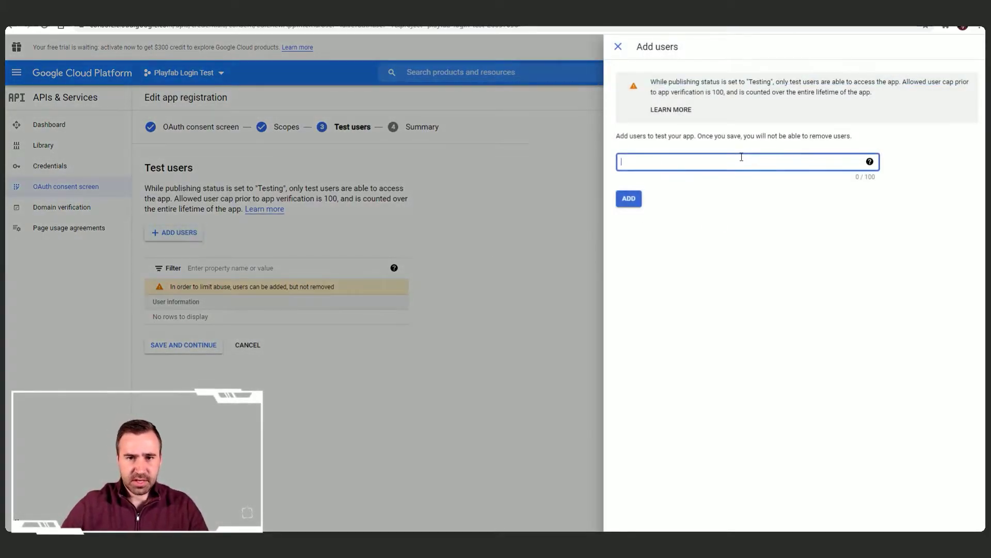
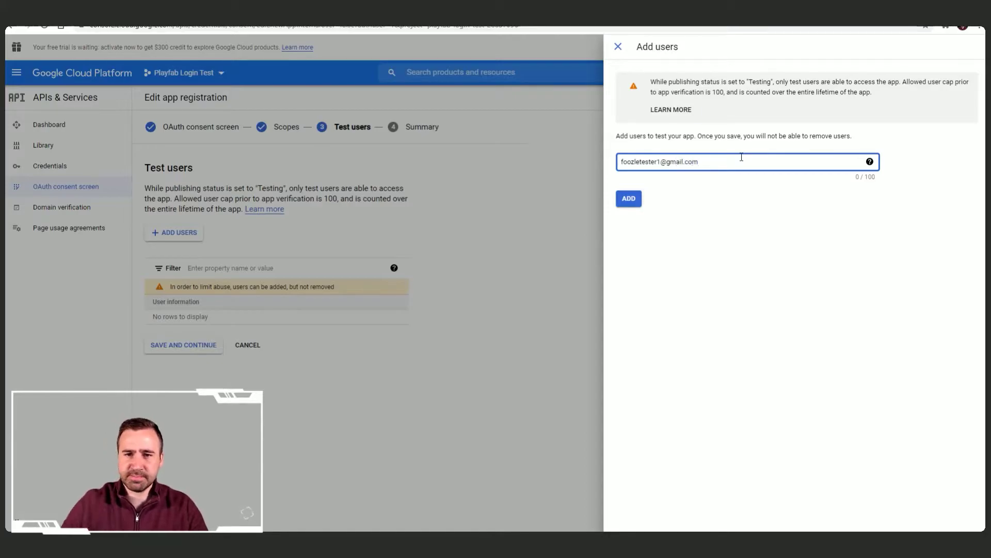
pyautogui.click(639, 202)
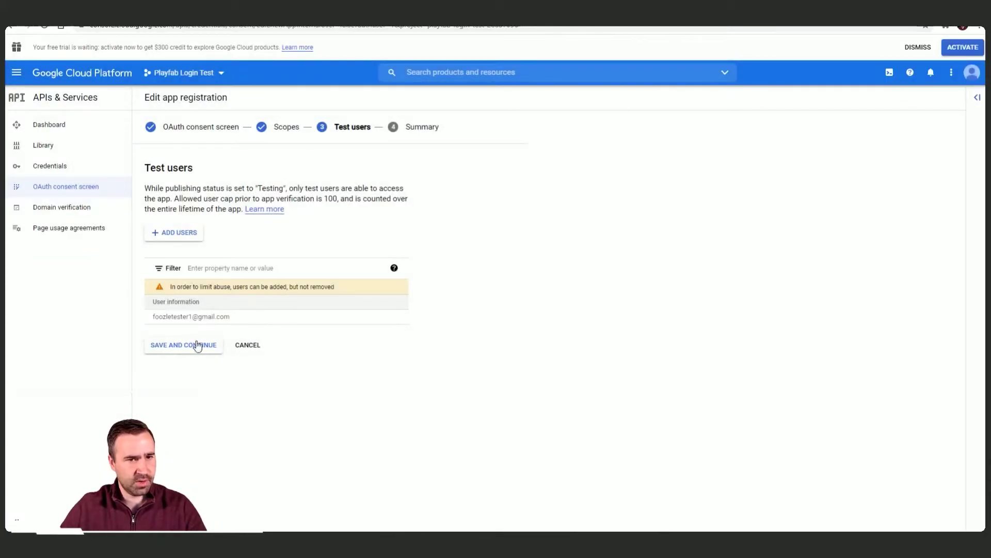
pyautogui.click(197, 344)
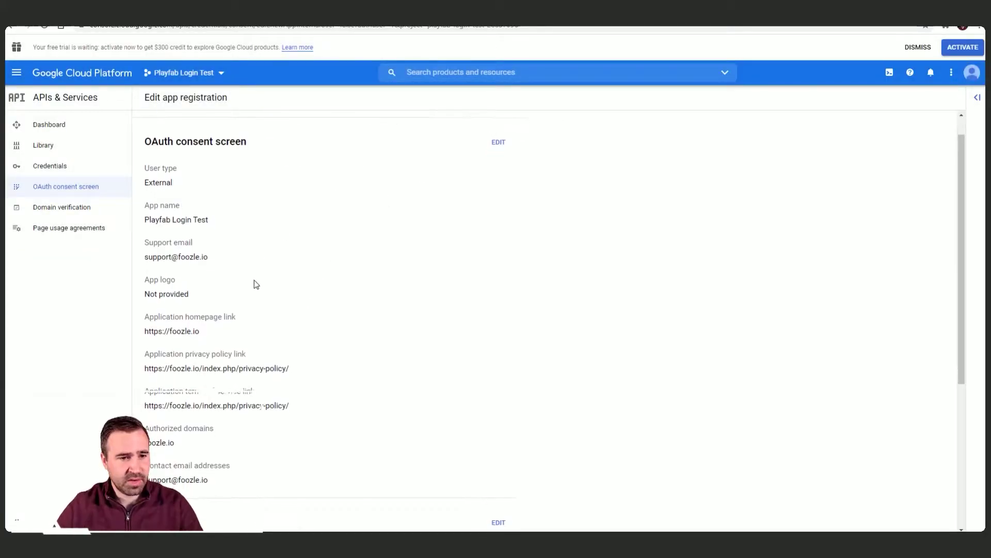
pyautogui.scroll(-5, 255, 284)
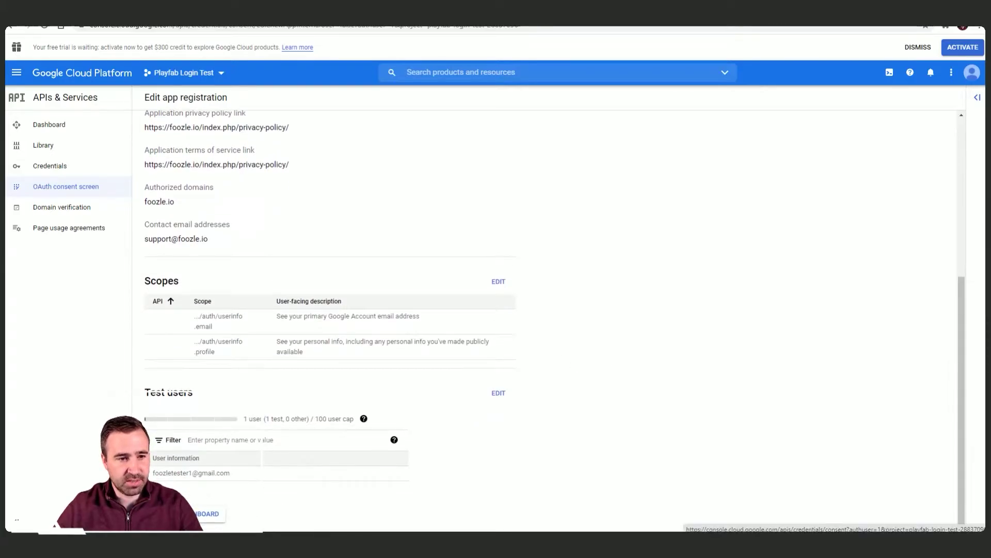
pyautogui.click(216, 513)
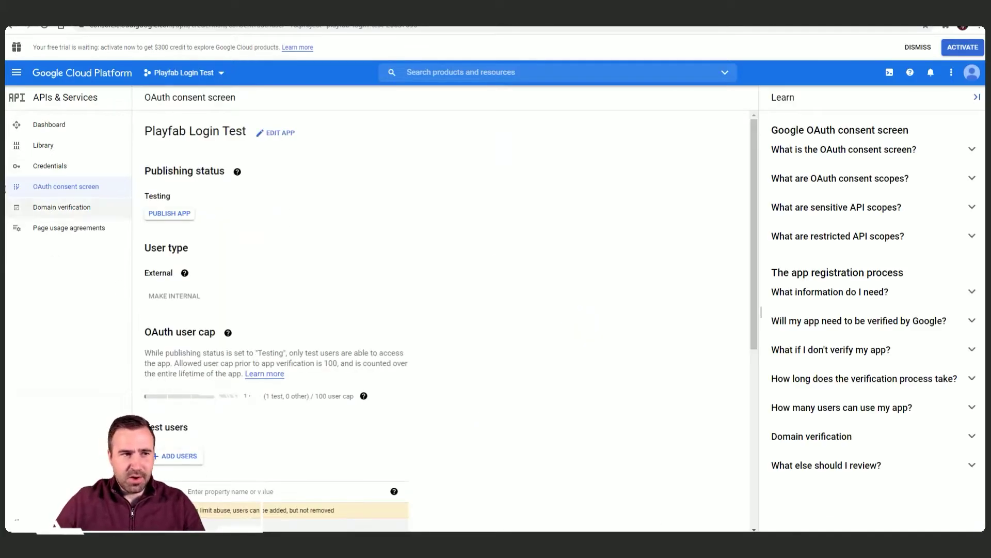
# Step: Open the Credentials page in APIs & Services to check which OAuth clients are needed
pyautogui.click(75, 177)
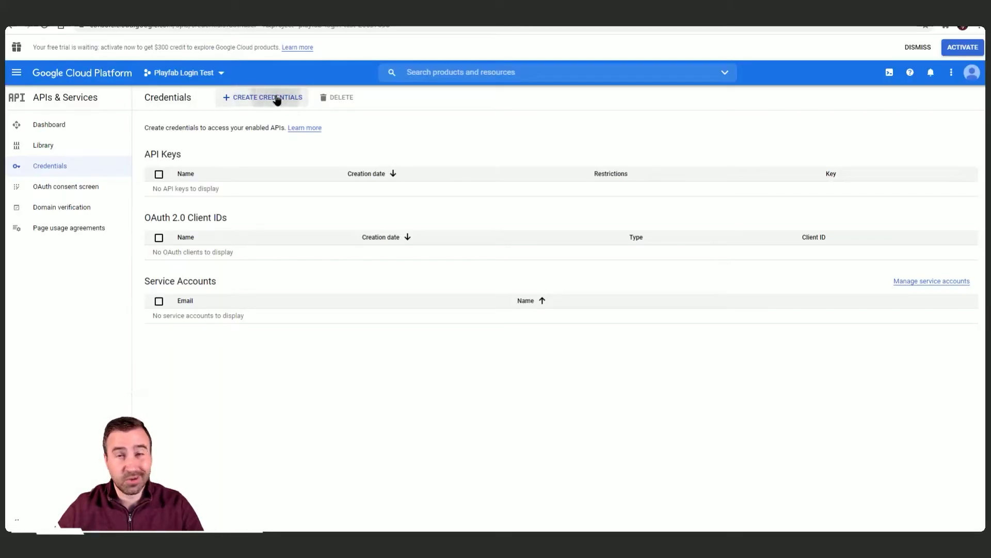
# Step: Create an OAuth client ID of type Web application, keeping the name Web client 1
pyautogui.click(276, 97)
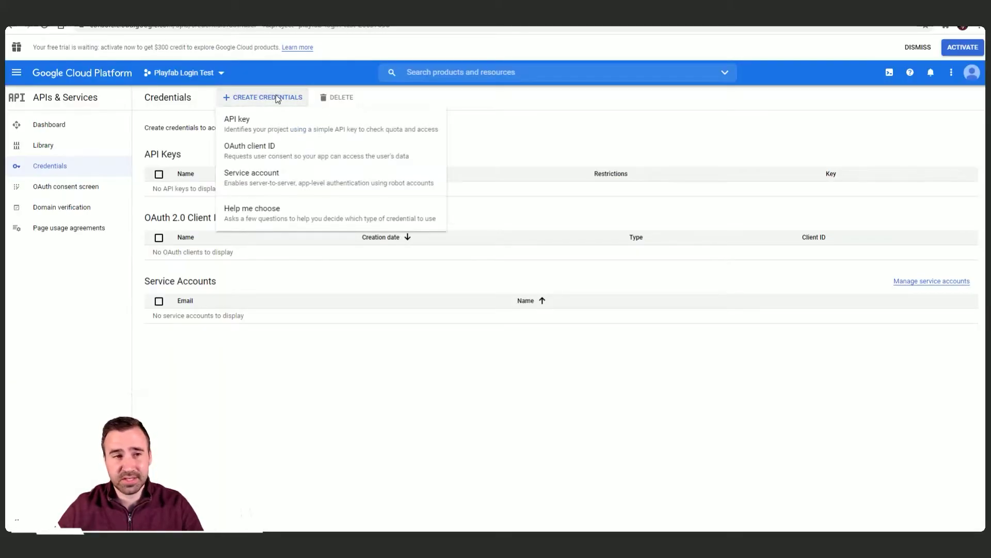
pyautogui.click(270, 147)
pyautogui.click(281, 178)
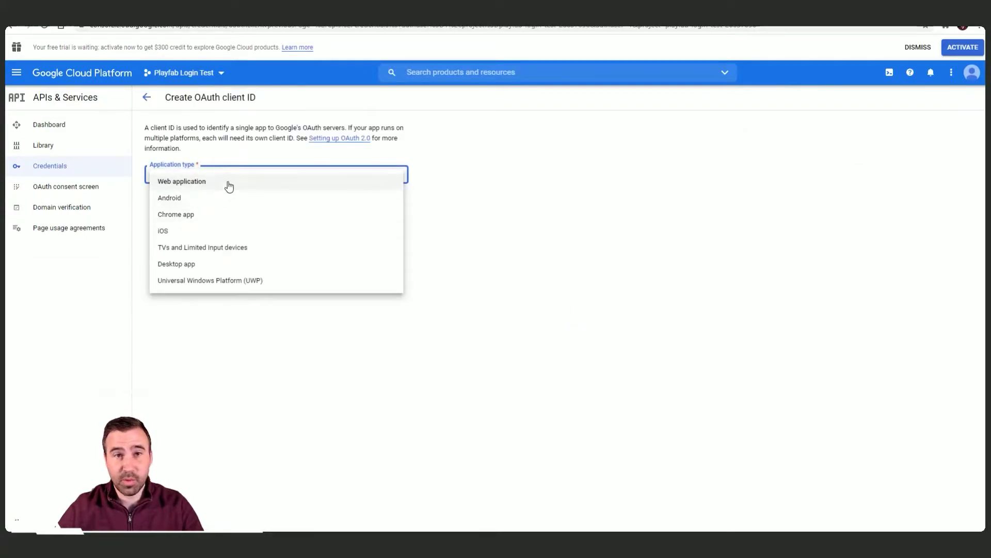
pyautogui.click(228, 187)
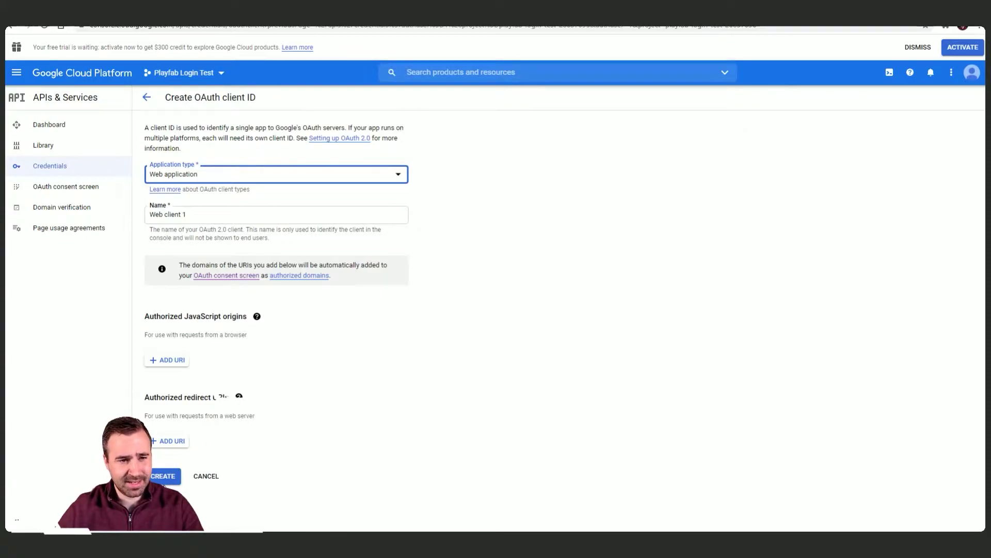
pyautogui.click(168, 482)
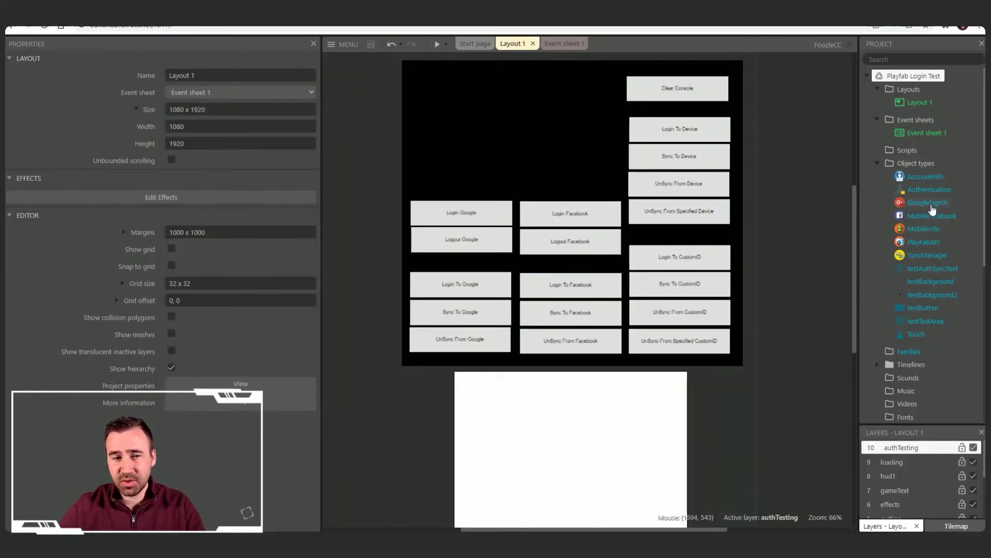
# Step: Fill the GoogleSignIn object's Web App Client ID and Reversed Client ID from the saved notes
pyautogui.click(930, 204)
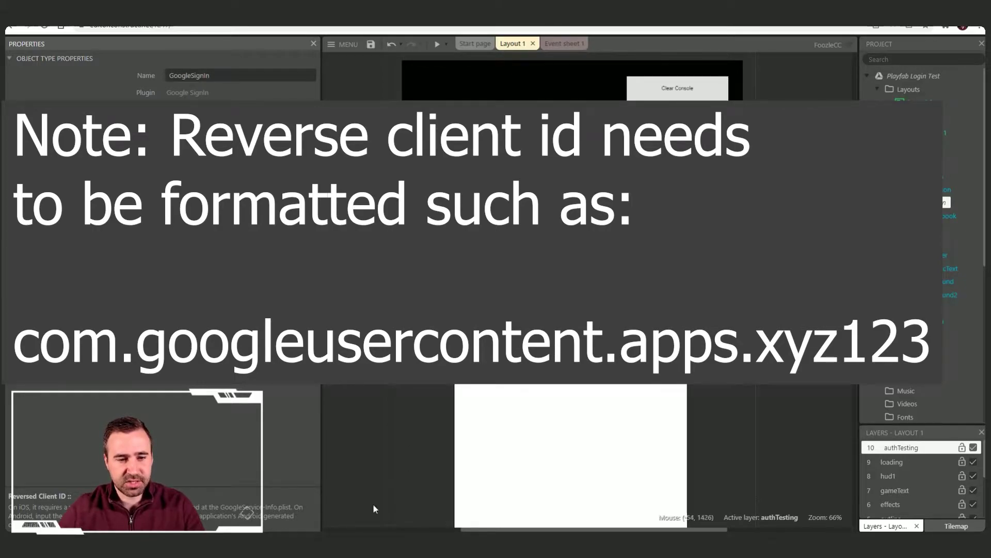
pyautogui.hotkey('alt', 'Tab')
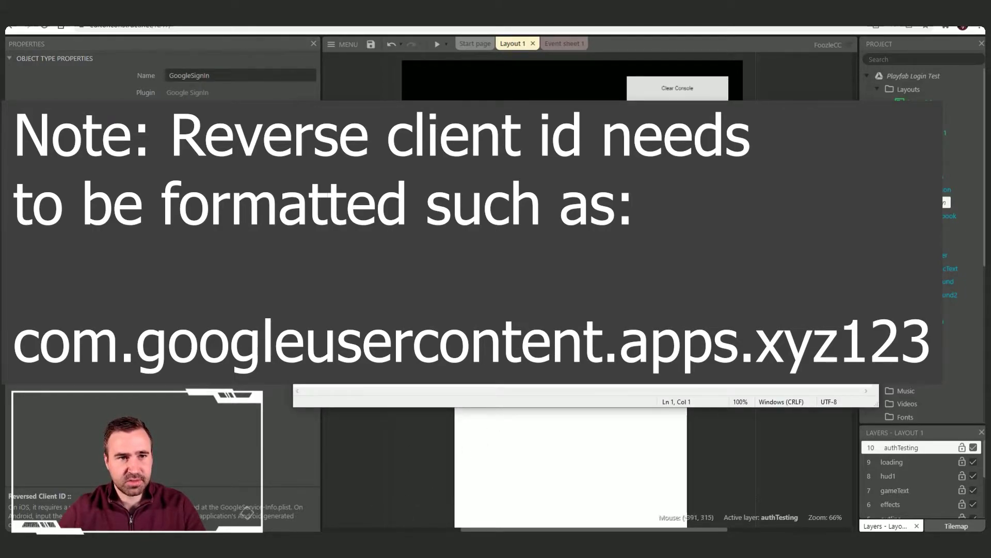
pyautogui.hotkey('alt', 'Tab')
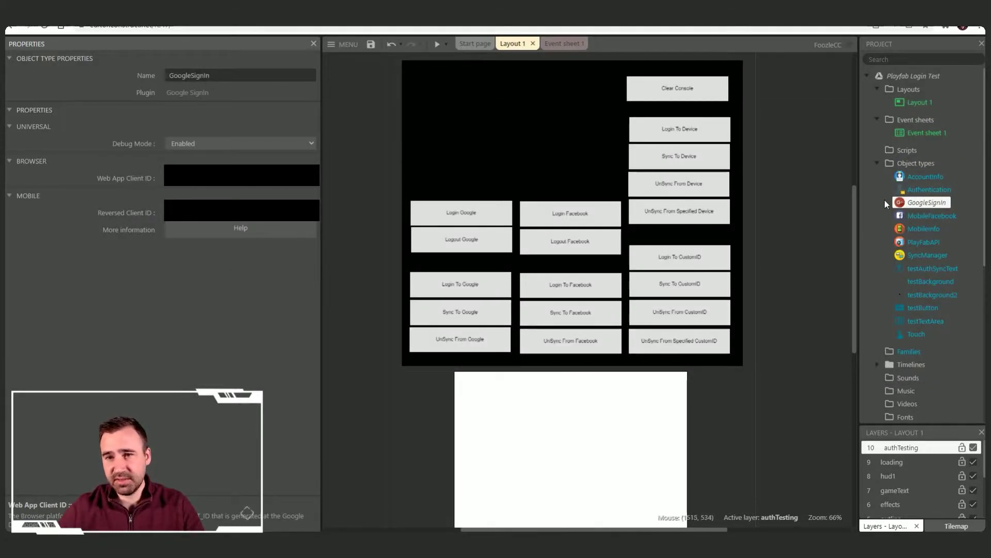
pyautogui.click(822, 191)
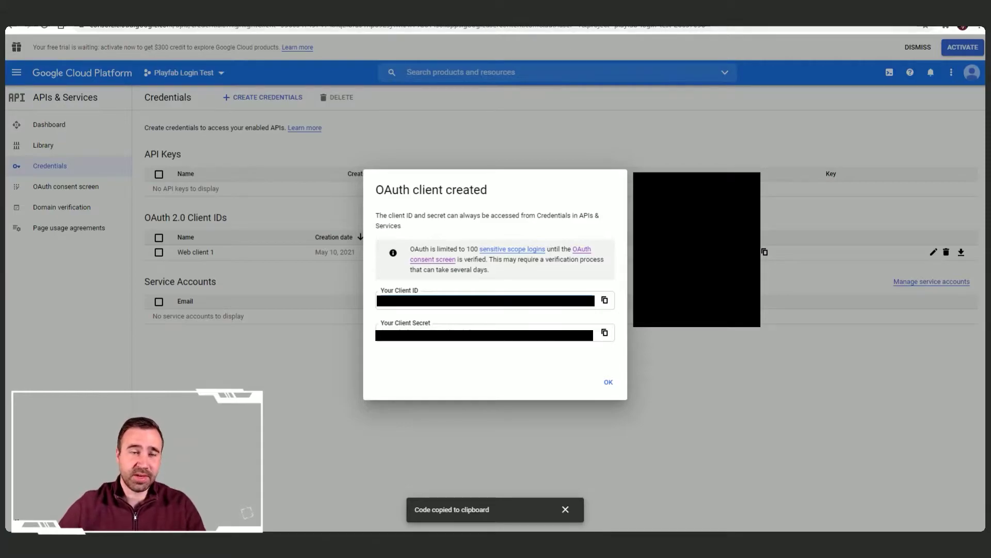
# Step: In Play Console, dismiss the OAuth consent reminder and refresh the credentials section
pyautogui.click(413, 21)
pyautogui.click(639, 240)
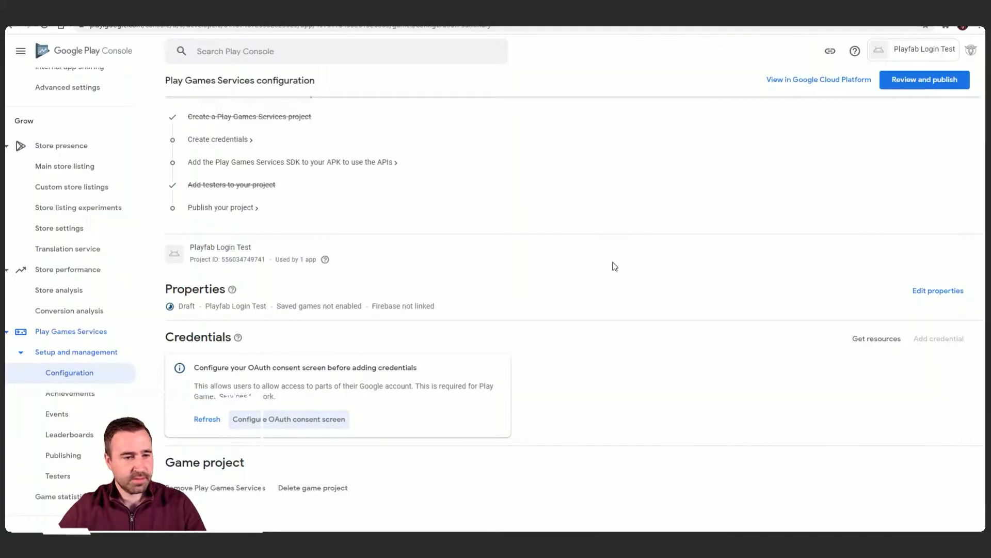
pyautogui.scroll(-1, 529, 293)
pyautogui.click(208, 386)
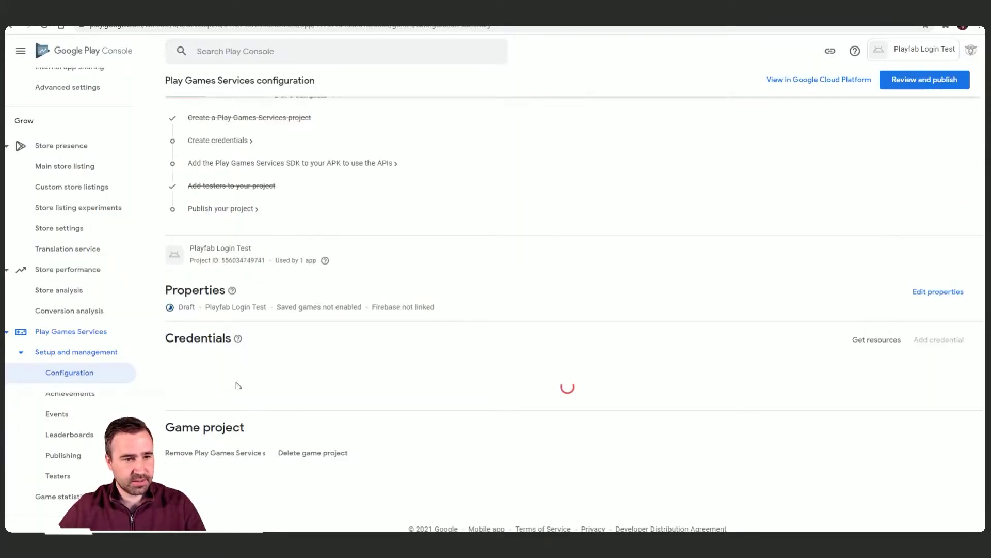
pyautogui.scroll(-2, 253, 374)
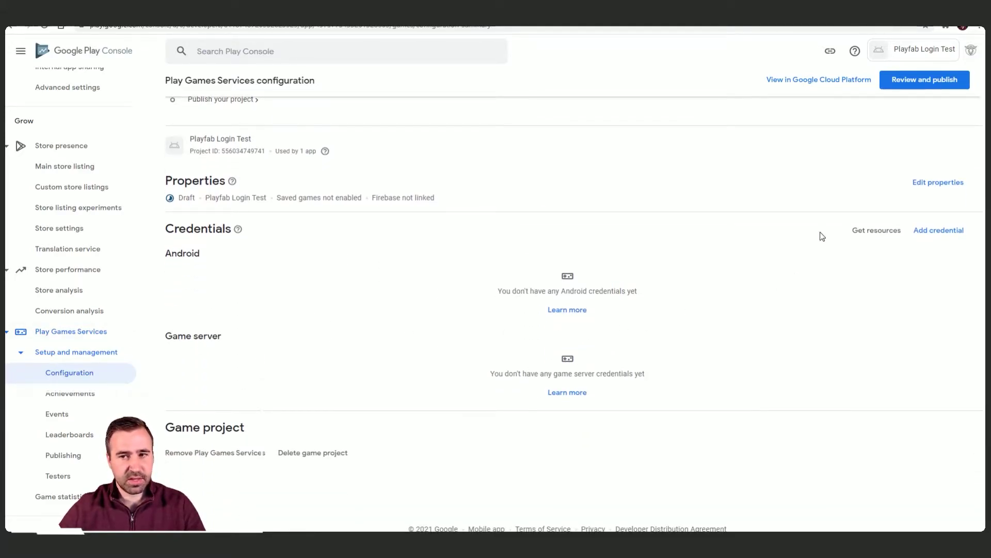
# Step: Add a Game server credential authorized by Web client 1 and save it
pyautogui.click(945, 230)
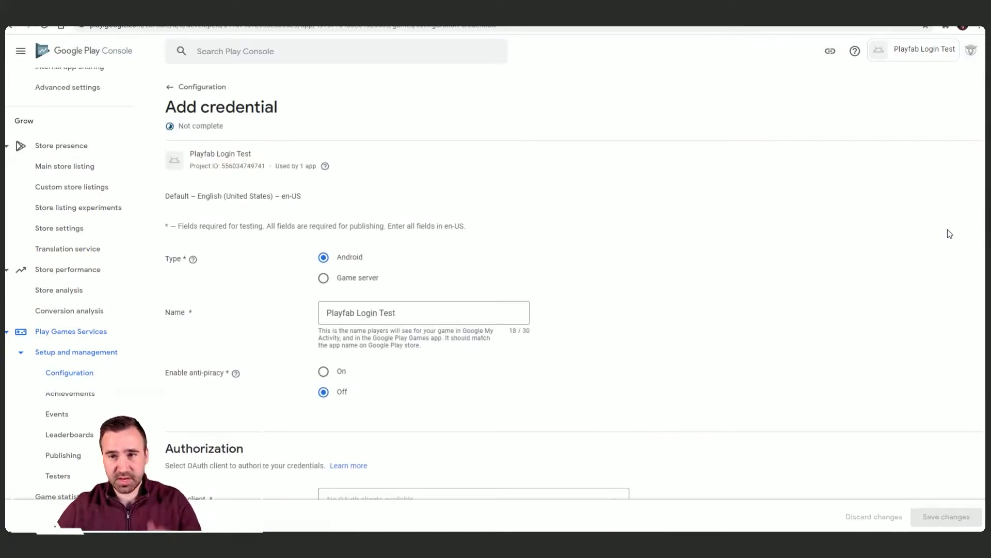
pyautogui.click(324, 281)
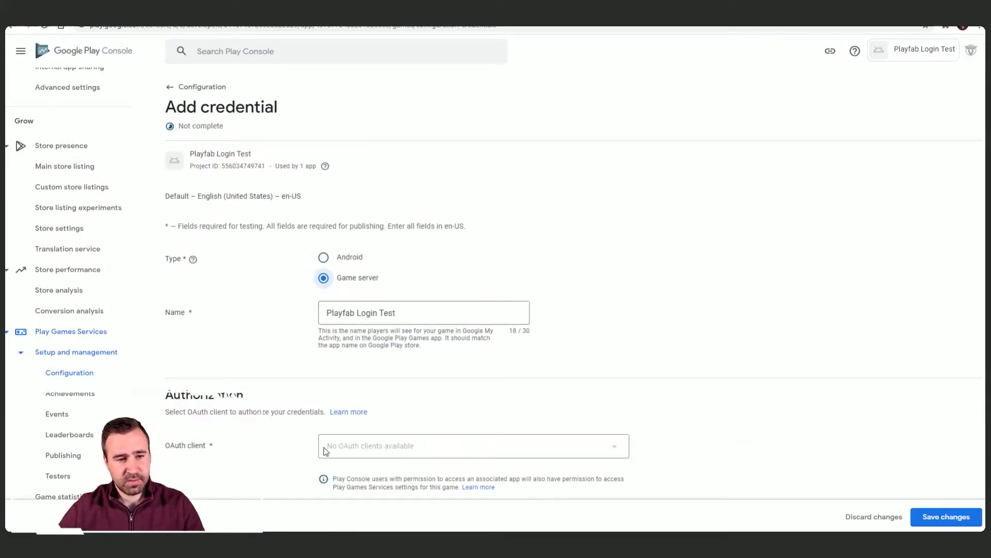
pyautogui.scroll(-3, 329, 393)
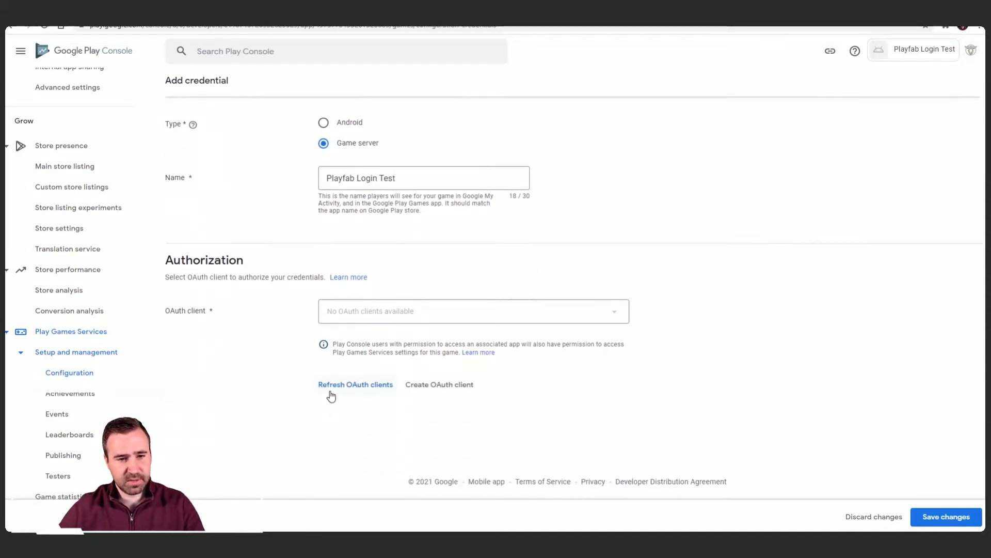
pyautogui.click(339, 384)
pyautogui.click(433, 315)
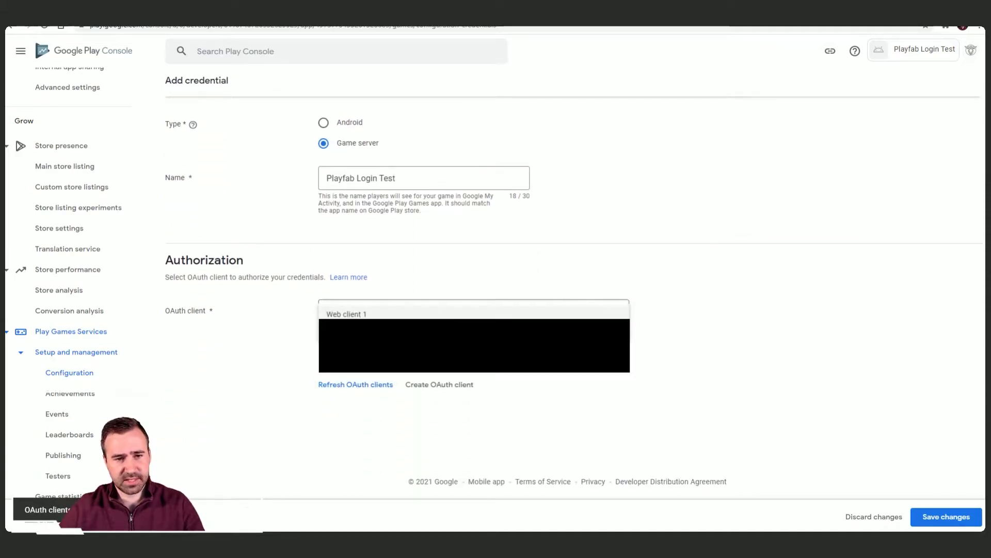
pyautogui.click(346, 314)
pyautogui.click(953, 517)
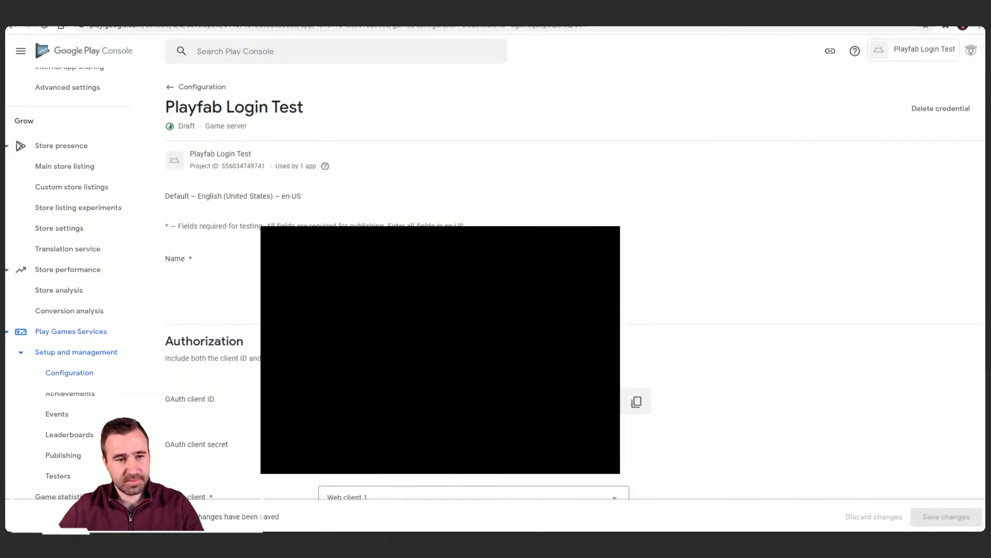
# Step: Review the saved credential, check the Miro board, then open the Foozle LLC studio's options in PlayFab
pyautogui.scroll(-2, 634, 280)
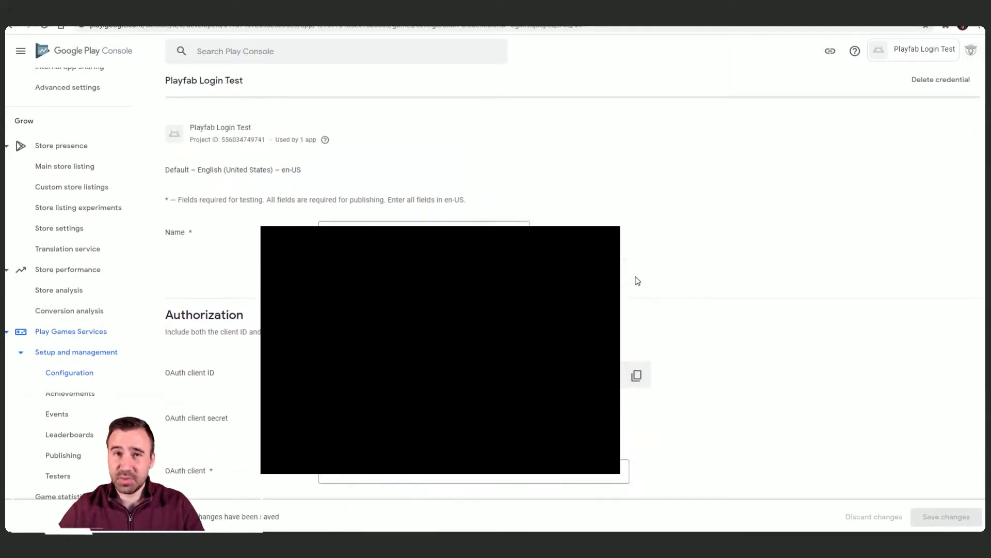
pyautogui.scroll(-1, 638, 284)
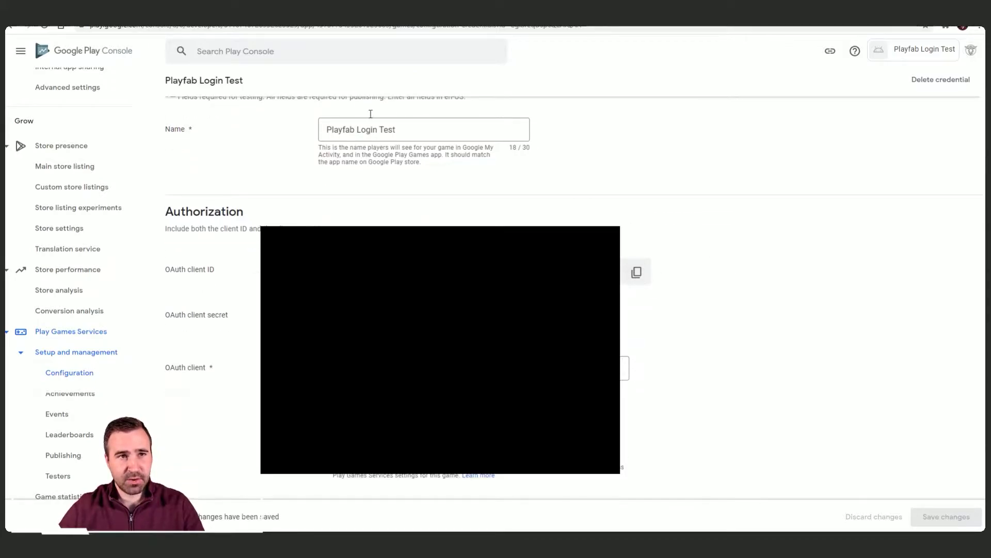
pyautogui.click(444, 23)
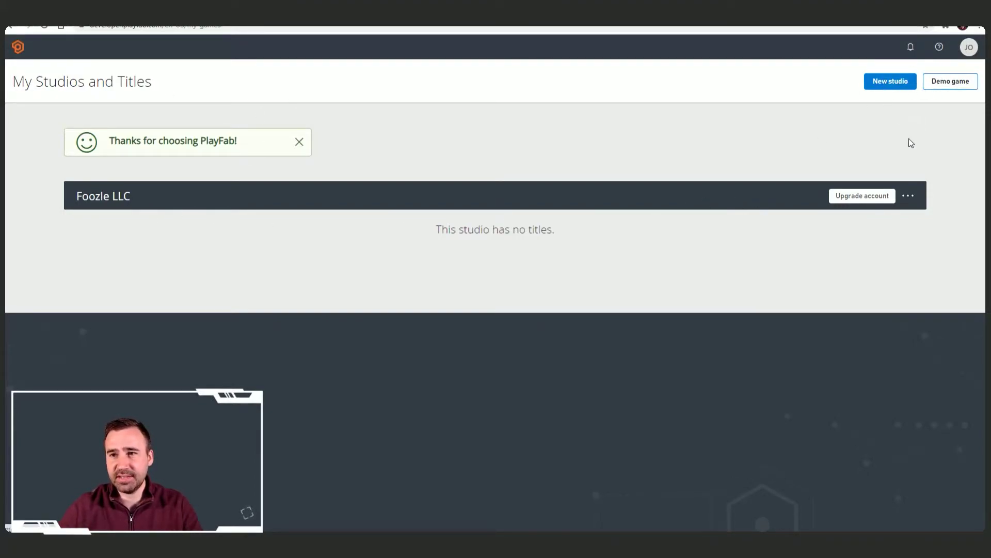
pyautogui.click(908, 195)
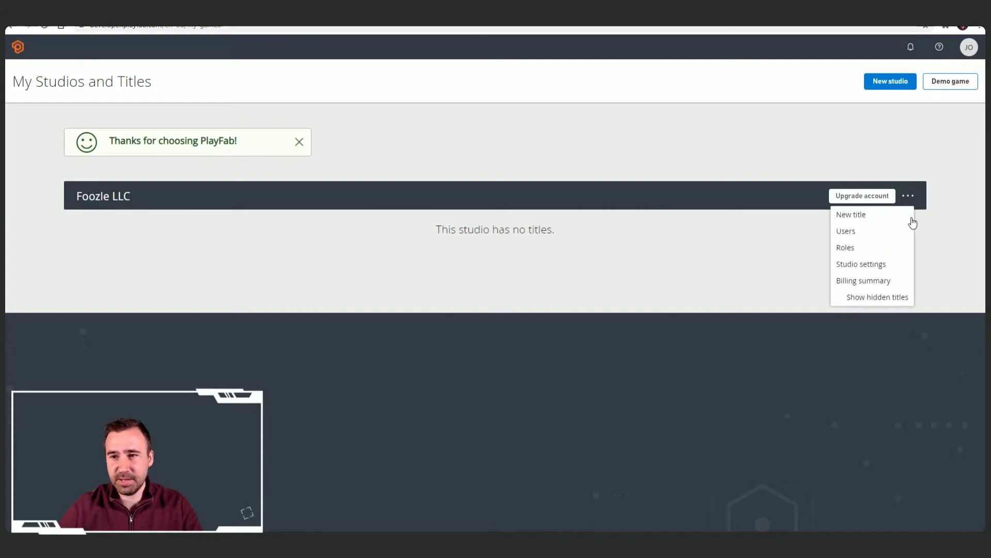
# Step: Create a new title named Playfab Login Test in the Foozle LLC studio
pyautogui.click(851, 216)
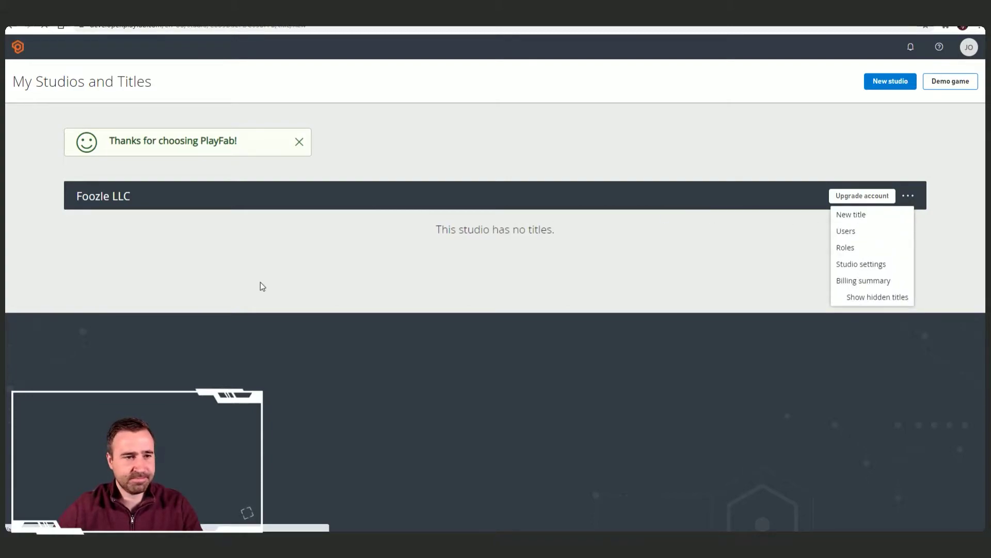
pyautogui.write('Playfab Login Test')
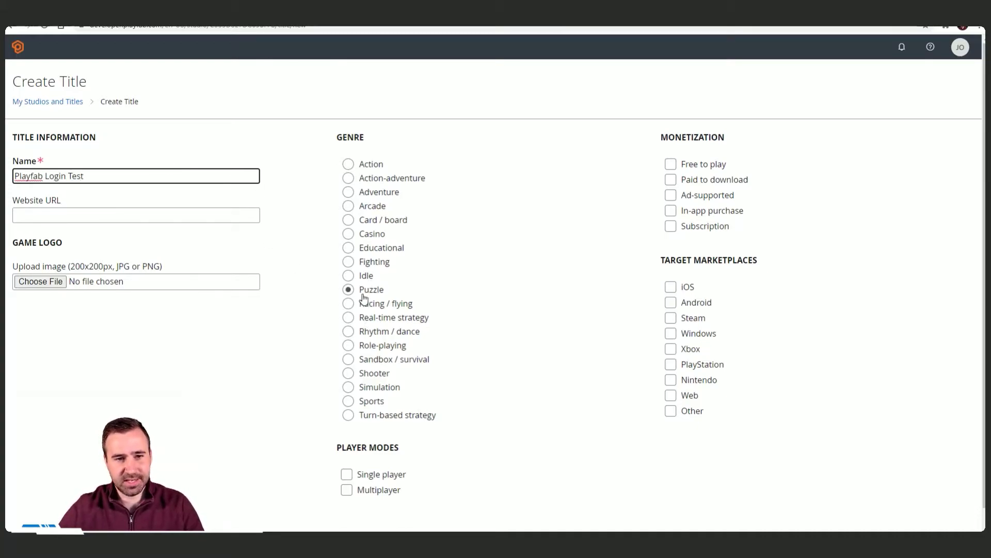
pyautogui.scroll(-1, 382, 326)
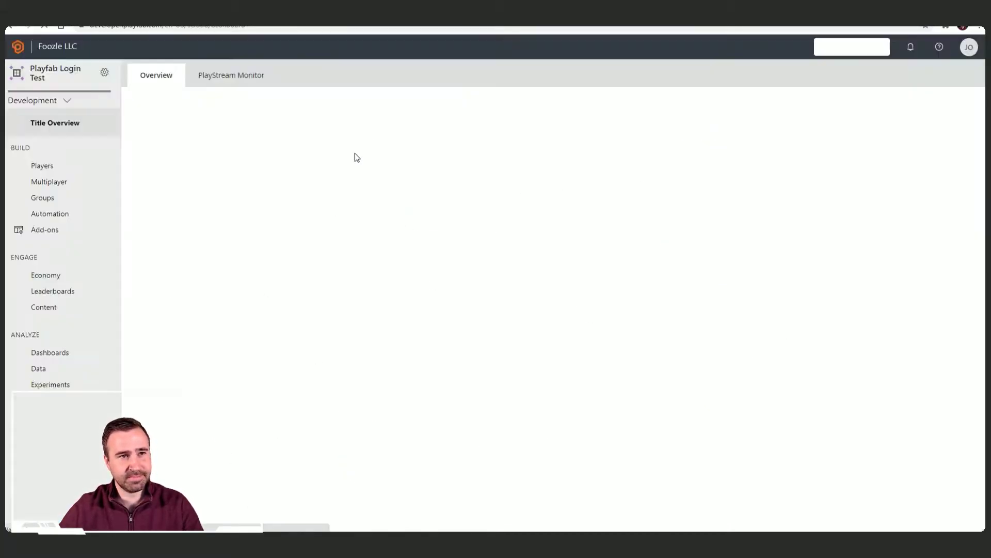
# Step: View the title's Title ID under Title settings > API Features, then return to Construct 3
pyautogui.click(104, 72)
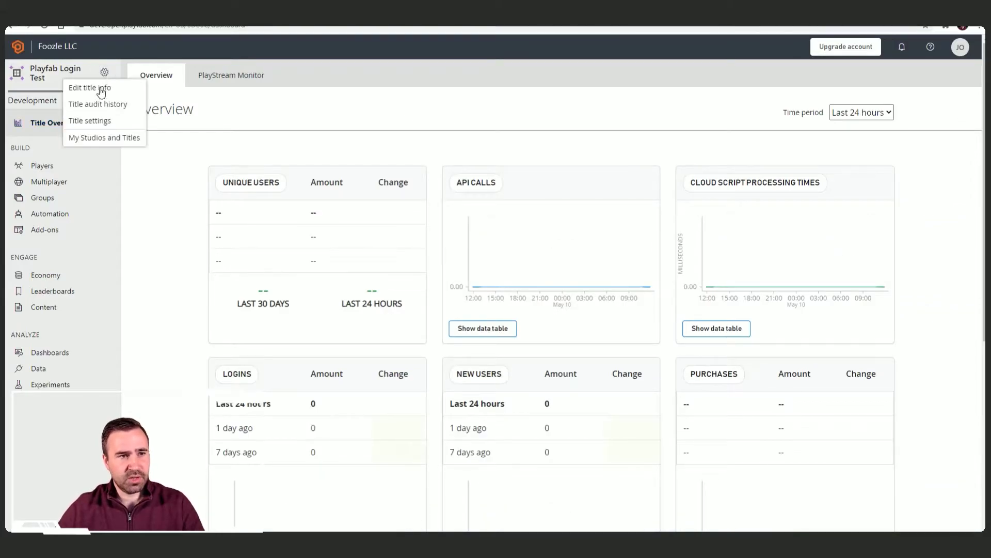
pyautogui.click(103, 120)
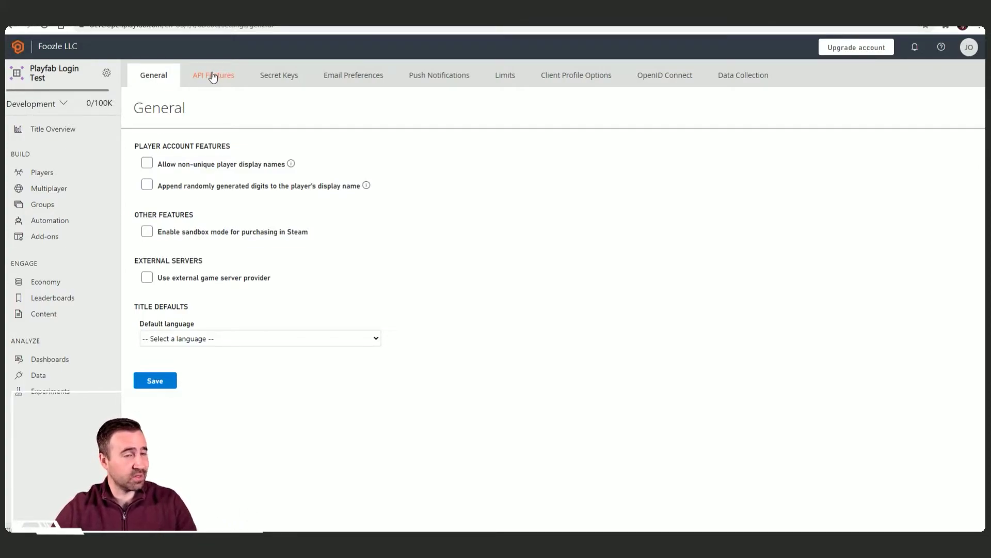
pyautogui.click(212, 76)
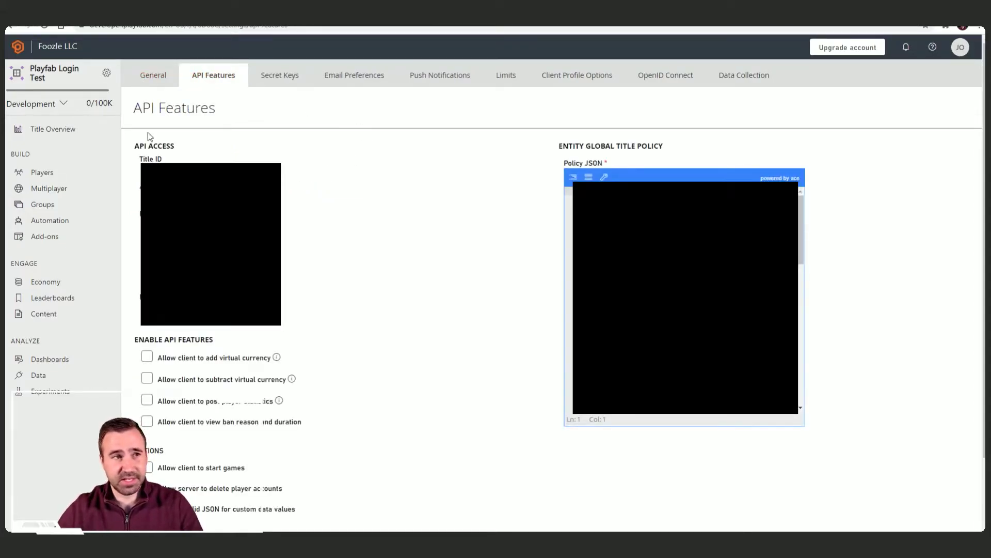
pyautogui.click(335, 11)
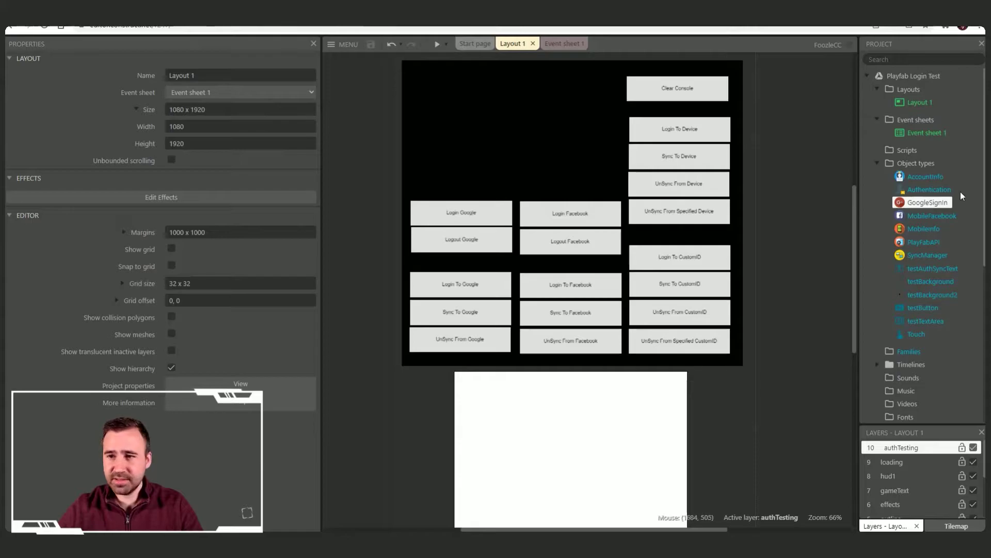
# Step: Check the PlayFabAPI object's Title ID, then view the GoogleSignin object's client ID properties
pyautogui.click(921, 243)
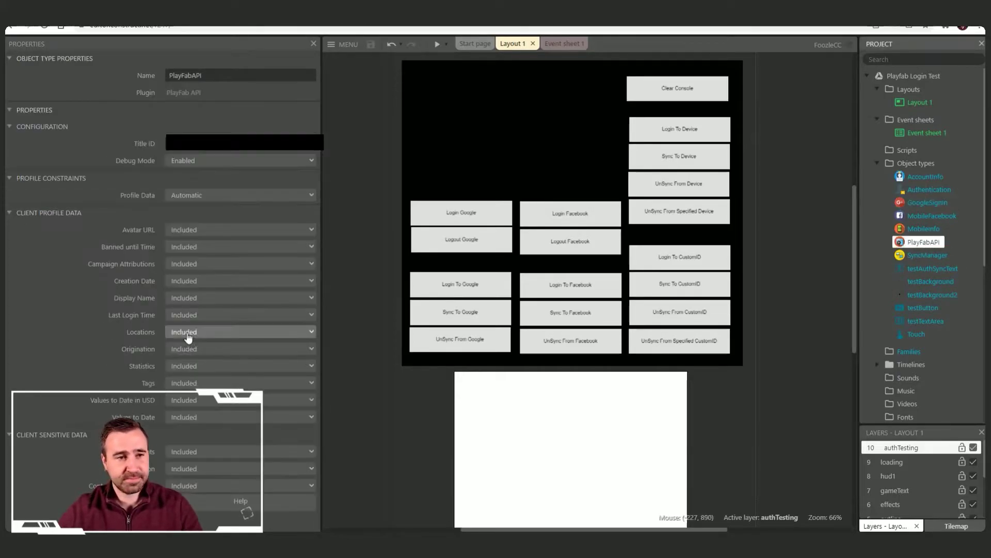
pyautogui.moveTo(234, 151)
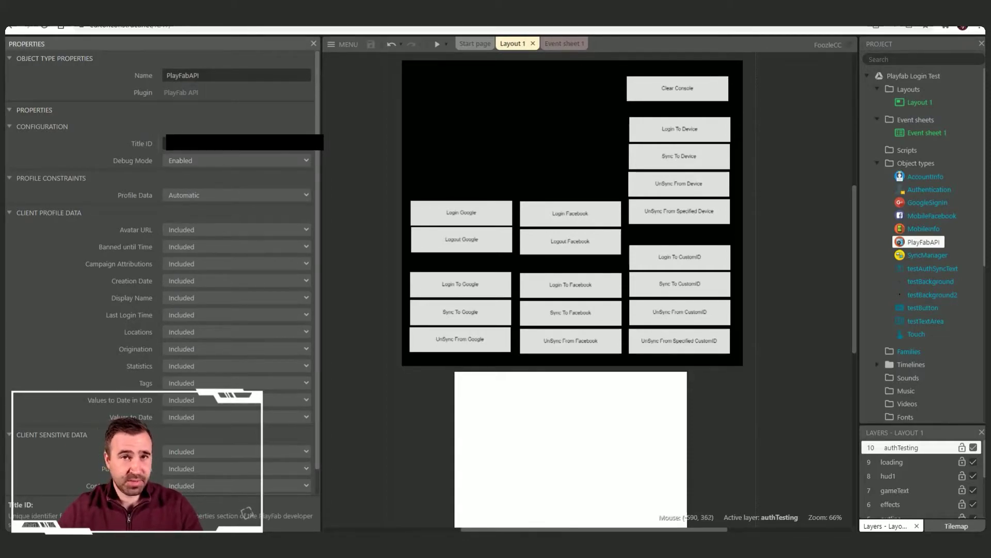
pyautogui.click(359, 160)
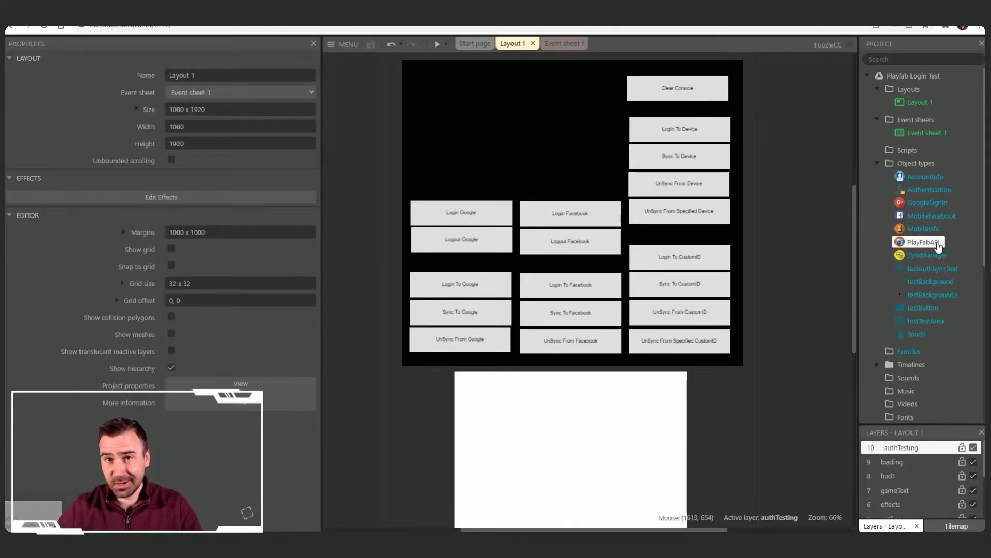
pyautogui.click(928, 203)
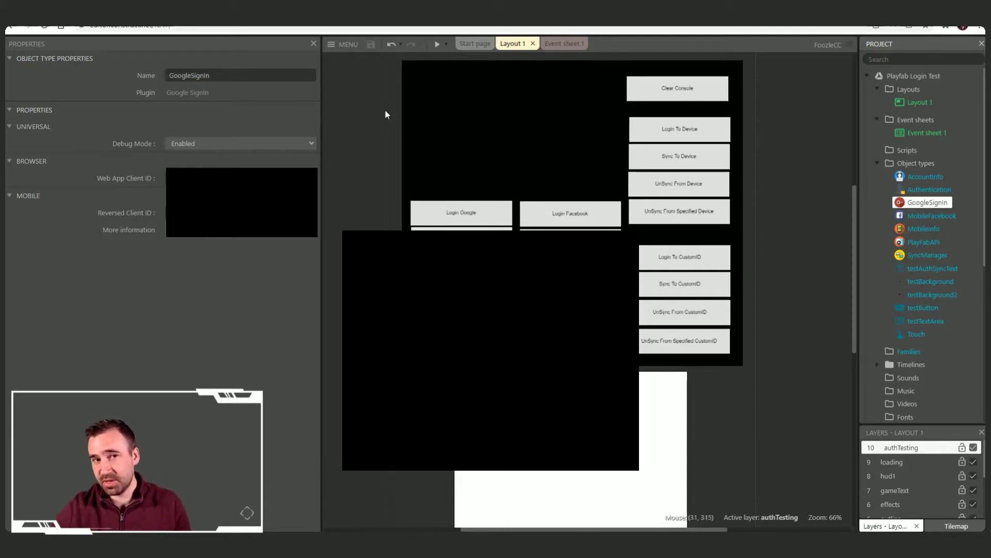
# Step: Begin an Android (Cordova) export as a Signed release APK with version code 1000001
pyautogui.click(345, 44)
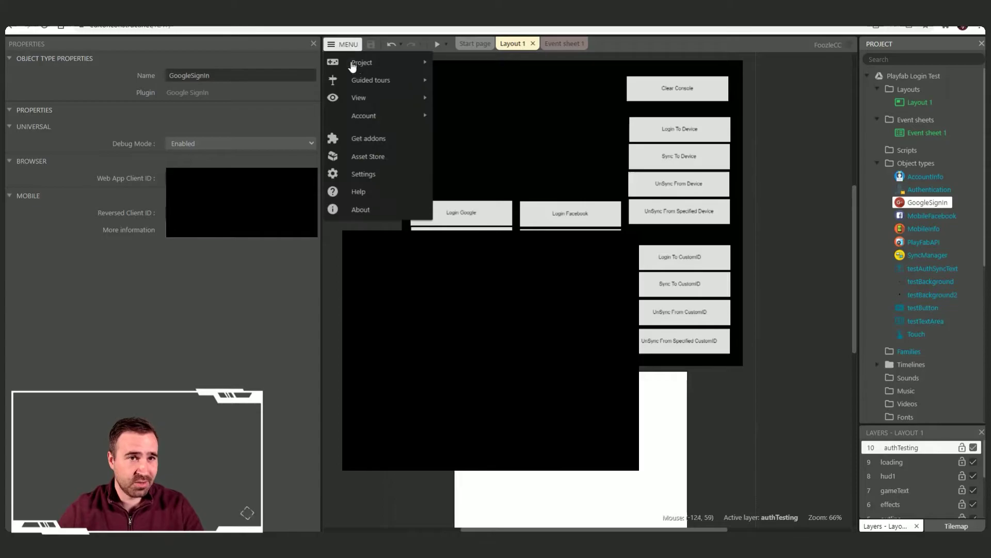
pyautogui.moveTo(370, 71)
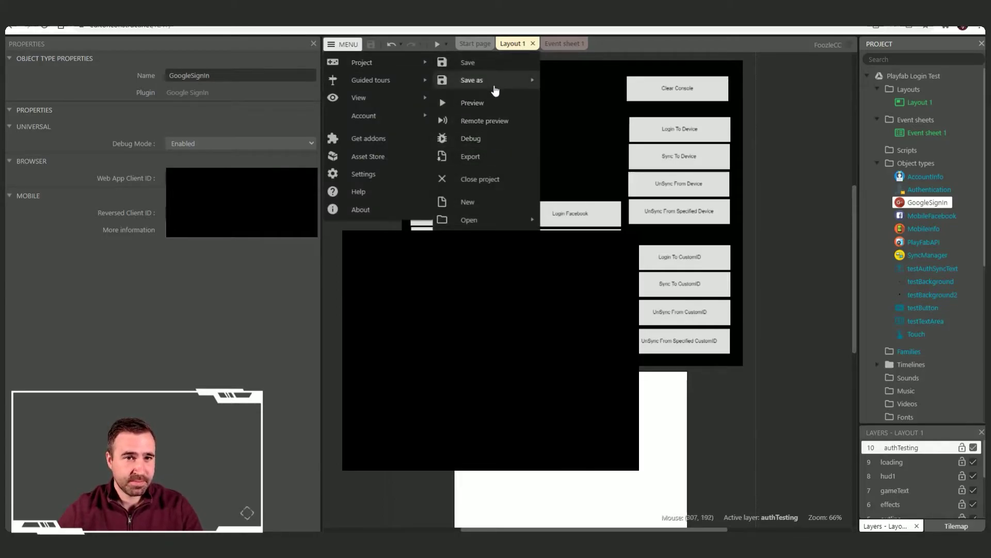
pyautogui.click(484, 163)
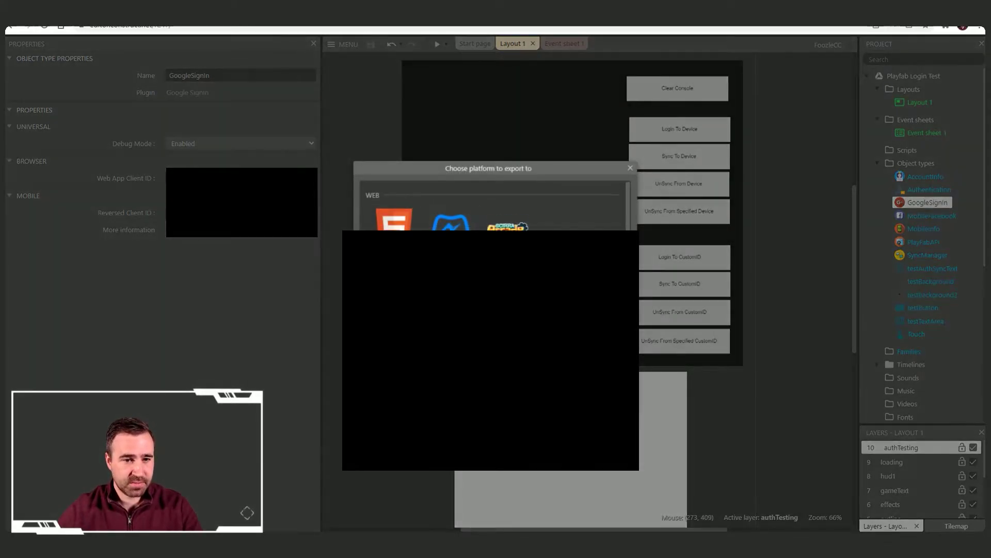
pyautogui.press('Return')
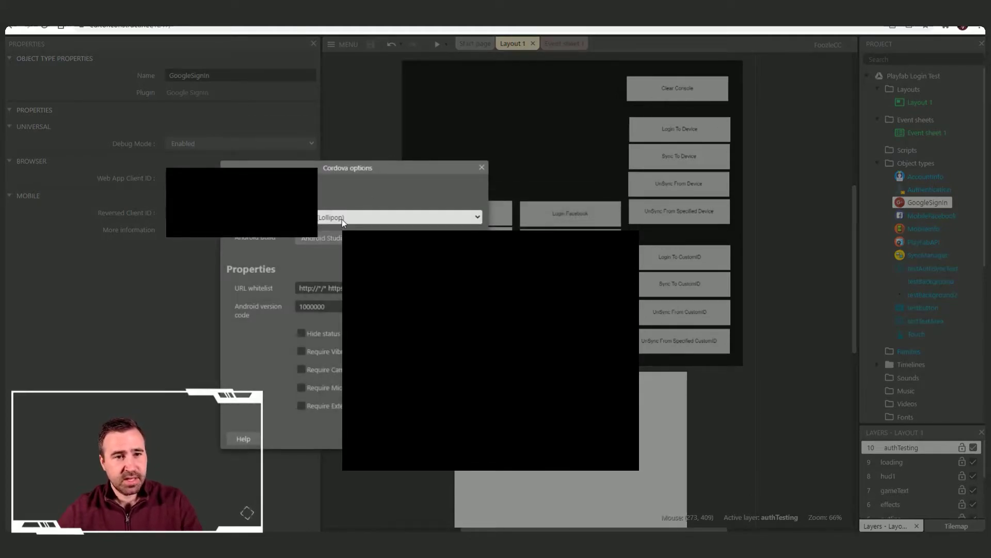
pyautogui.click(339, 238)
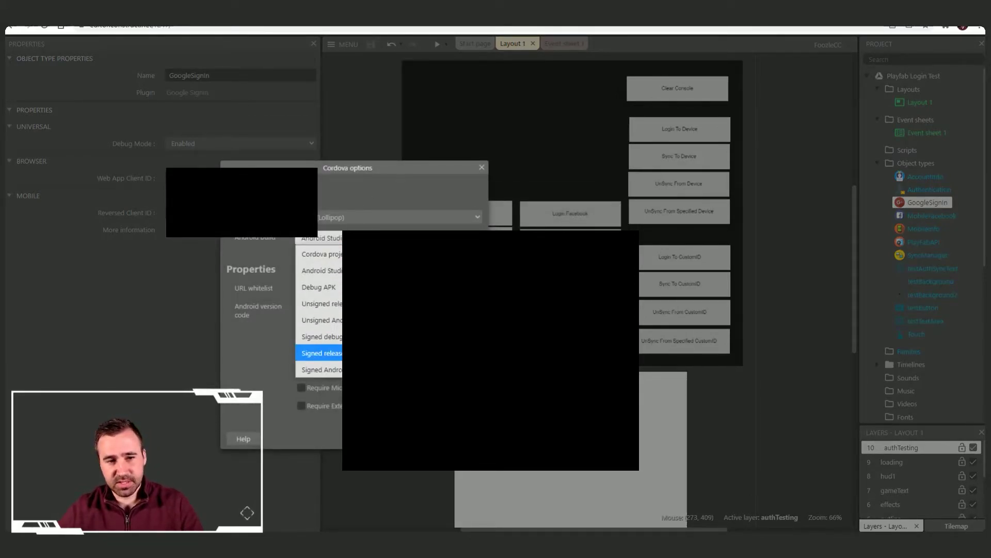
pyautogui.press('Return')
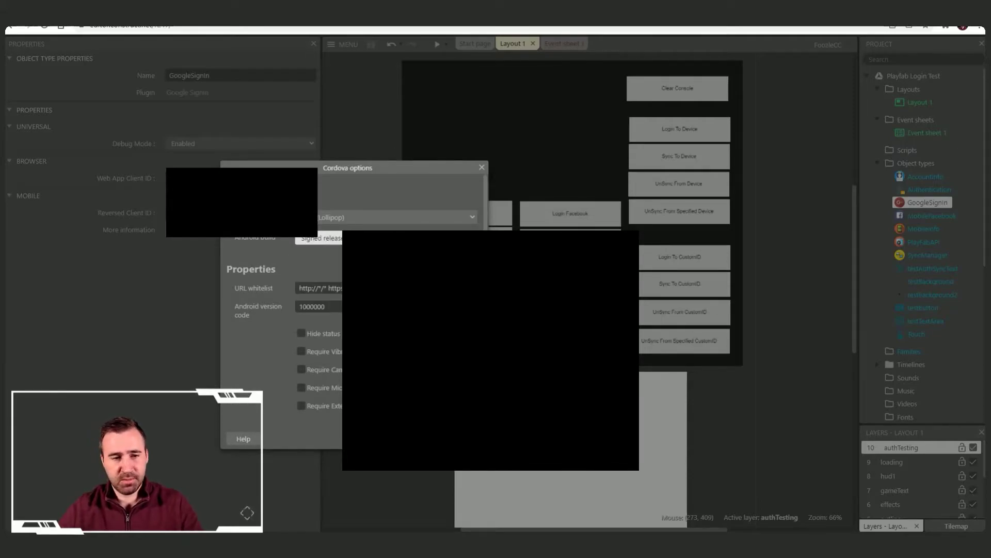
pyautogui.scroll(-1, 258, 336)
pyautogui.press('Up')
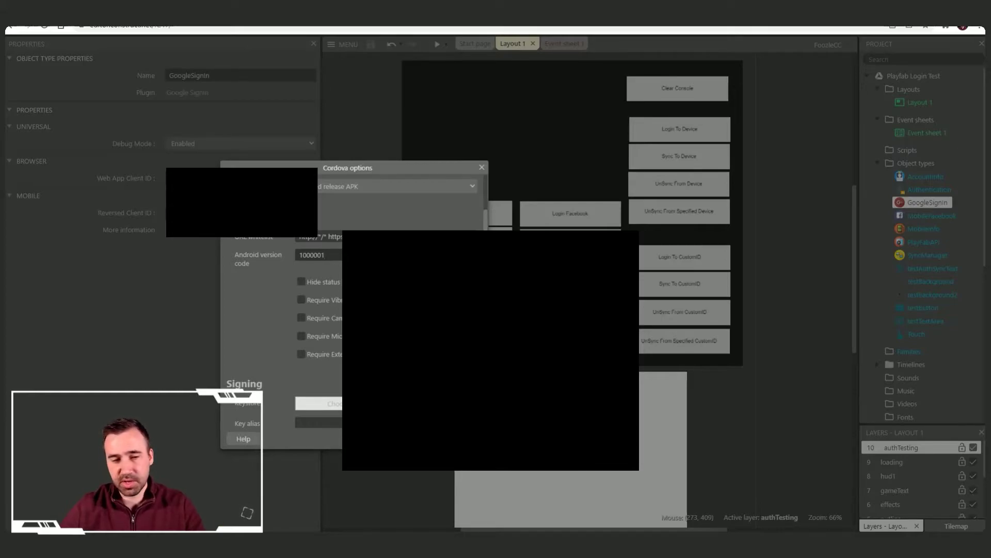
pyautogui.scroll(-3, 312, 316)
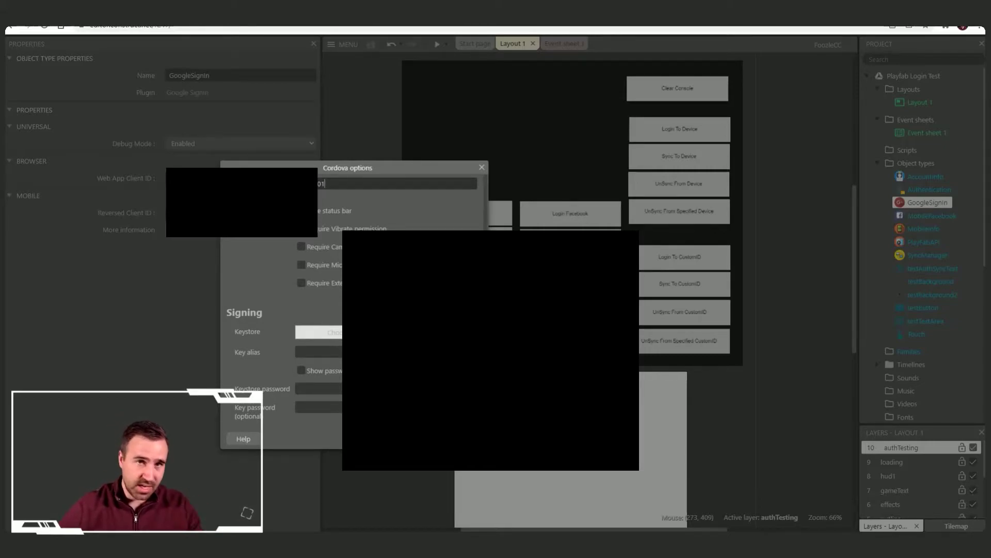
# Step: Create a new signing keystore, copy its SHA fingerprint, and save keystore.jks to the project folder
pyautogui.click(361, 332)
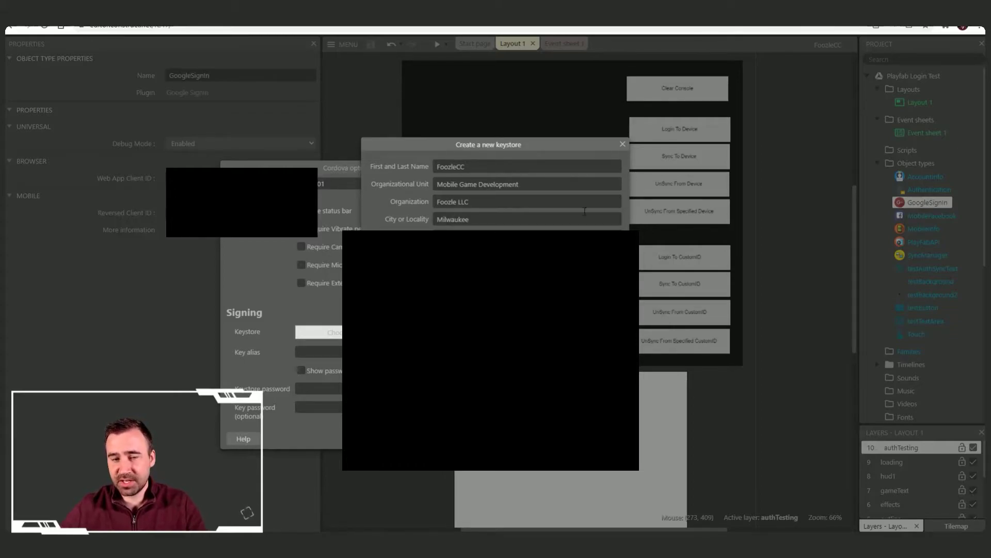
pyautogui.moveTo(540, 145); pyautogui.dragTo(483, 106)
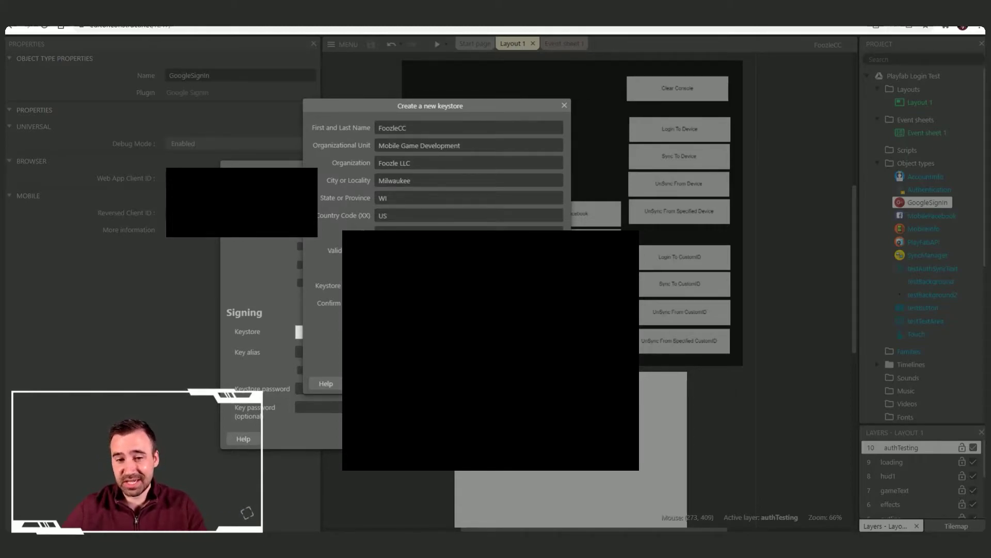
pyautogui.press('Escape')
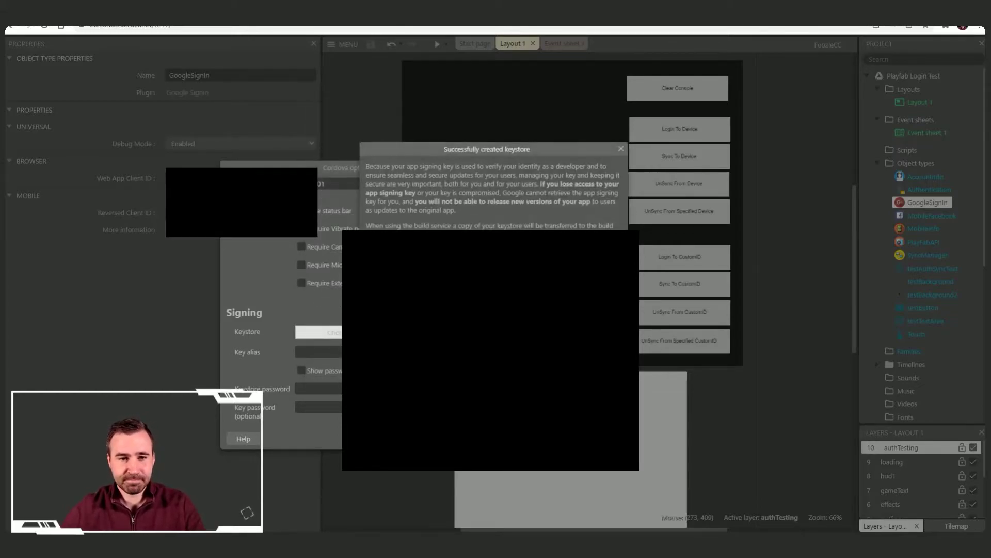
pyautogui.moveTo(537, 150); pyautogui.dragTo(504, 70)
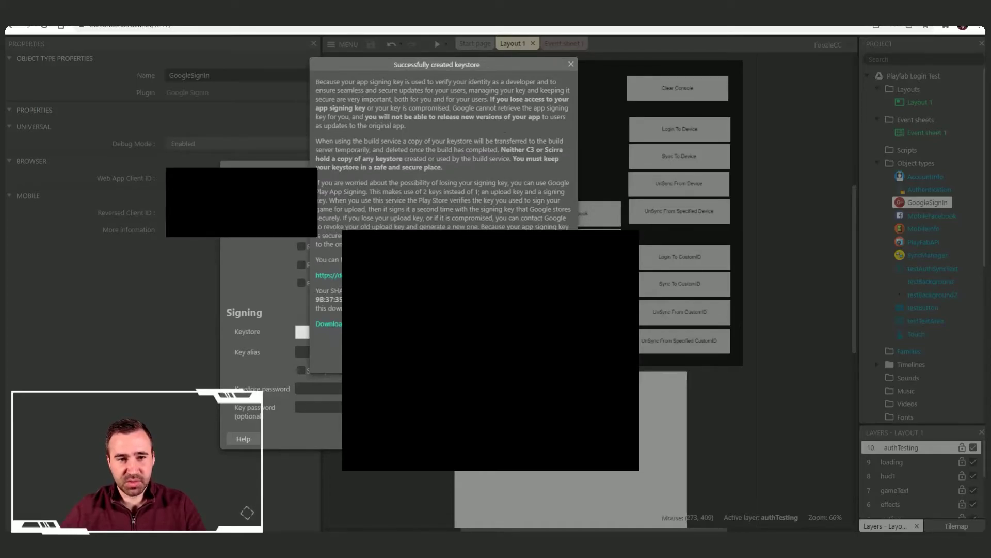
pyautogui.moveTo(341, 308); pyautogui.dragTo(319, 299)
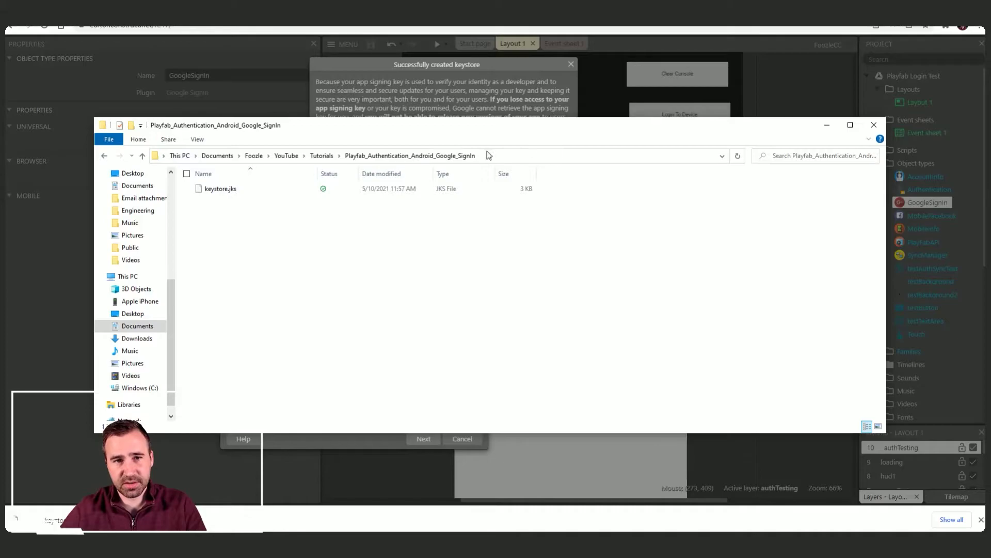
# Step: Sign the build with keystore.jks, key alias 'production' and the keystore and key passwords, then start bundling
pyautogui.click(828, 125)
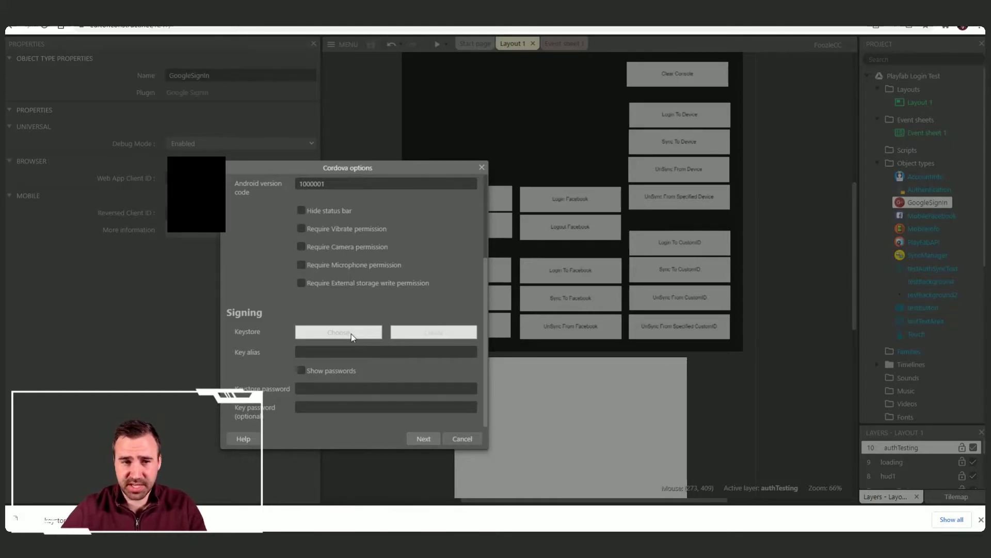
pyautogui.click(351, 334)
pyautogui.doubleClick(154, 74)
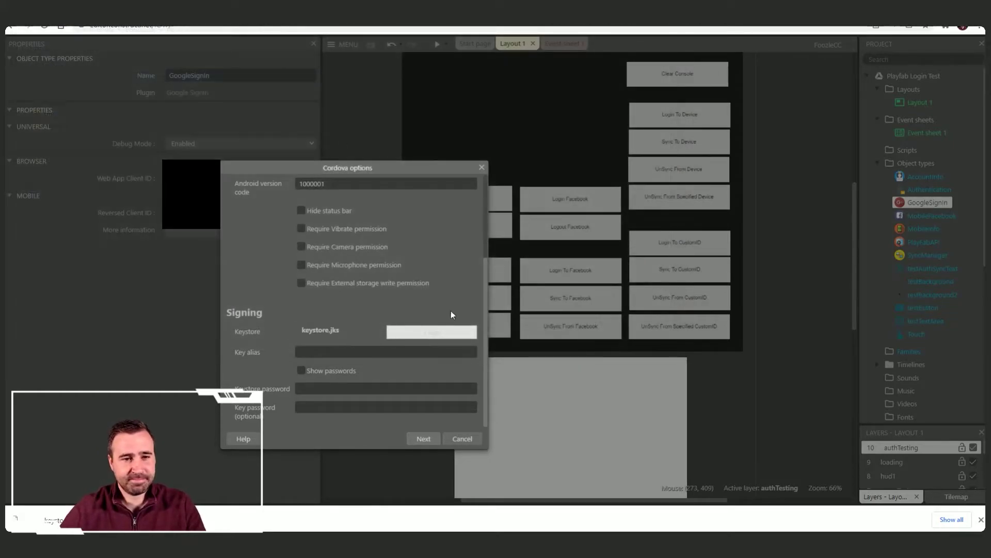
pyautogui.click(324, 351)
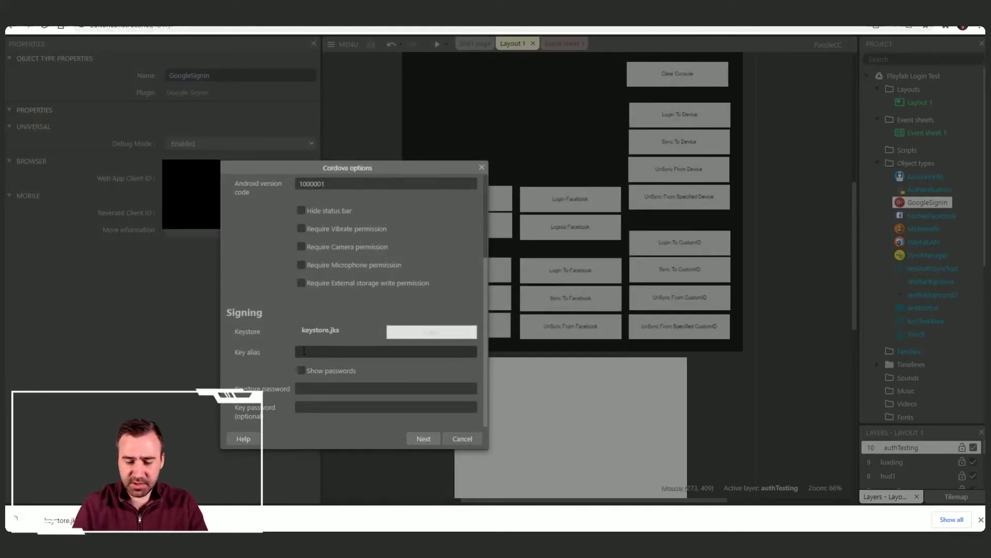
pyautogui.write('production')
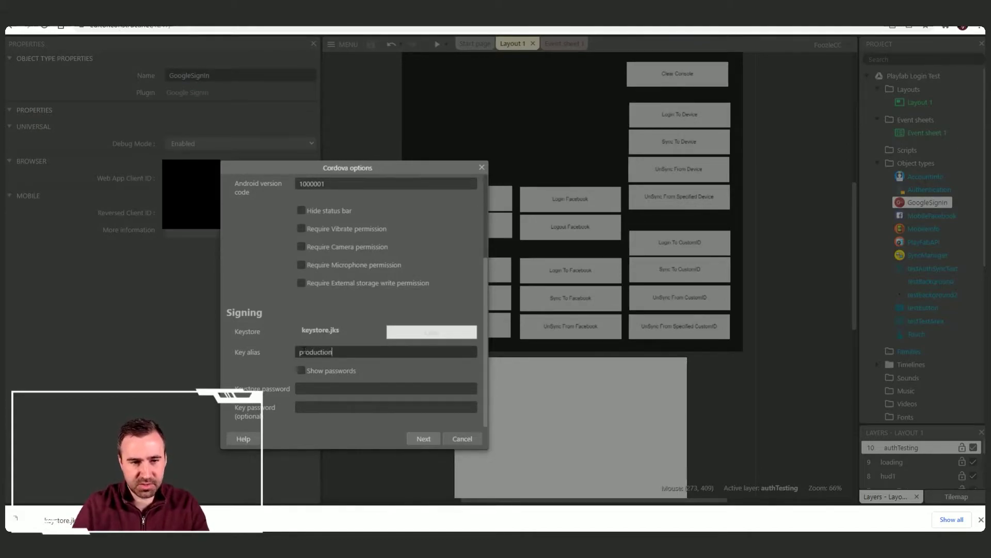
pyautogui.click(356, 387)
pyautogui.write('********')
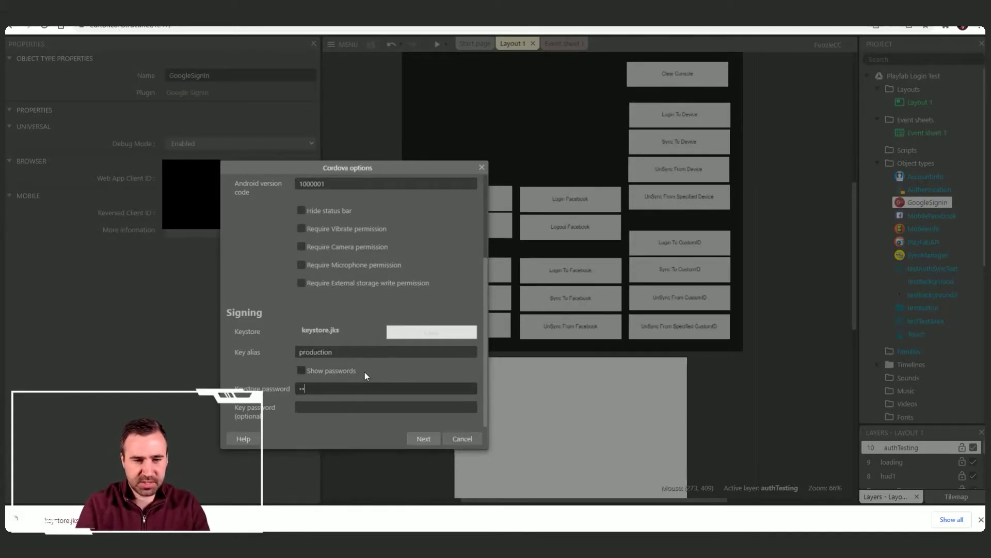
pyautogui.press('Tab')
pyautogui.write('********')
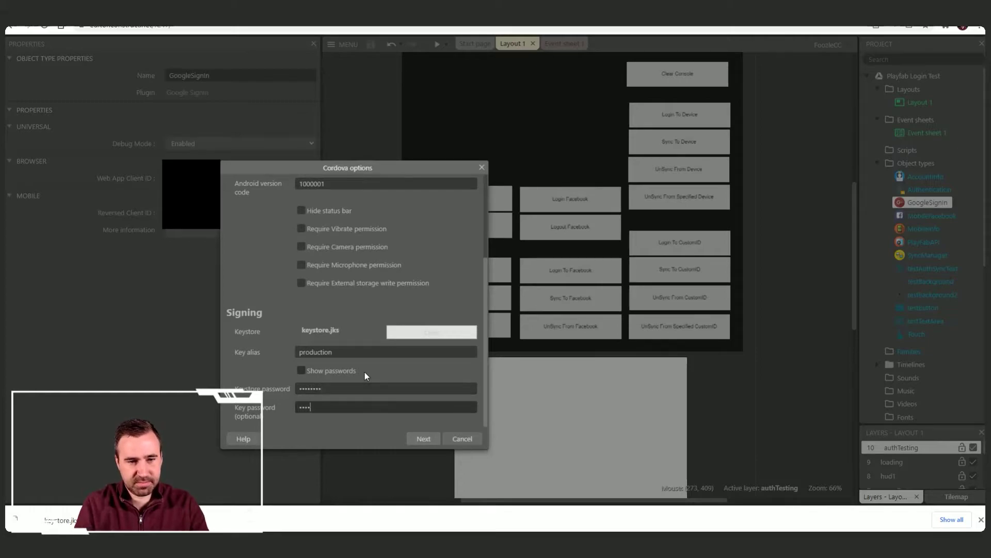
pyautogui.click(422, 438)
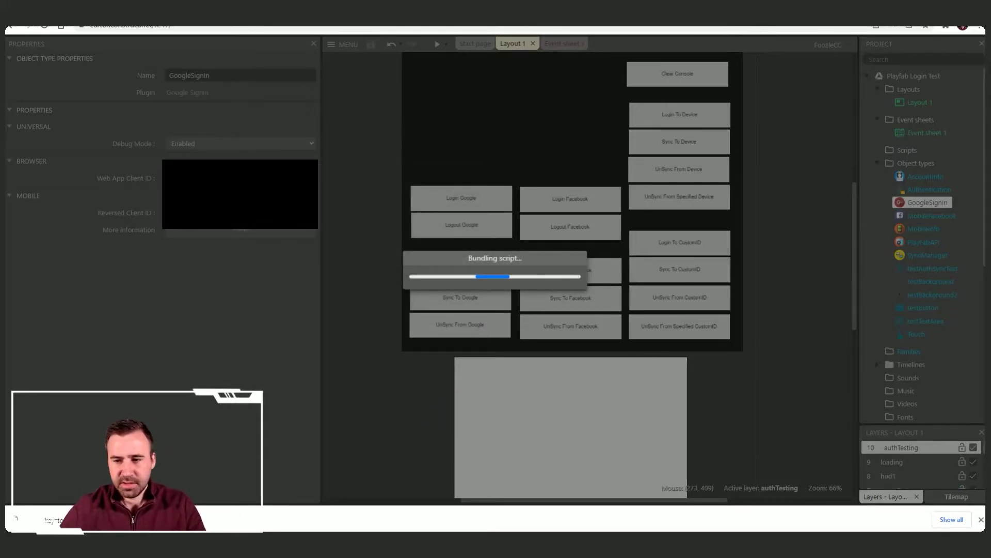
# Step: Download the signed release APK, show it in its folder, and close the build report
pyautogui.click(981, 519)
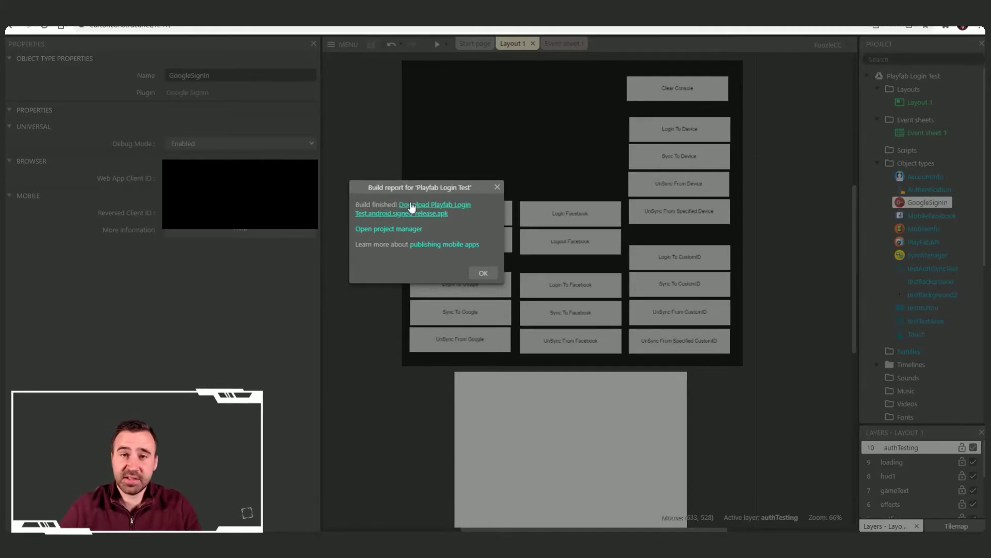
pyautogui.click(414, 213)
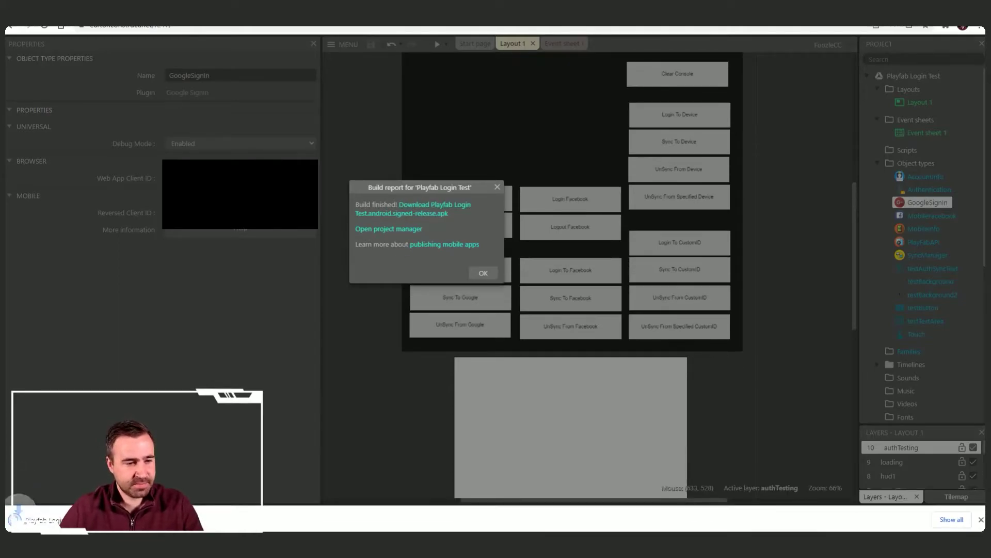
pyautogui.click(111, 519)
pyautogui.click(170, 485)
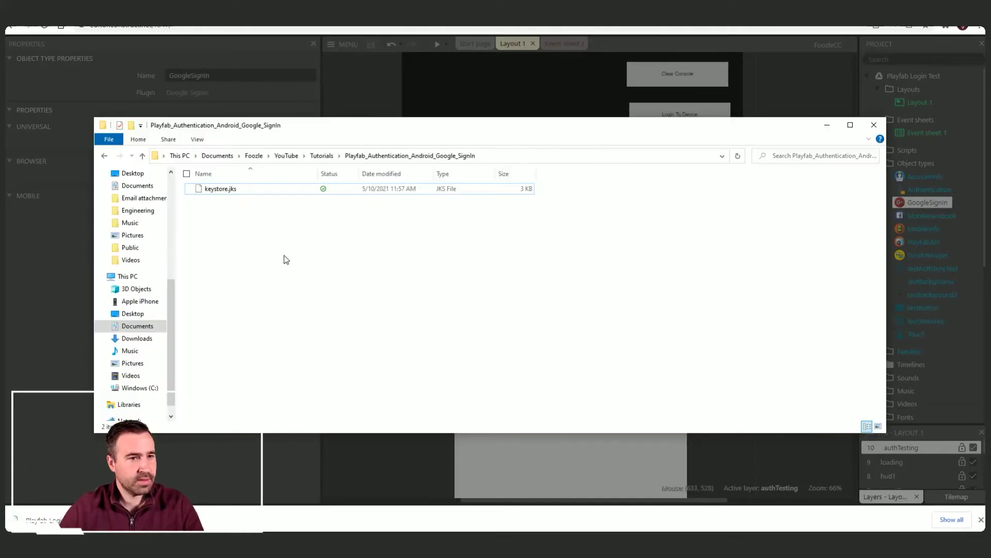
pyautogui.click(827, 126)
pyautogui.click(498, 186)
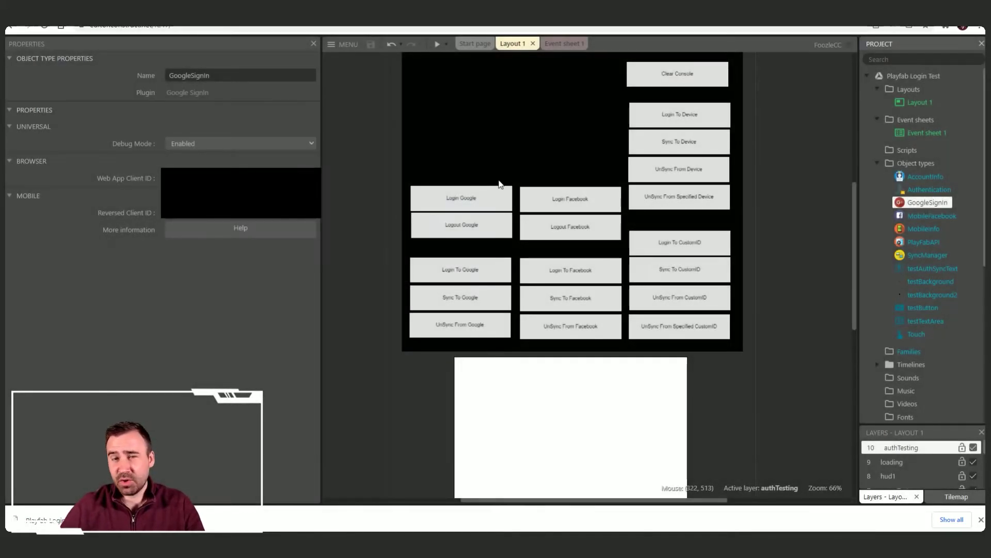
pyautogui.click(552, 45)
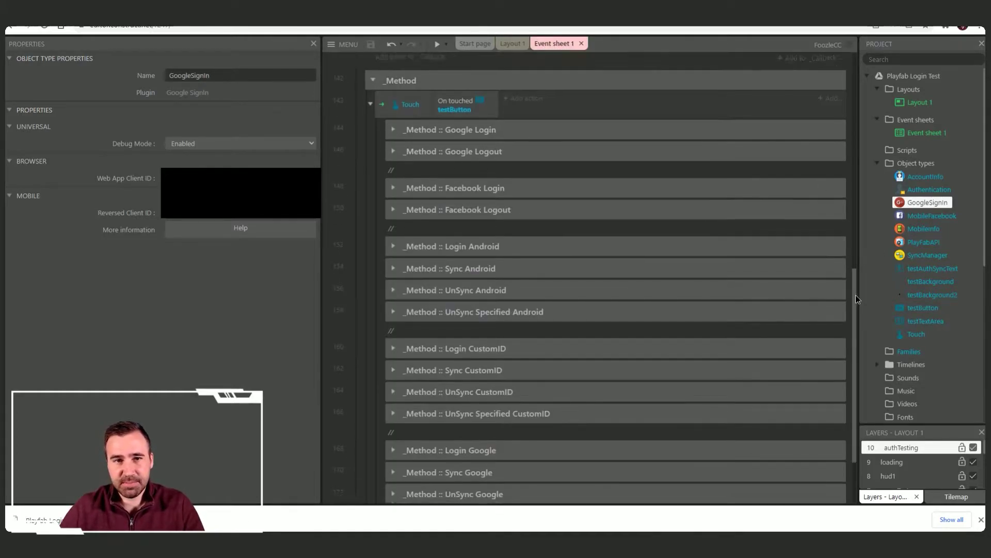
pyautogui.click(390, 128)
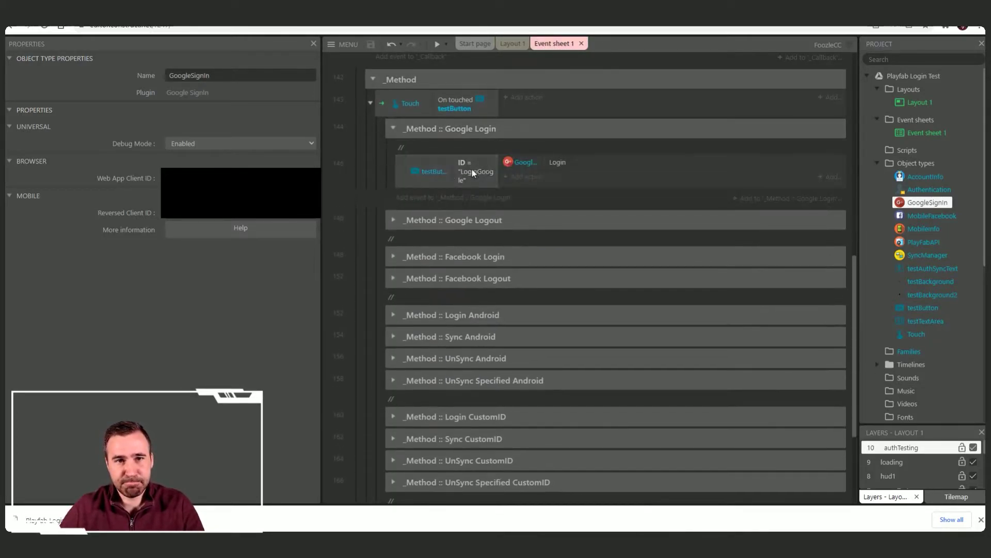
pyautogui.click(527, 163)
pyautogui.doubleClick(530, 163)
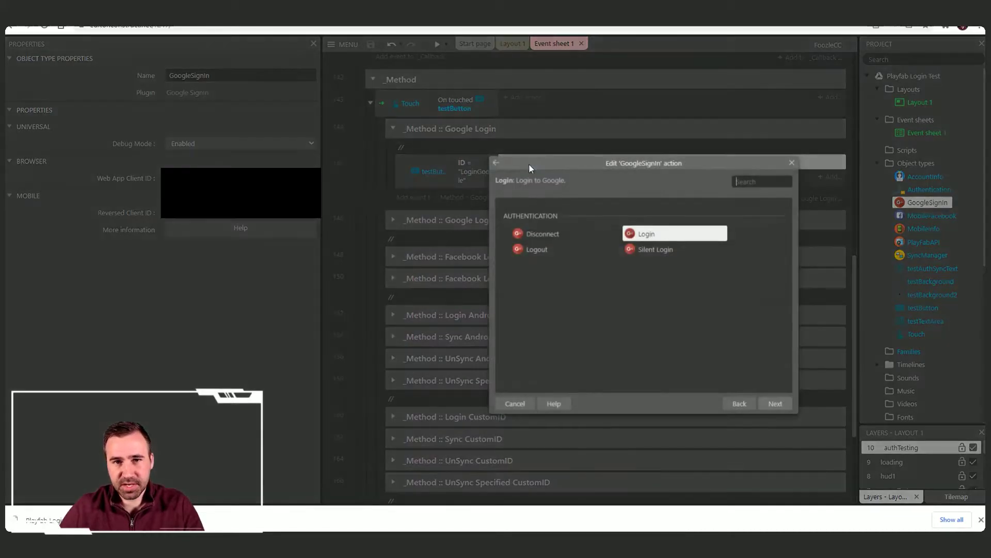
pyautogui.click(791, 163)
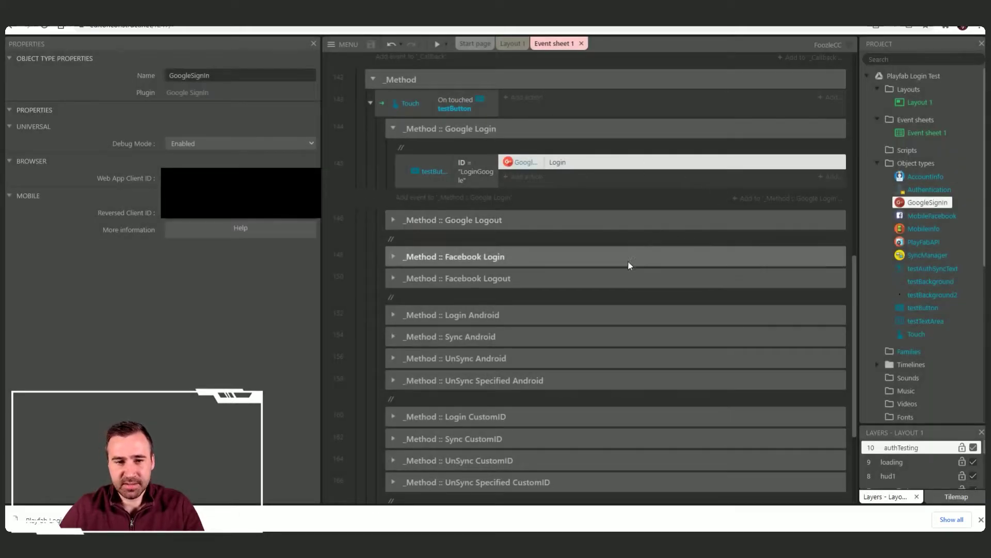
pyautogui.scroll(-2, 568, 271)
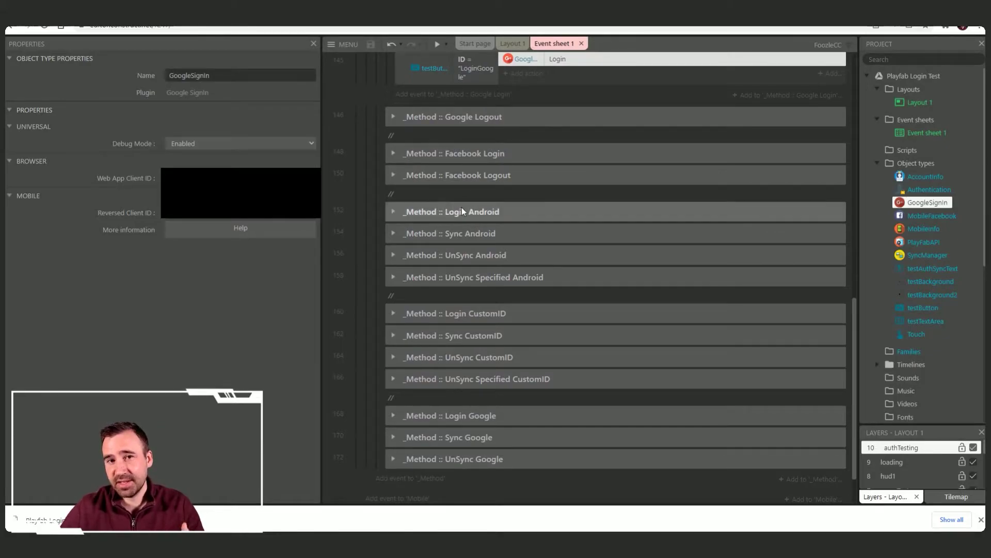
pyautogui.scroll(9, 485, 216)
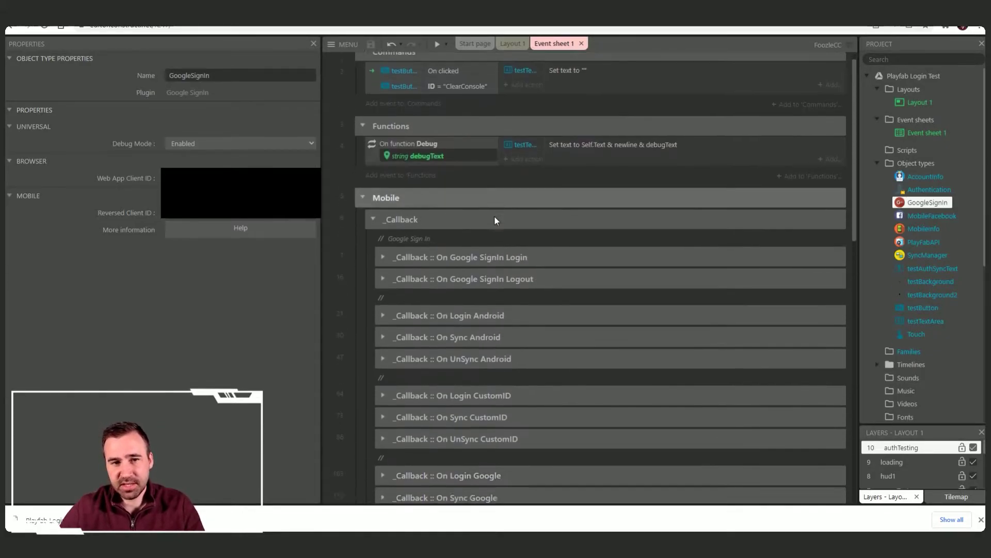
pyautogui.click(382, 170)
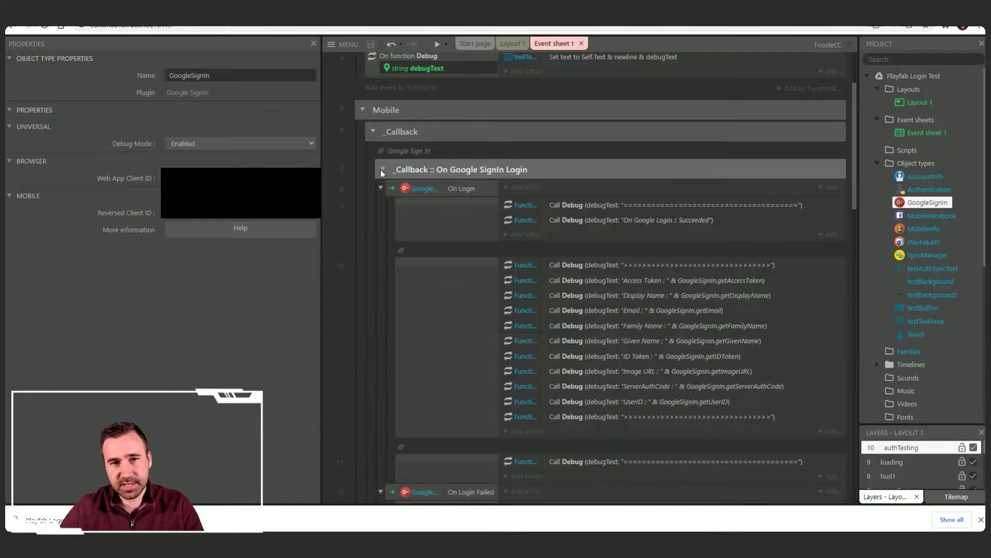
pyautogui.scroll(-1, 622, 236)
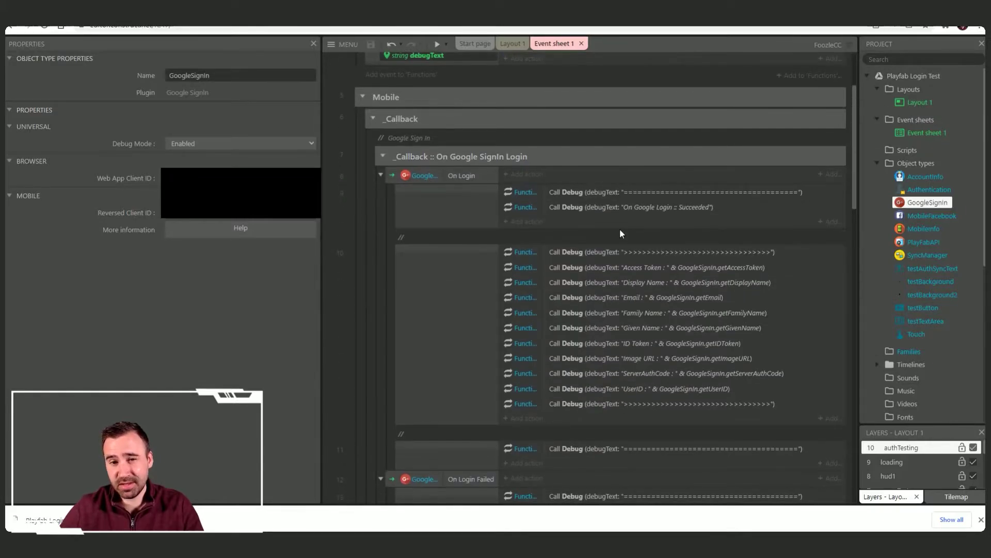
pyautogui.scroll(-1, 619, 228)
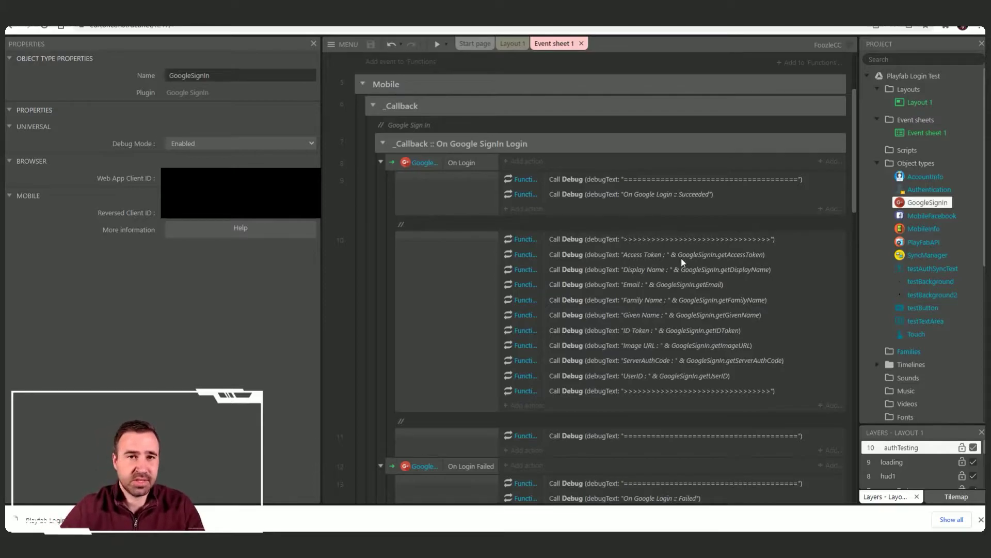
pyautogui.click(512, 43)
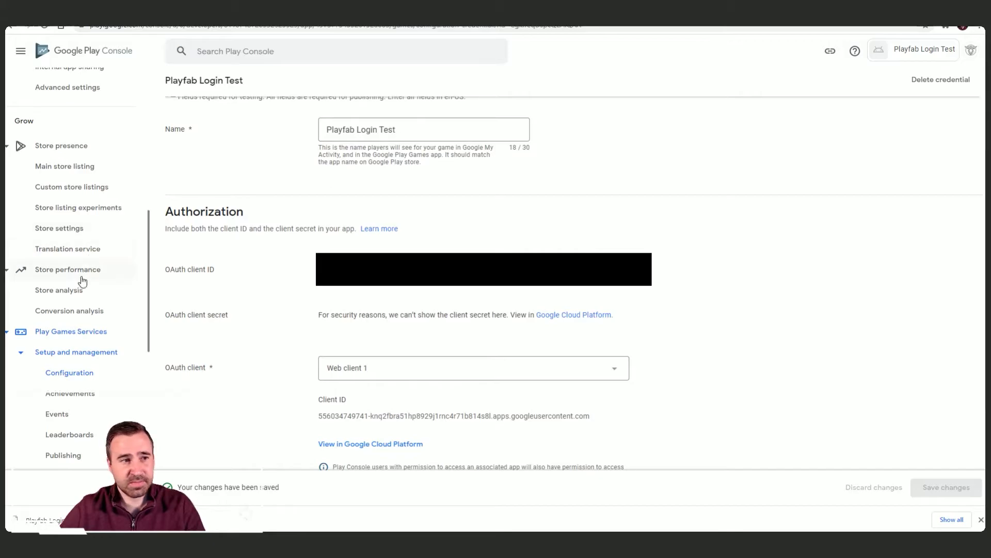
# Step: Open Internal testing under Release > Testing in the sidebar to begin a new release
pyautogui.scroll(5, 79, 294)
pyautogui.click(61, 207)
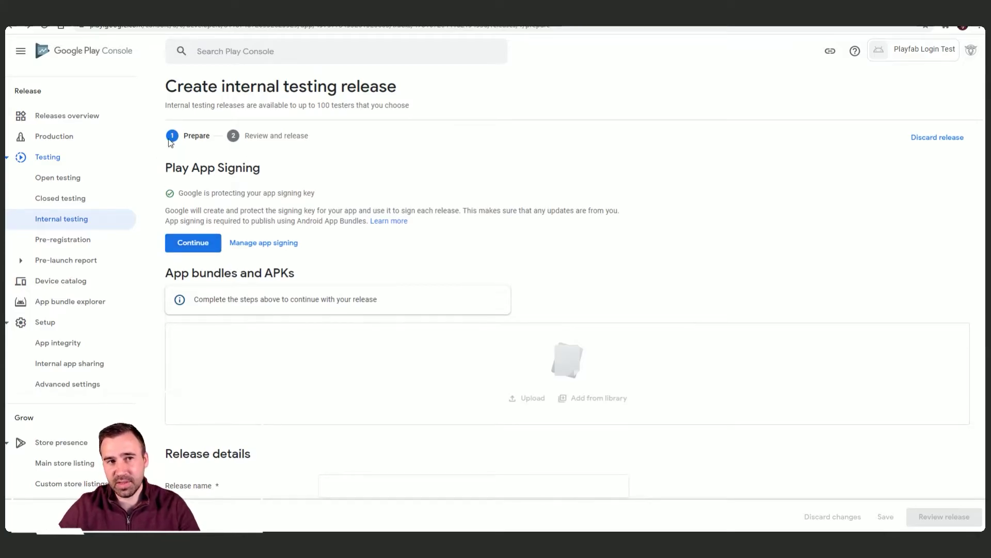
# Step: Accept Google Play app signing so Google Play signs the internal testing release
pyautogui.click(203, 244)
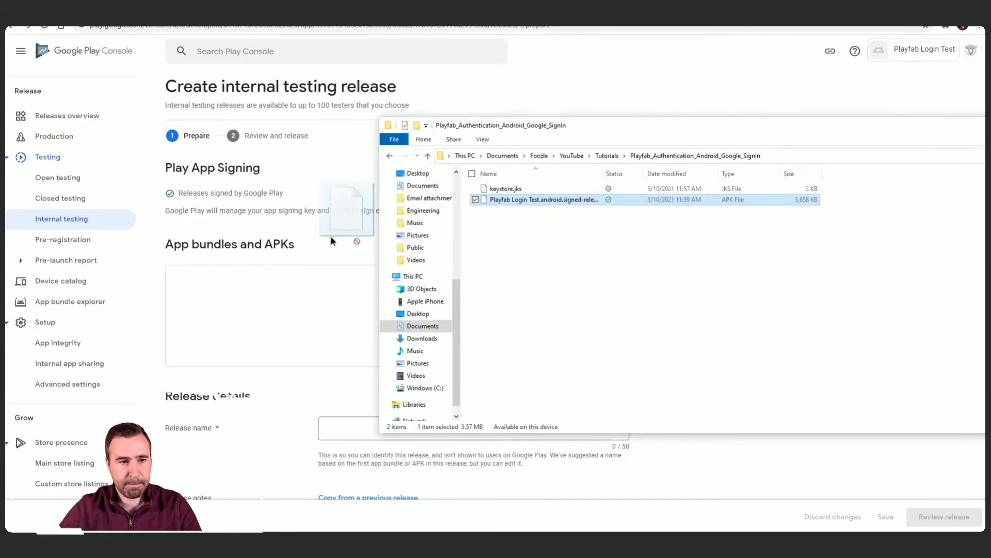
# Step: Upload the signed APK, version 1000001 (1.0.0.0), into the release
pyautogui.moveTo(355, 227); pyautogui.dragTo(277, 294)
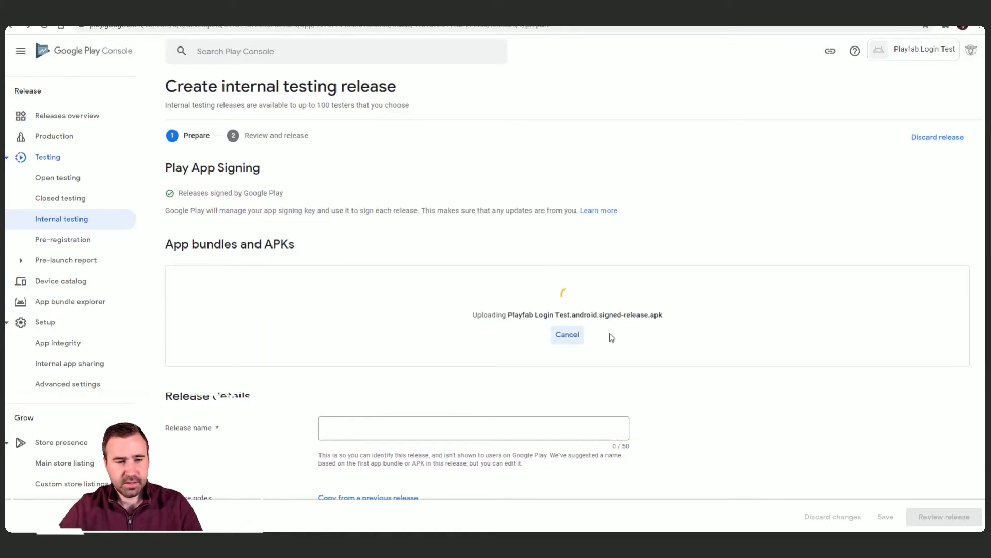
pyautogui.scroll(-3, 204, 300)
pyautogui.scroll(-1, 204, 300)
pyautogui.scroll(-1, 230, 277)
pyautogui.scroll(-1, 395, 216)
# Step: Replace the release notes placeholder with 'Testing' and save the draft
pyautogui.click(513, 299)
pyautogui.moveTo(513, 299); pyautogui.dragTo(326, 301)
pyautogui.write('Testing')
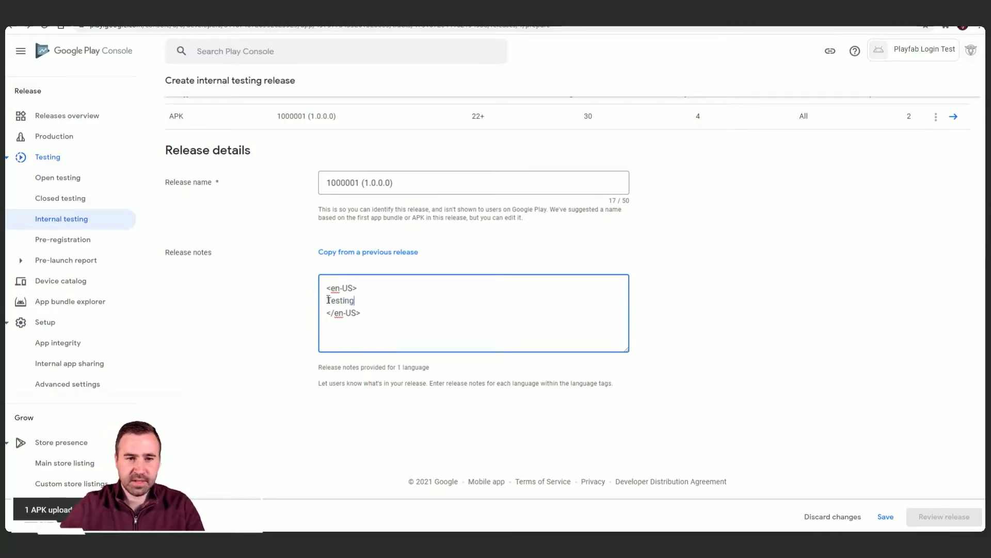
pyautogui.click(901, 513)
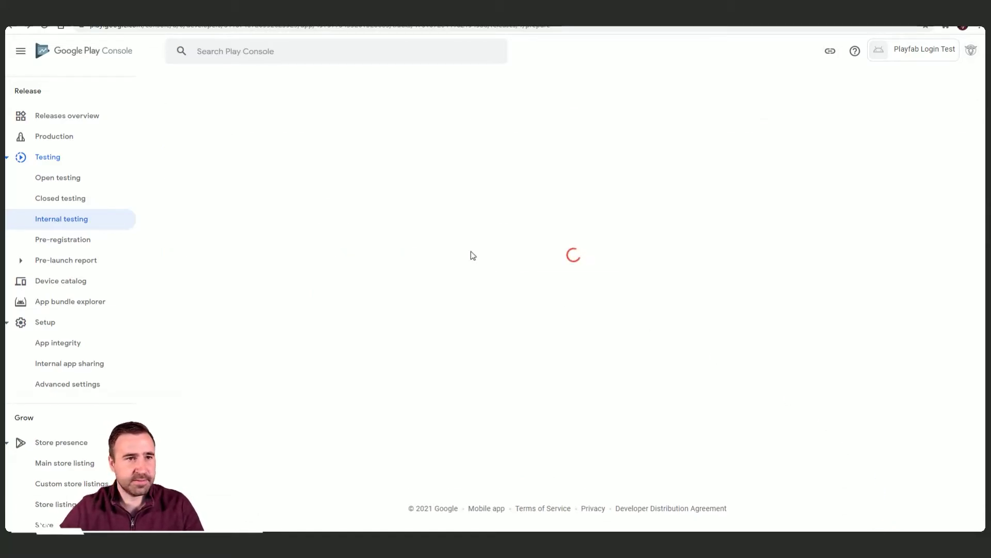
pyautogui.scroll(-5, 586, 194)
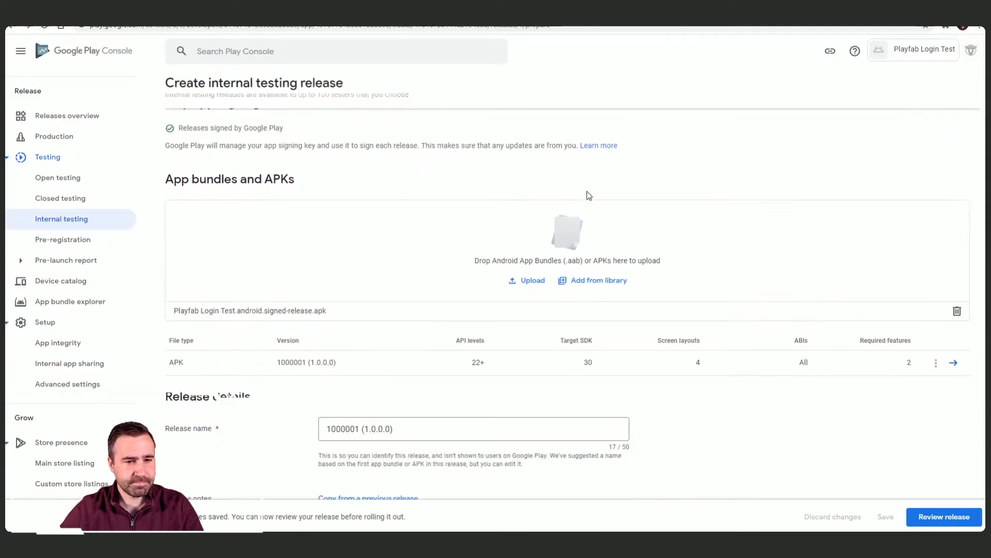
# Step: Review the release and expand its error about the missing privacy policy
pyautogui.click(943, 518)
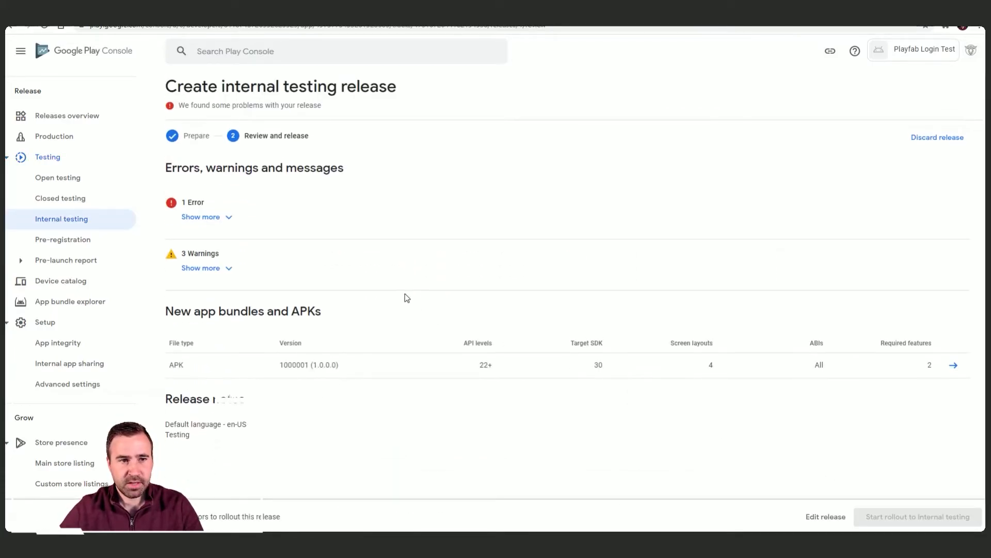
pyautogui.click(226, 216)
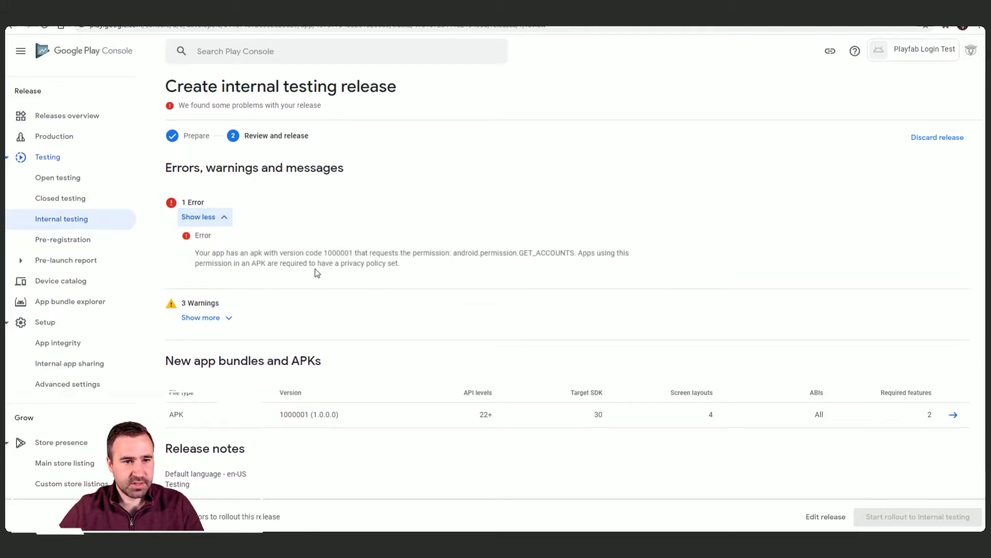
pyautogui.moveTo(386, 266)
pyautogui.mouseDown()
pyautogui.moveTo(341, 267)
pyautogui.moveTo(378, 262)
pyautogui.mouseUp()
pyautogui.click(385, 262)
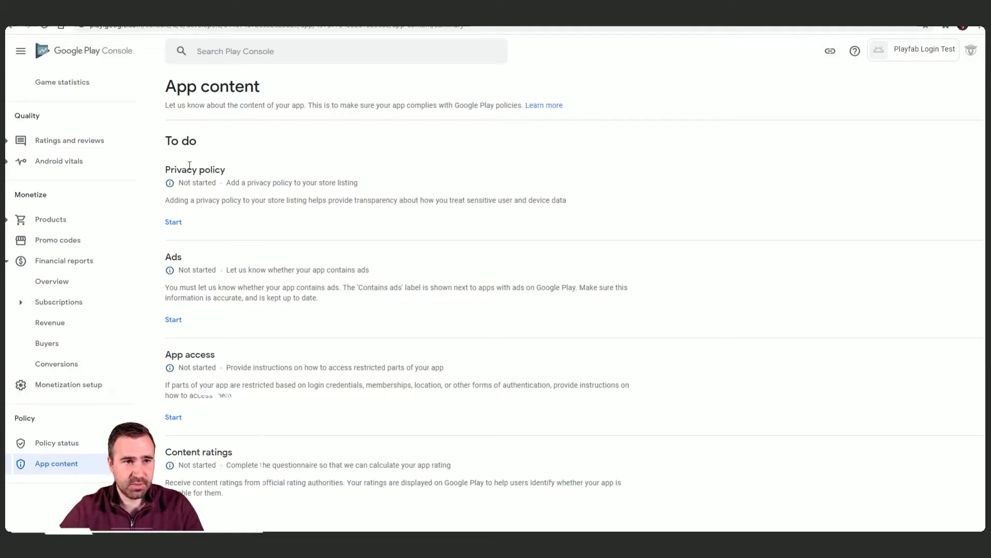
pyautogui.click(174, 222)
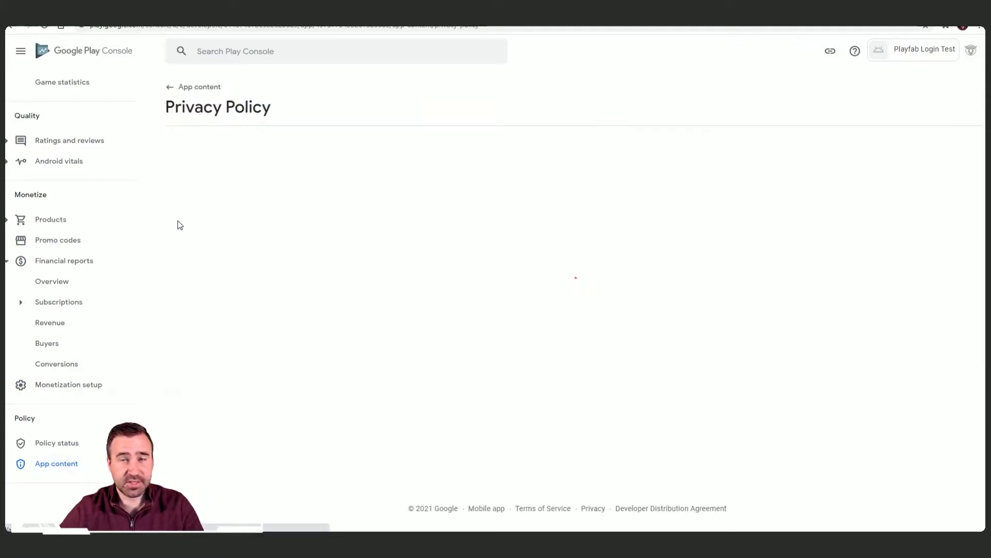
pyautogui.click(230, 188)
pyautogui.write('https://foozle.io/index.php/privacy-policy/')
pyautogui.click(423, 283)
pyautogui.click(961, 517)
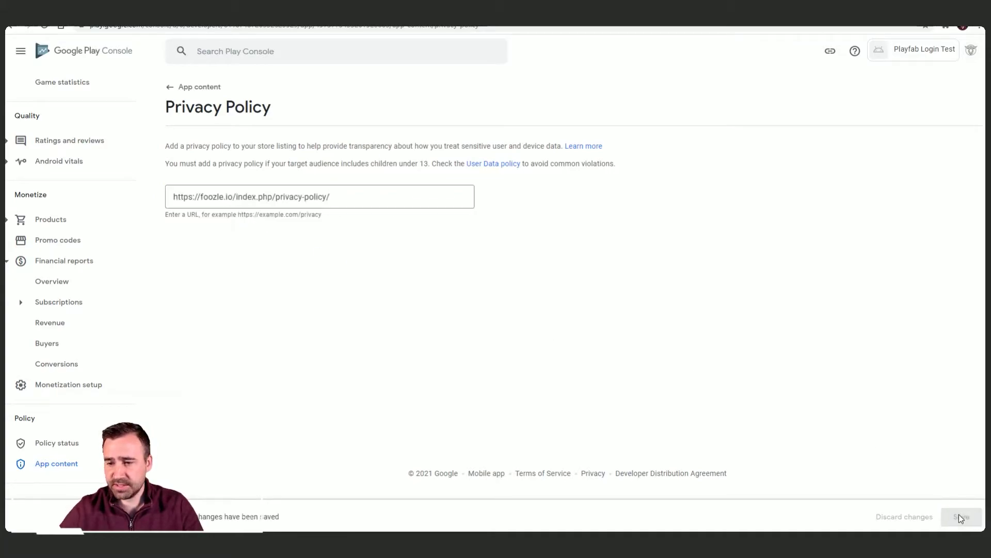
# Step: Return to Internal testing from the sidebar
pyautogui.scroll(10, 94, 255)
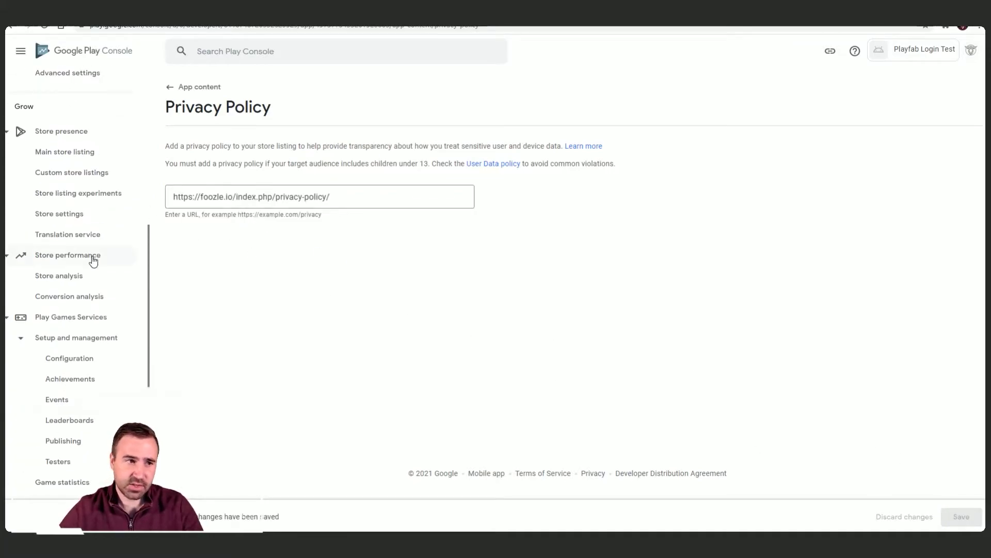
pyautogui.scroll(7, 93, 265)
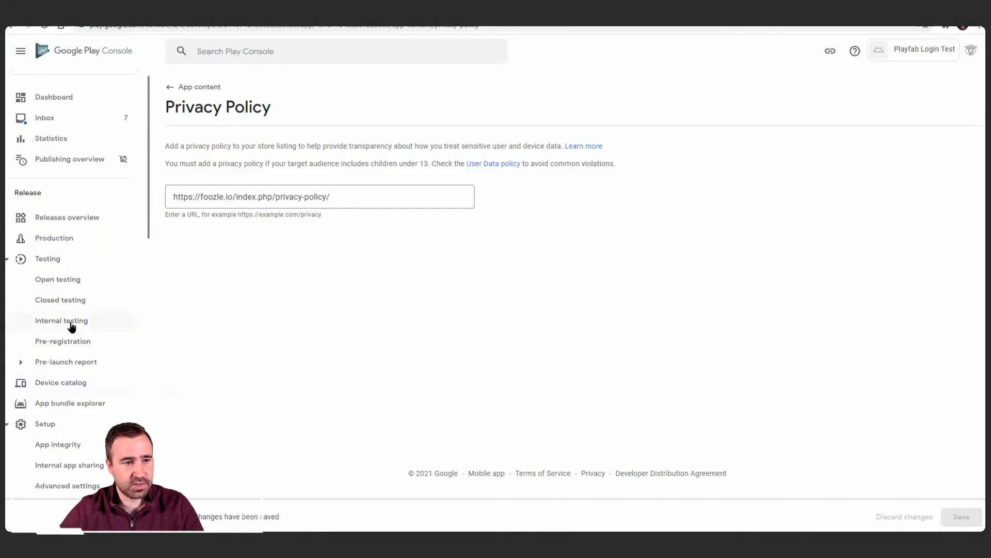
pyautogui.click(72, 325)
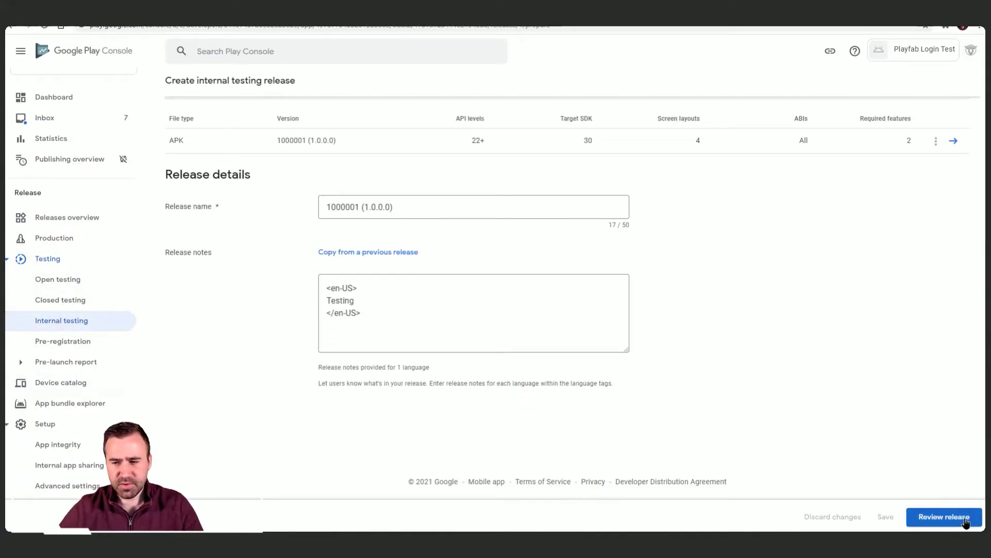
# Step: Re-review the release and inspect its three warnings, including the one about no testers
pyautogui.click(960, 516)
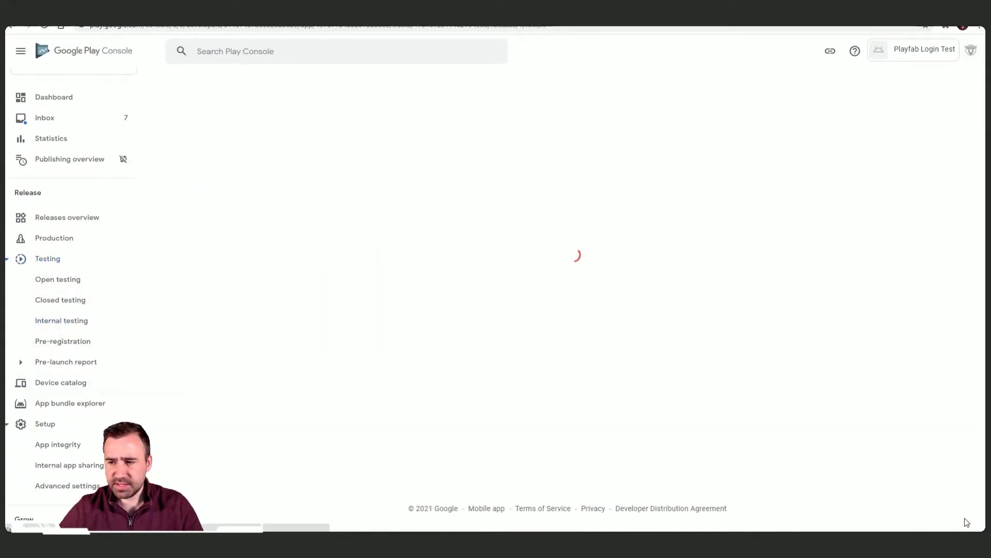
pyautogui.click(230, 215)
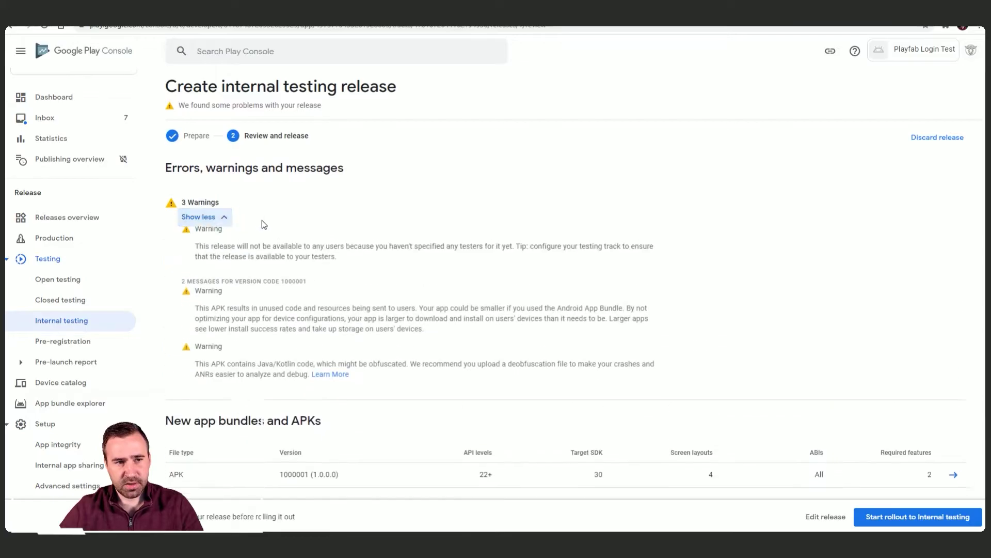
pyautogui.moveTo(205, 251); pyautogui.dragTo(363, 268)
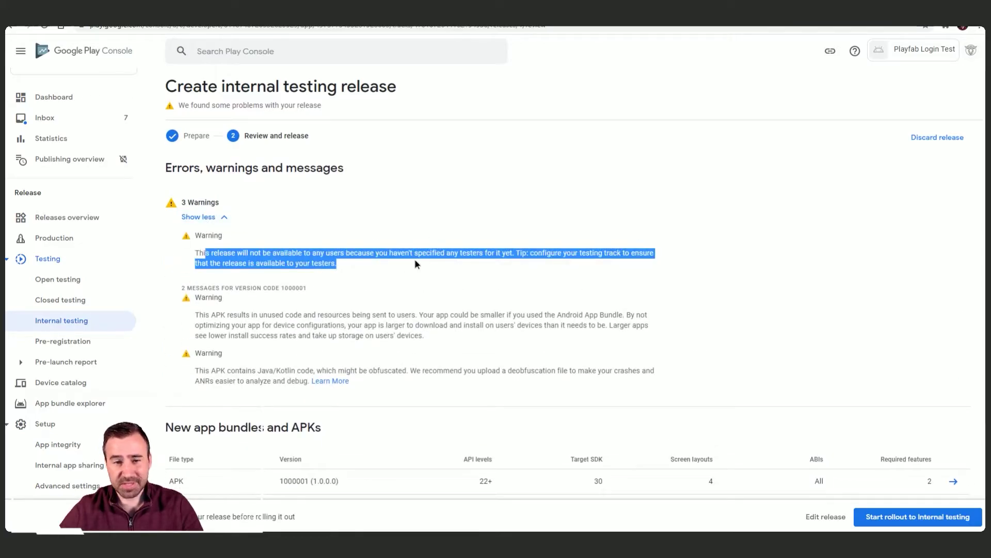
# Step: Go back to the Internal testing page showing draft release 1000001 (1.0.0.0)
pyautogui.hotkey('alt', 'Left')
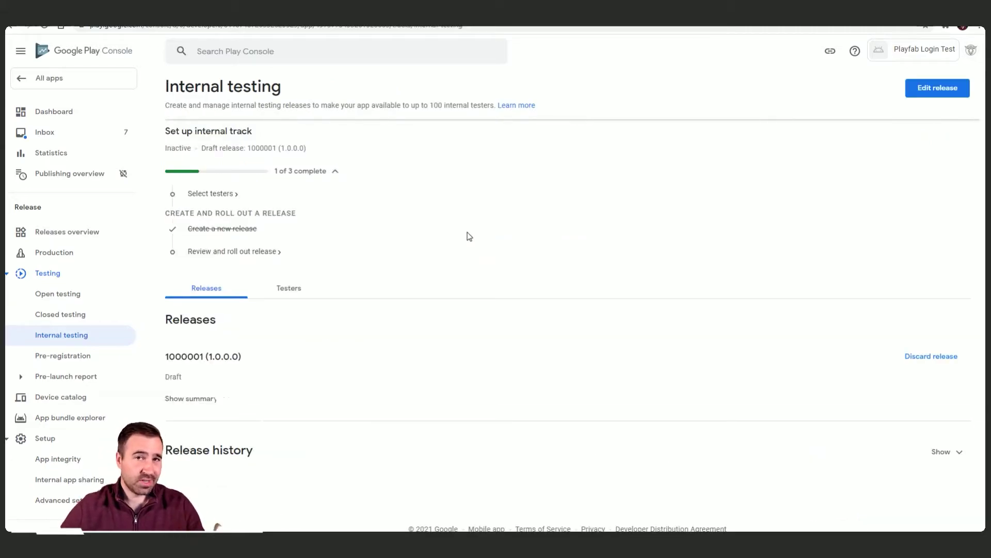
pyautogui.scroll(-8, 93, 339)
pyautogui.scroll(-2, 76, 344)
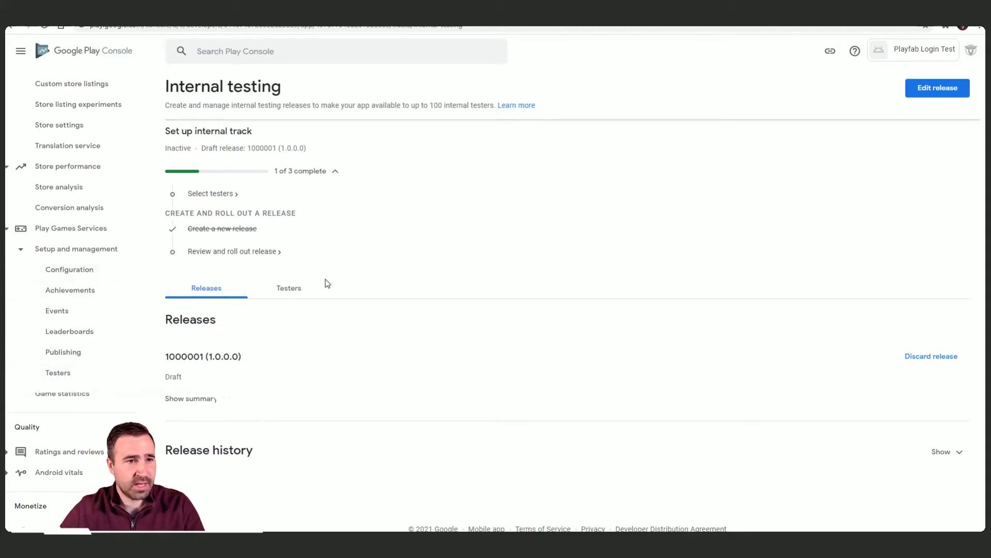
# Step: Edit, review and confirm the rollout of draft release 1000001 to internal testers
pyautogui.click(937, 87)
pyautogui.scroll(-5, 896, 442)
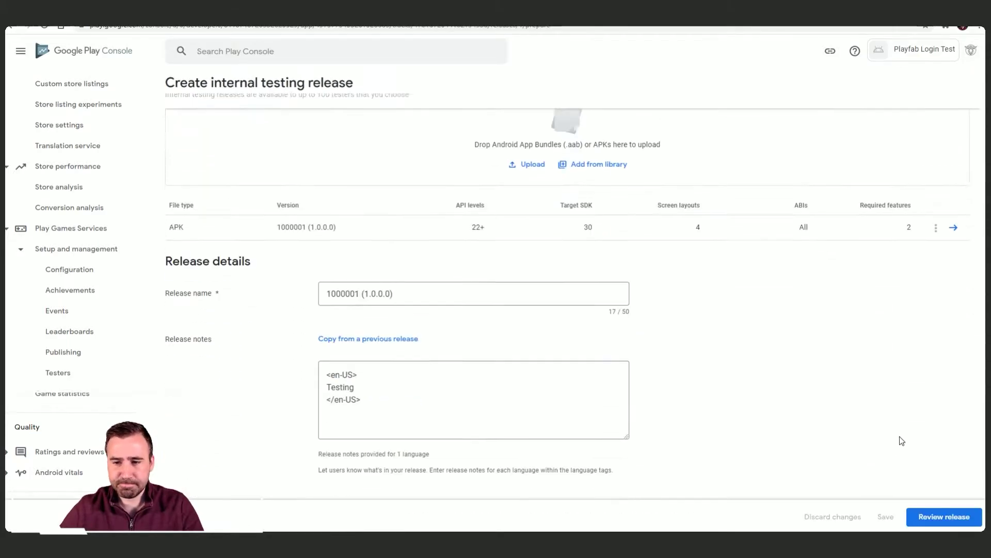
pyautogui.scroll(1, 925, 443)
pyautogui.click(937, 517)
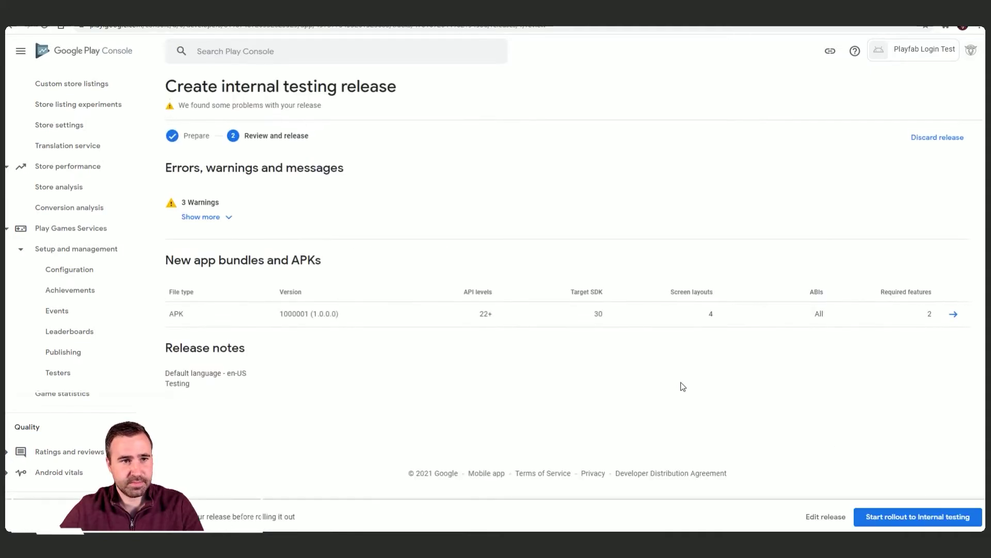
pyautogui.click(936, 520)
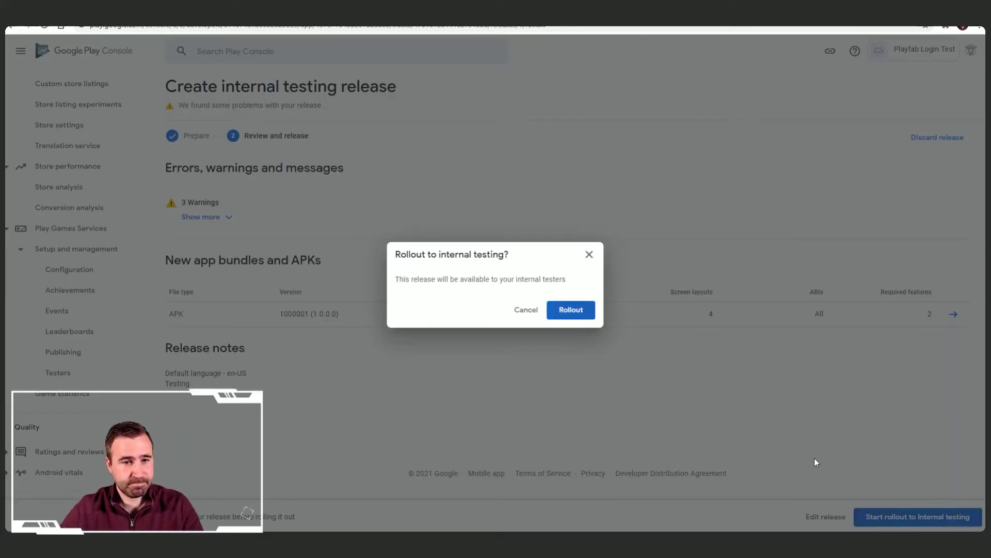
pyautogui.click(572, 311)
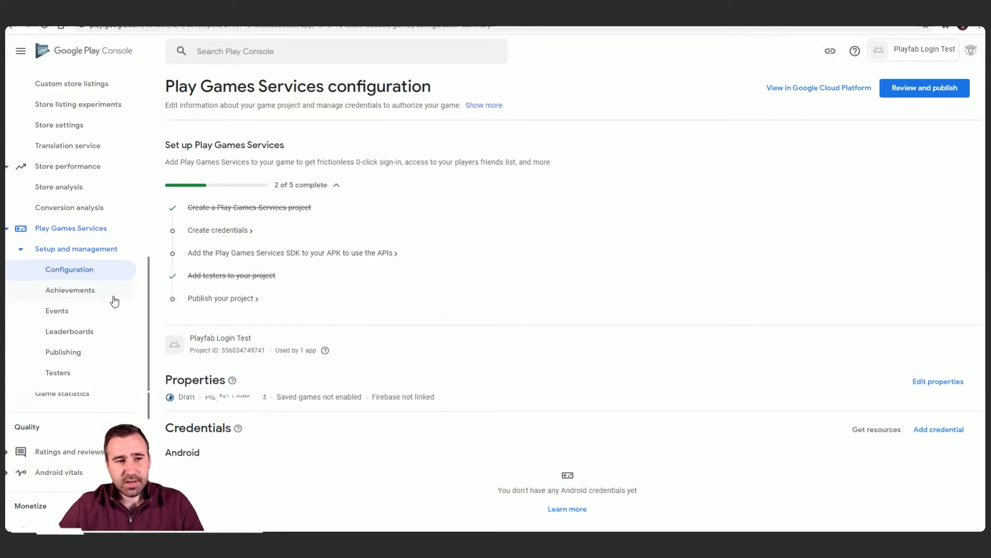
pyautogui.scroll(-1, 443, 338)
pyautogui.scroll(-3, 443, 339)
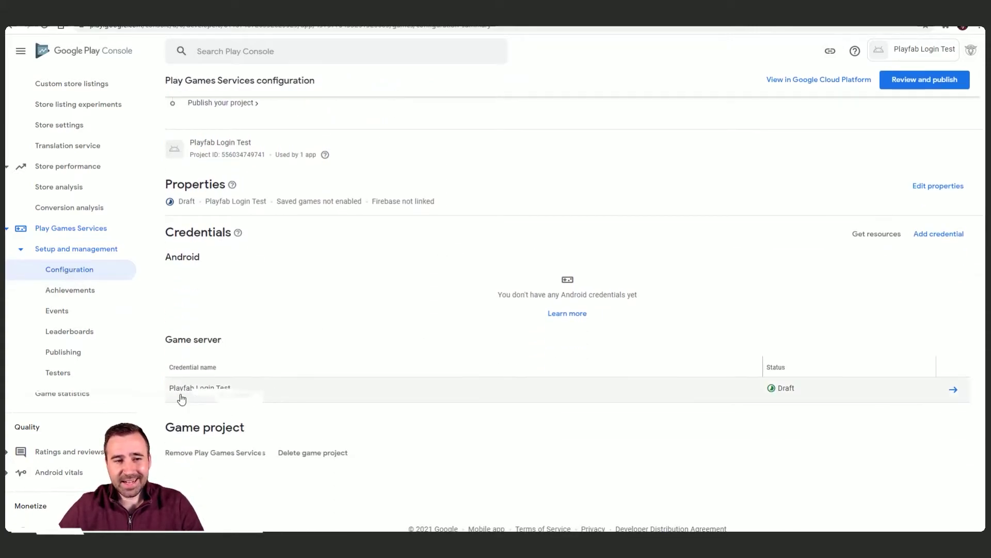
# Step: View the game server credential in Google Cloud, then start a new OAuth client ID
pyautogui.click(408, 397)
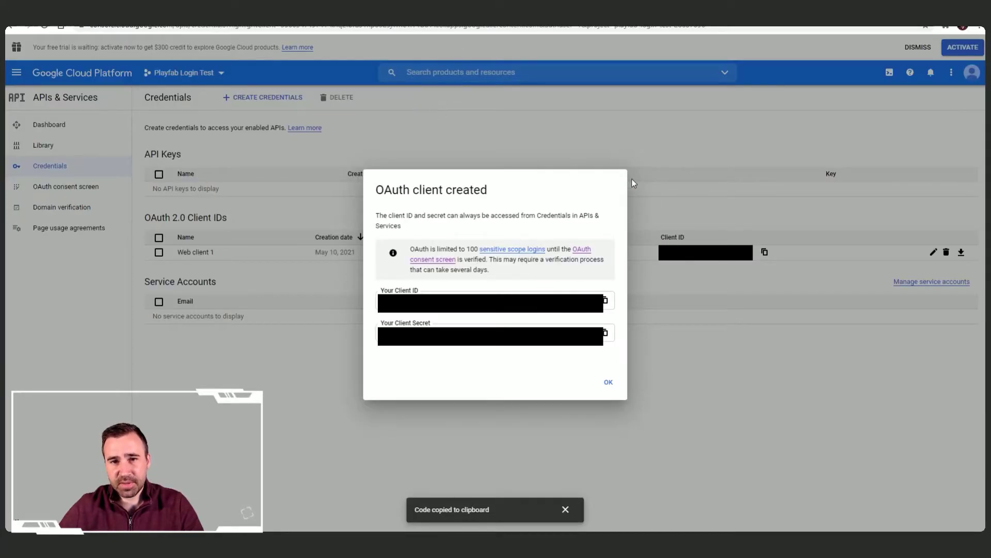
pyautogui.click(634, 137)
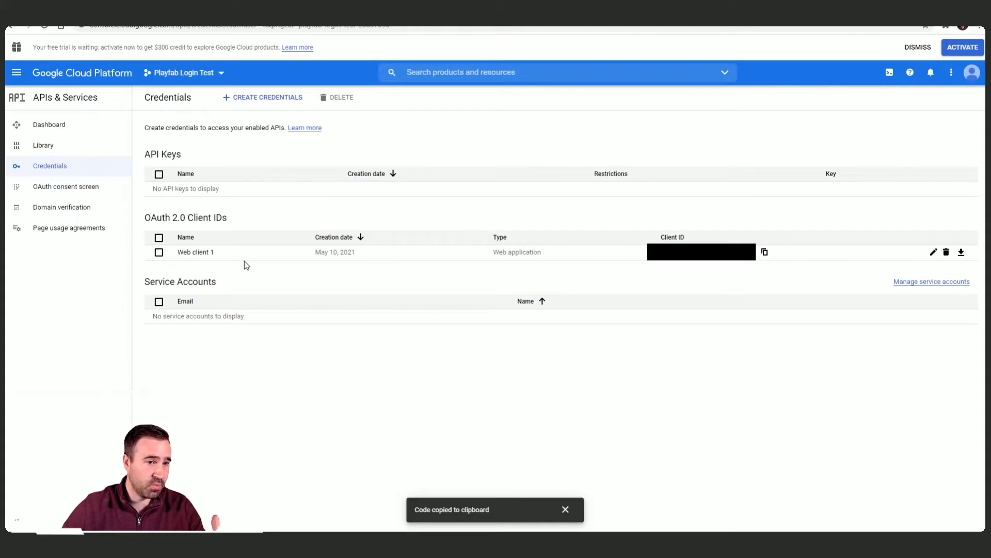
pyautogui.click(267, 97)
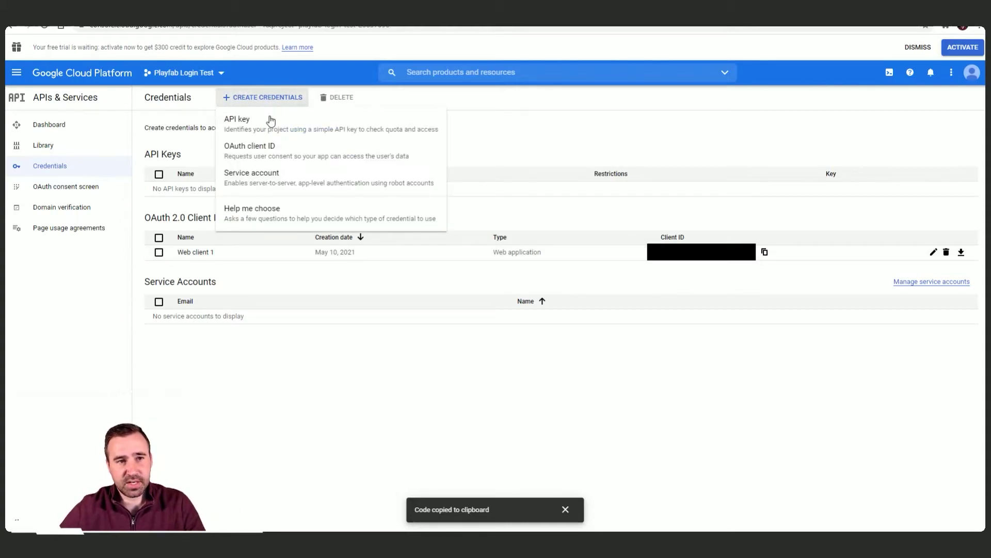
pyautogui.click(279, 154)
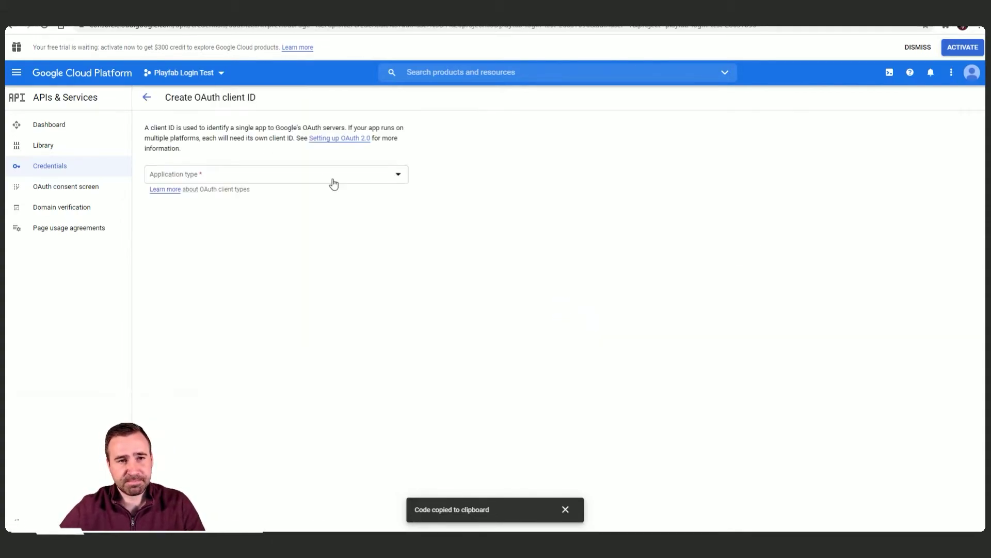
# Step: Choose Android as the application type for Android client 1 and prepare the package name
pyautogui.click(238, 176)
pyautogui.click(220, 199)
pyautogui.click(225, 215)
pyautogui.click(229, 269)
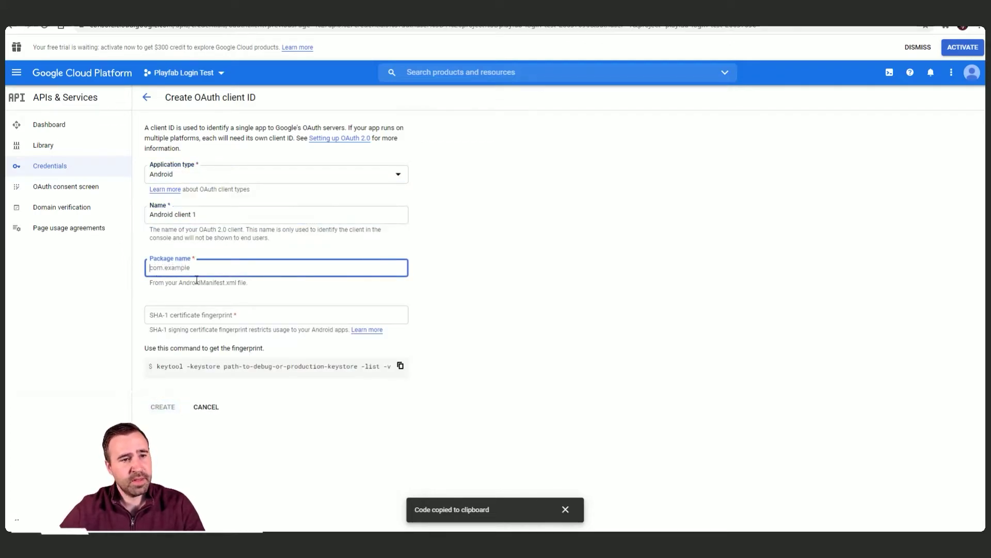
pyautogui.hotkey('ctrl', 'Tab')
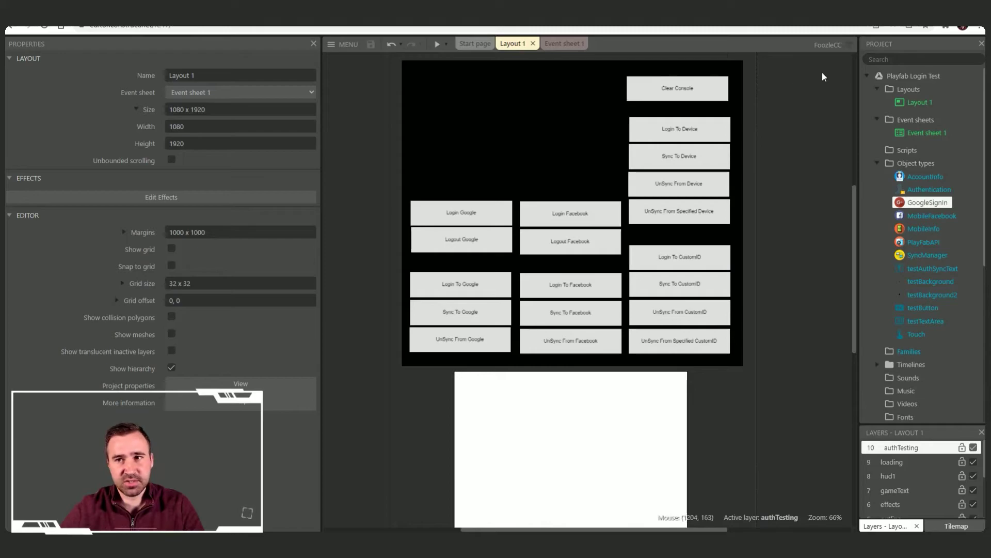
# Step: Copy the Construct 3 project ID io.foozle.playfablogintest and paste it as the package name
pyautogui.click(913, 76)
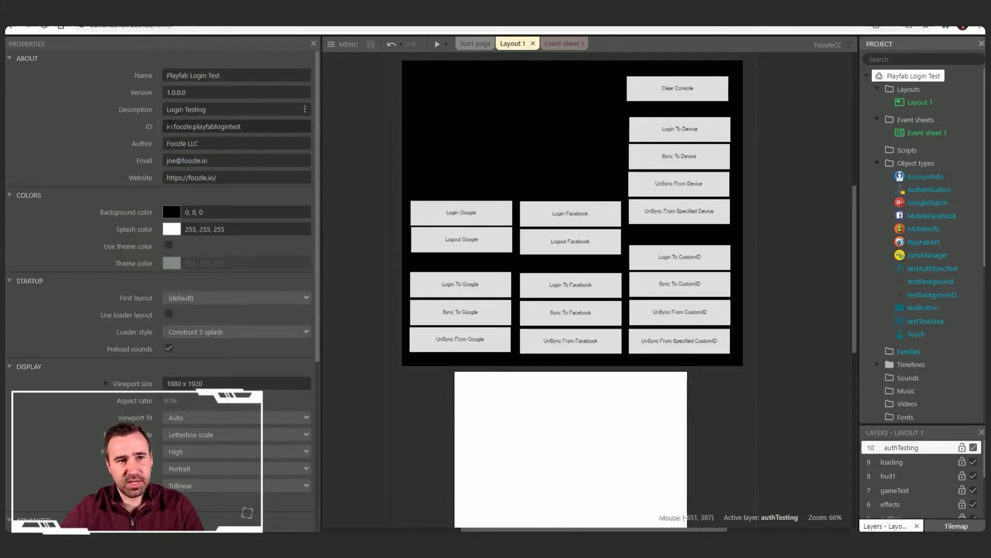
pyautogui.tripleClick(266, 124)
pyautogui.hotkey('ctrl', 'c')
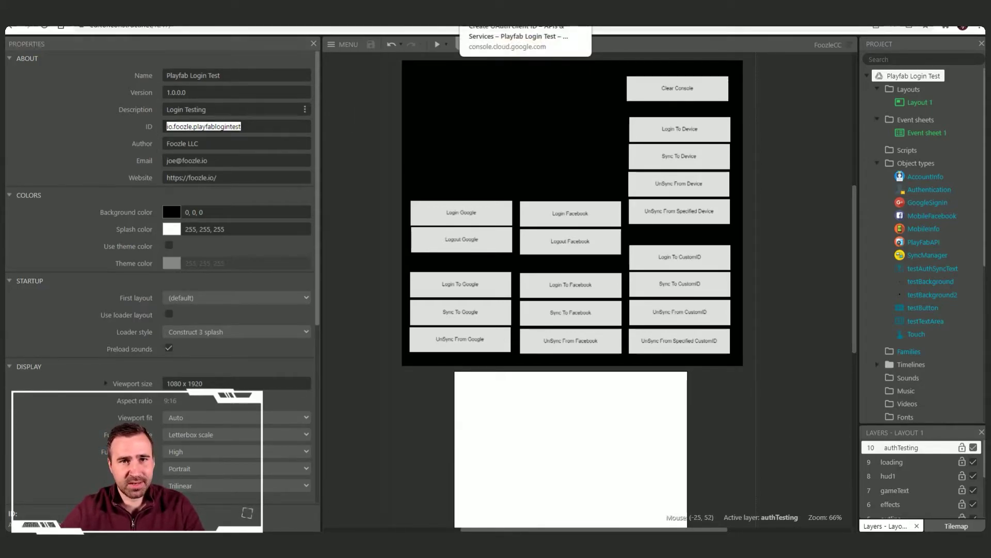
pyautogui.click(495, 15)
pyautogui.hotkey('ctrl', 'v')
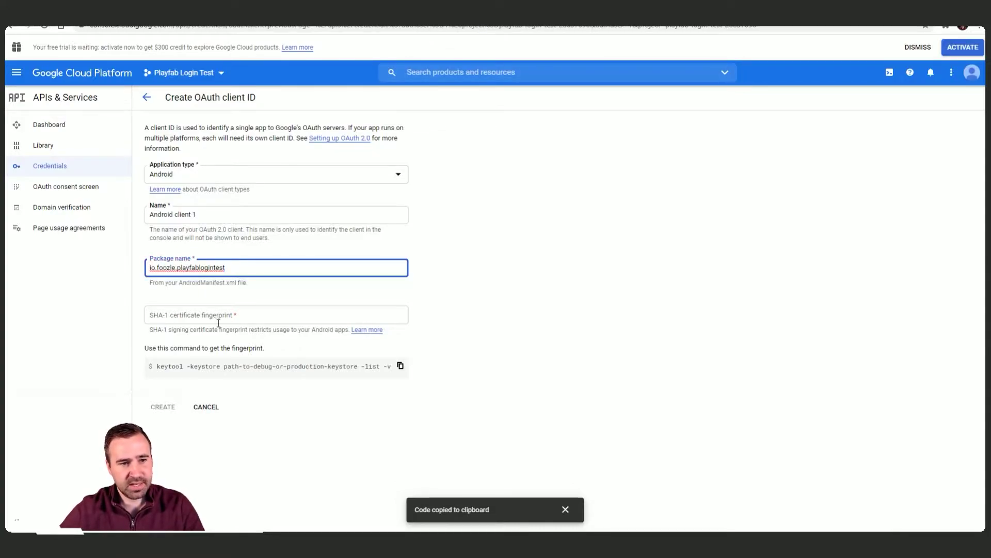
# Step: Paste the SHA-1 fingerprint from Notepad and create Android client 1
pyautogui.click(233, 315)
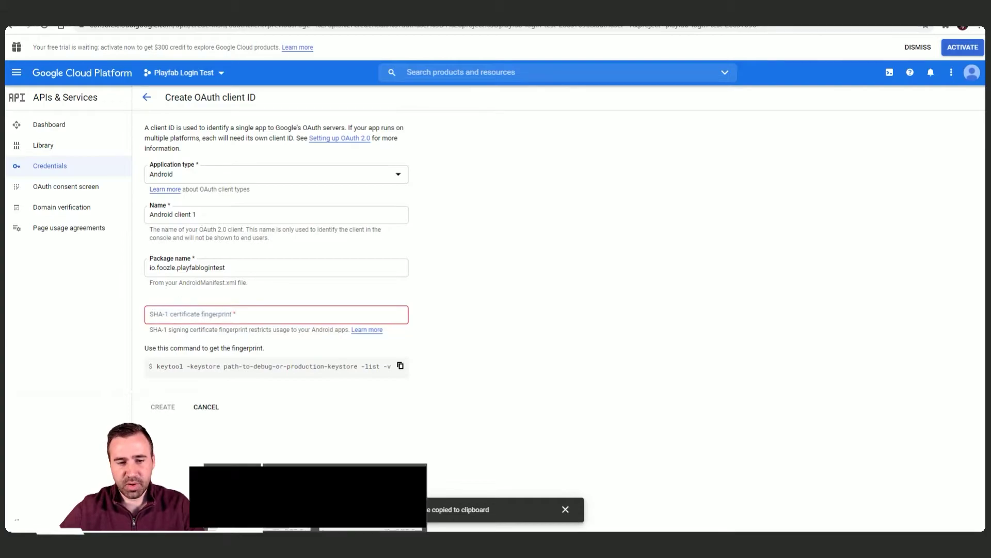
pyautogui.click(356, 512)
pyautogui.press('Home')
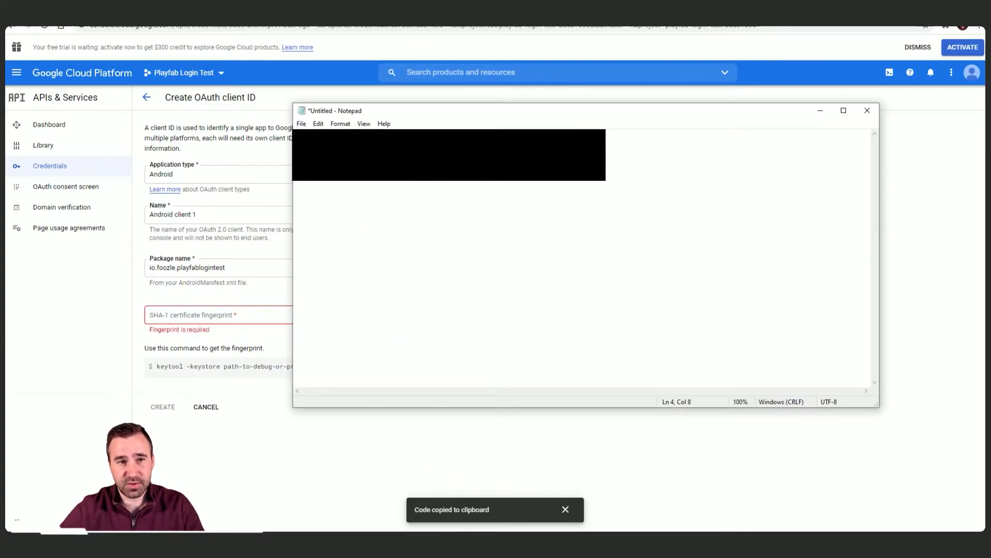
pyautogui.click(222, 315)
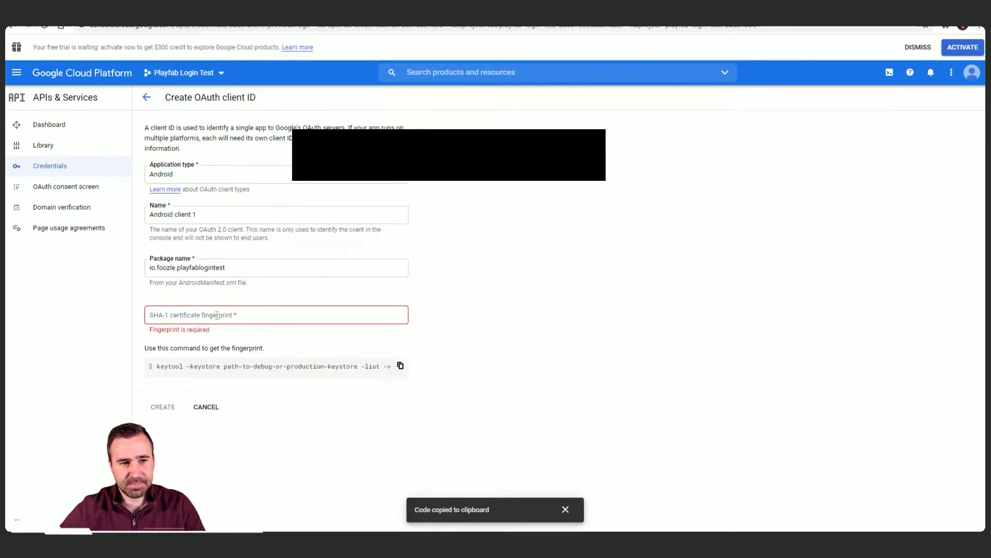
pyautogui.hotkey('ctrl', 'v')
pyautogui.click(163, 407)
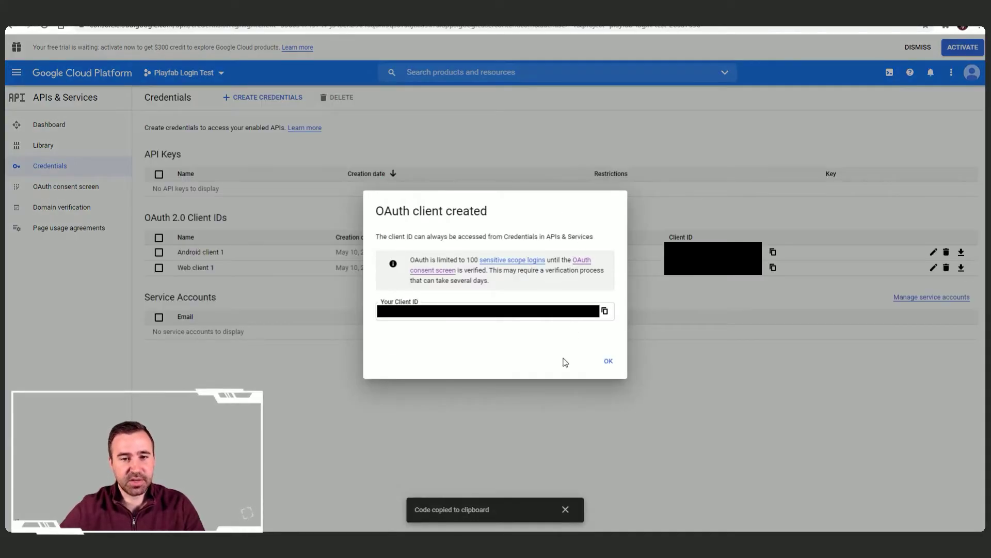
pyautogui.click(608, 361)
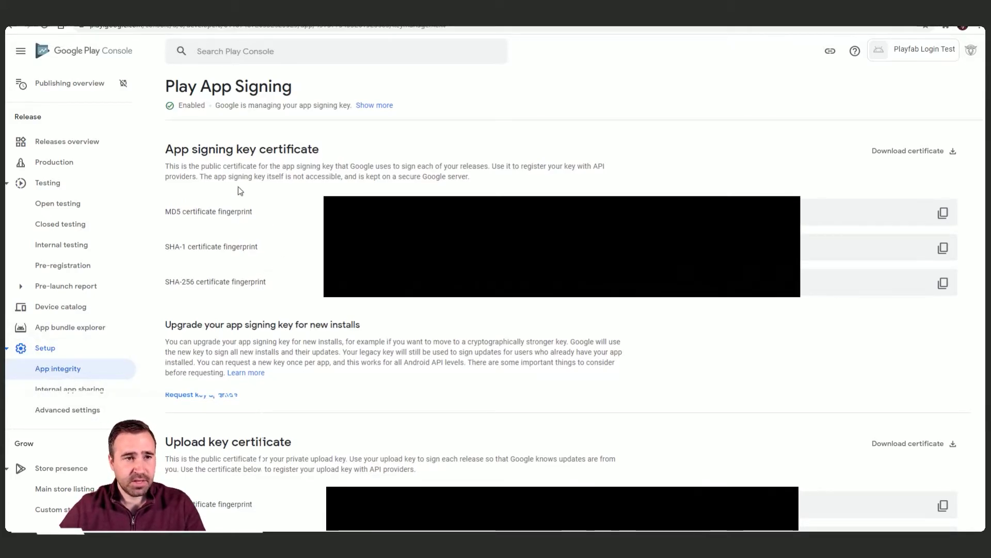
# Step: Scroll the Play App Signing page to review the app signing key certificate fingerprints
pyautogui.scroll(-2, 329, 406)
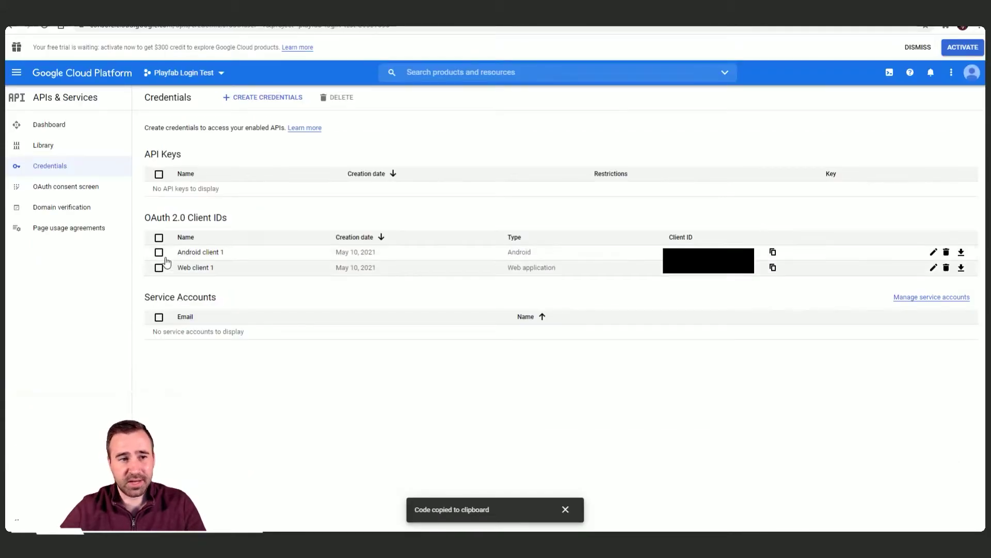
# Step: Begin a second Android-type OAuth client ID, filling its package name and SHA-1 fields
pyautogui.click(277, 99)
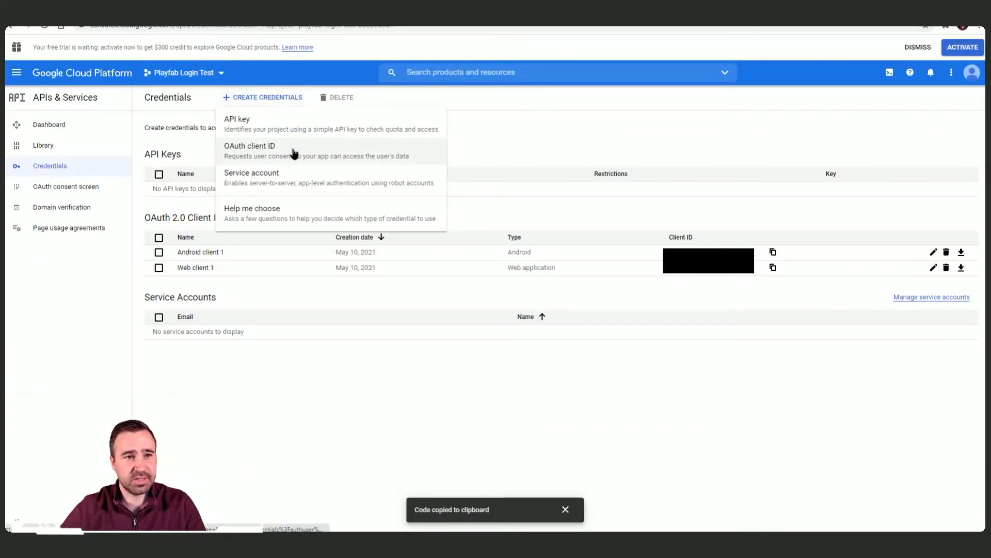
pyautogui.click(295, 149)
pyautogui.click(371, 177)
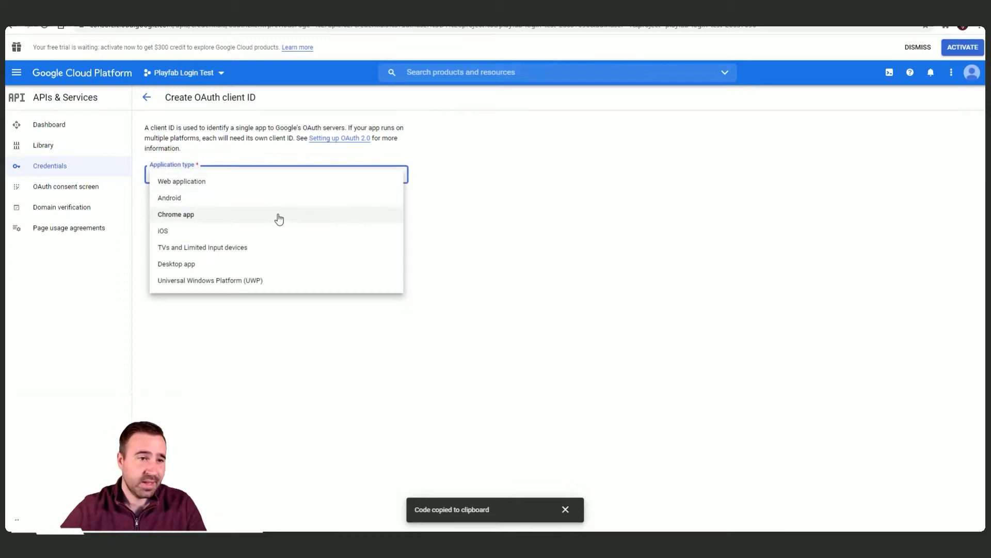
pyautogui.click(274, 200)
pyautogui.click(218, 262)
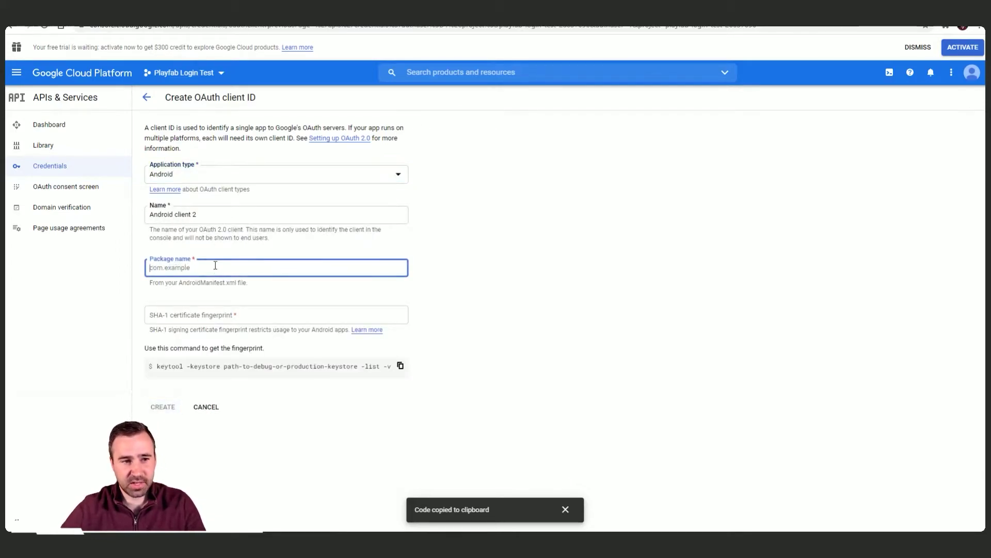
pyautogui.click(216, 316)
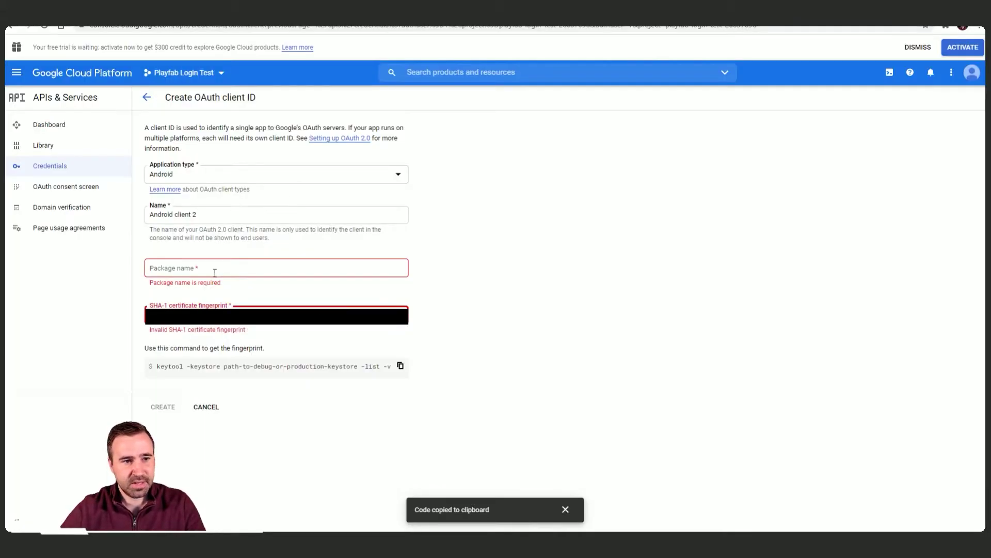
# Step: Paste io.foozle.playfablogintest as the package name for Android client 2
pyautogui.click(214, 273)
pyautogui.hotkey('ctrl', 'v')
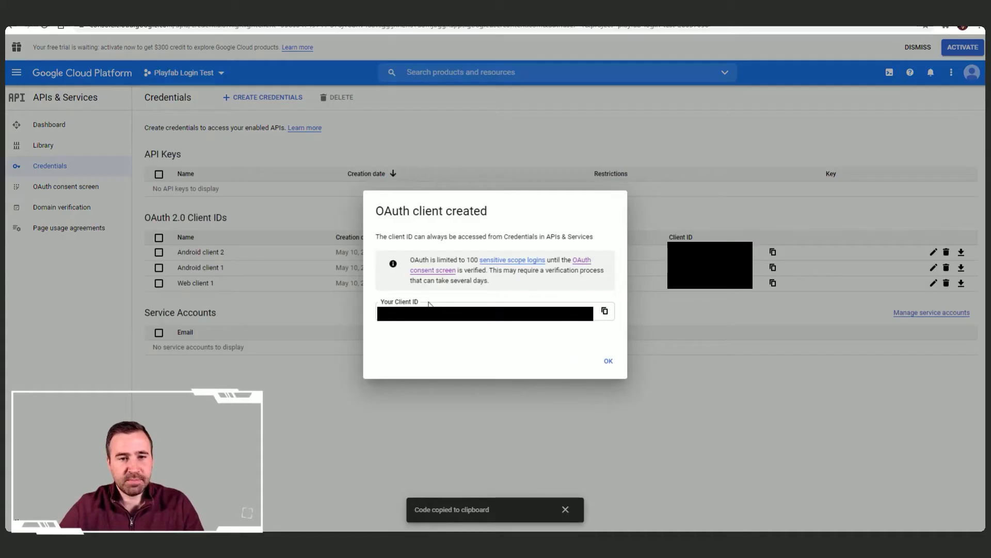
# Step: Dismiss the OAuth client created notice and return to Play Console's app signing fingerprints
pyautogui.click(608, 361)
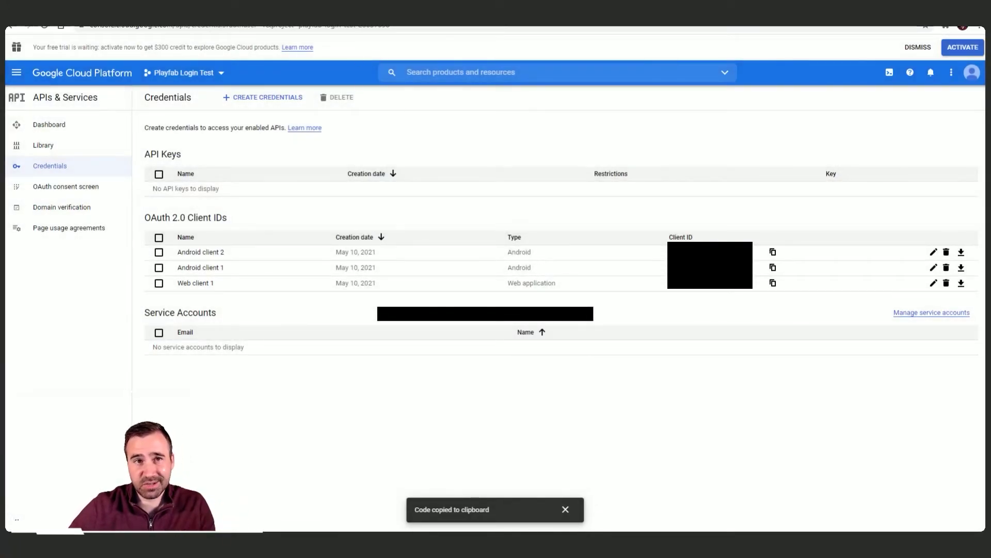
pyautogui.click(414, 16)
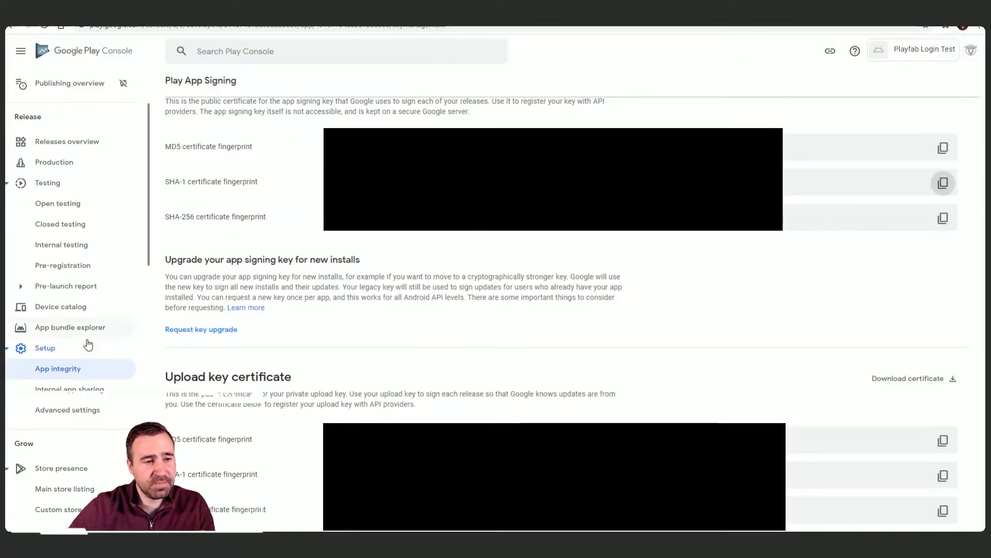
pyautogui.scroll(-2, 79, 371)
pyautogui.scroll(2, 78, 361)
# Step: Go to the Play Games Services Configuration page
pyautogui.scroll(-5, 70, 338)
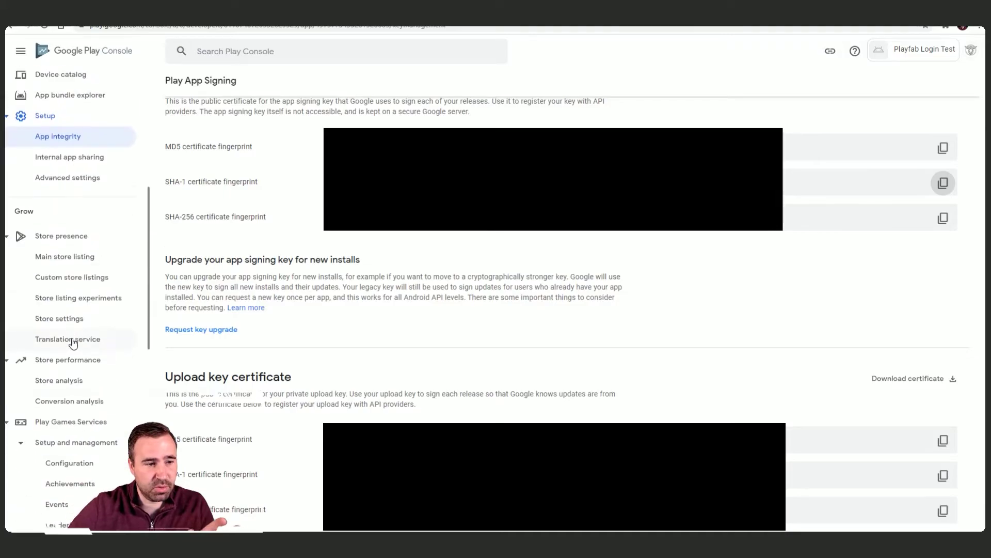
pyautogui.click(72, 463)
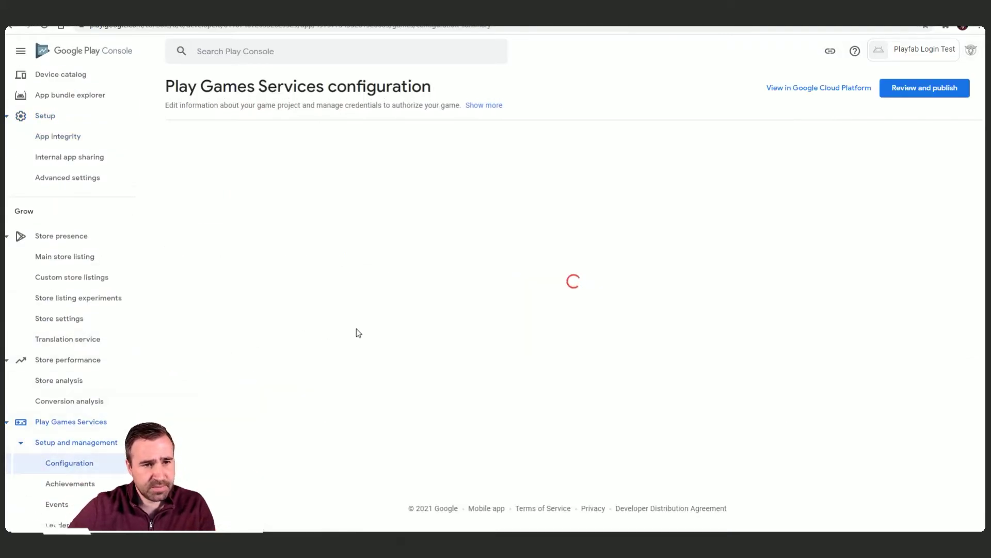
pyautogui.scroll(-4, 399, 356)
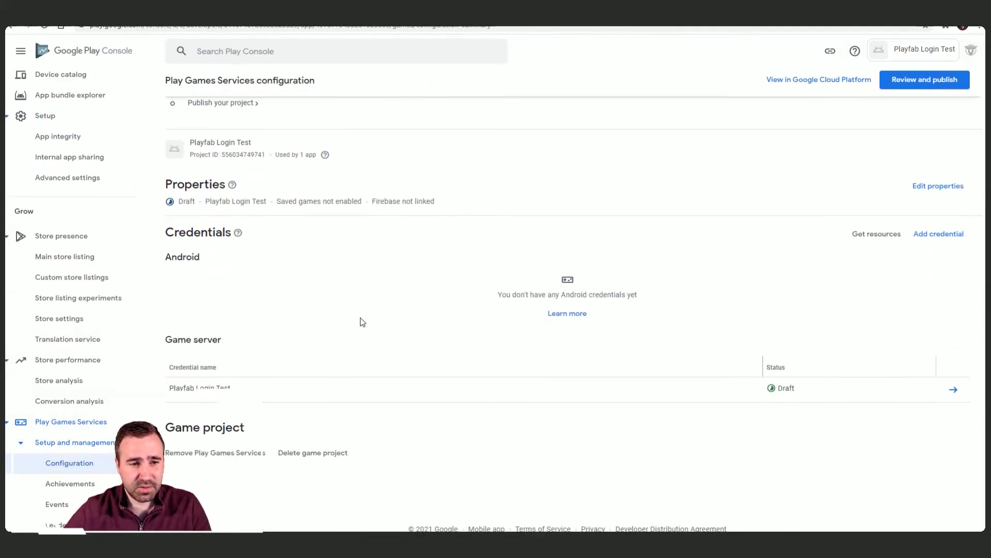
# Step: Add and save an Android credential using the Android OAuth client, then return to Configuration
pyautogui.click(949, 236)
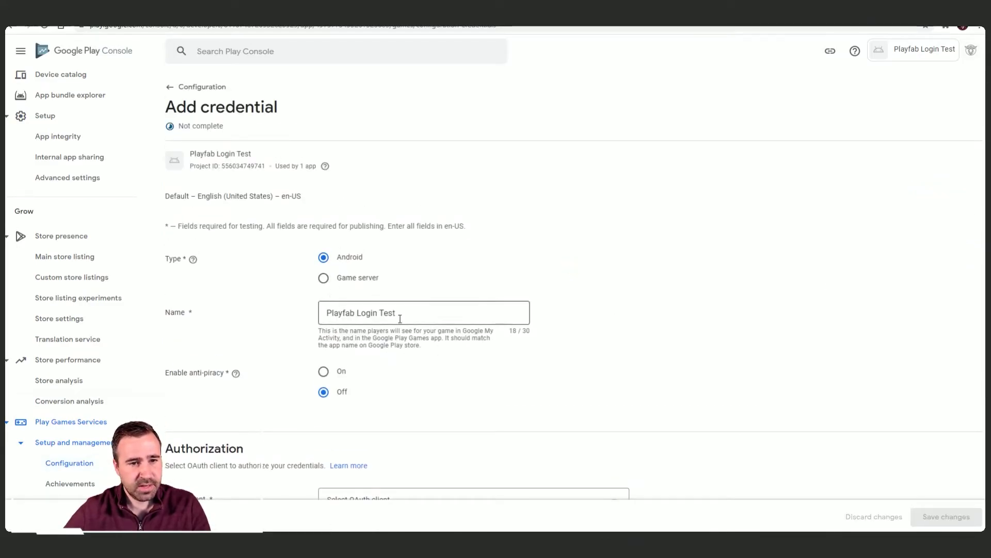
pyautogui.scroll(-4, 349, 315)
pyautogui.click(349, 314)
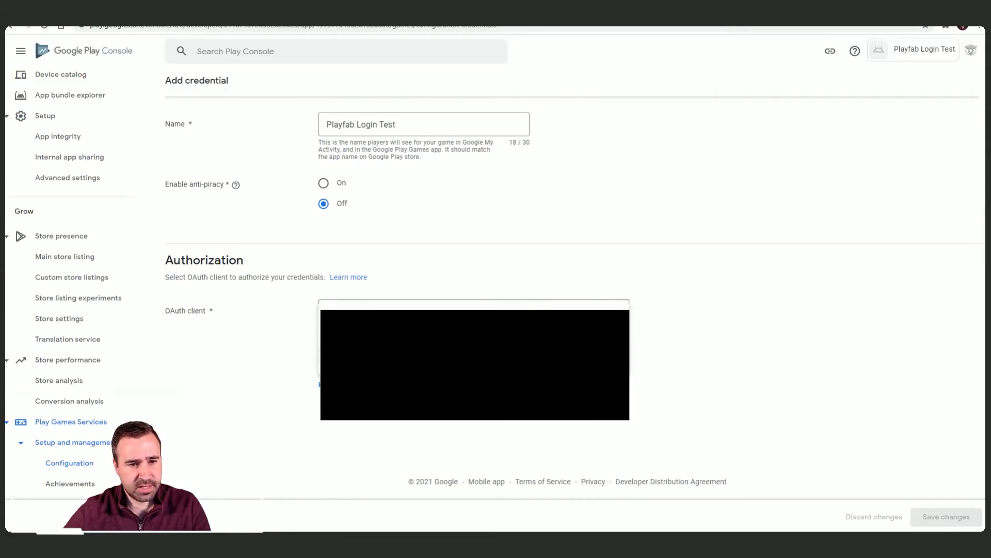
pyautogui.click(361, 335)
pyautogui.click(946, 517)
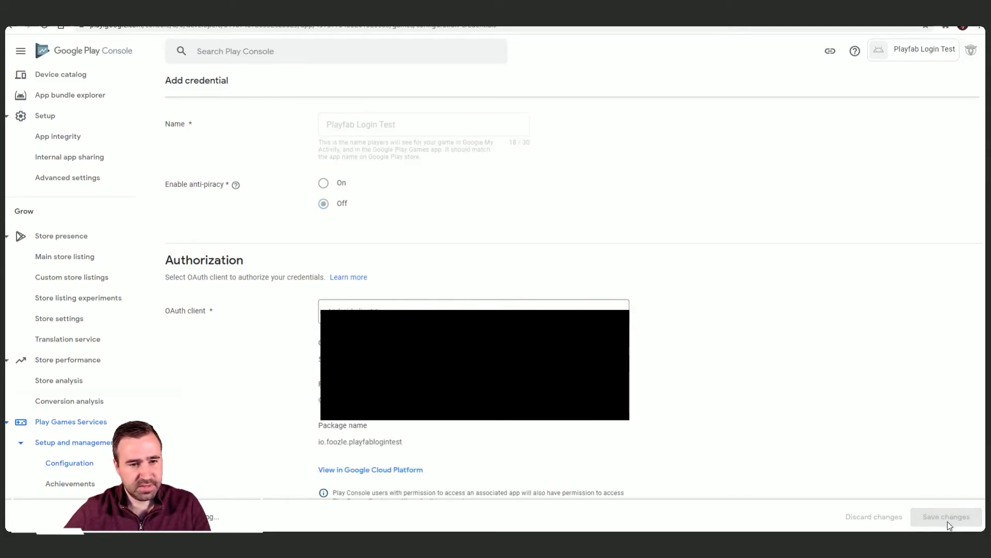
pyautogui.scroll(-5, 280, 308)
pyautogui.scroll(-2, 281, 308)
pyautogui.scroll(3, 281, 308)
pyautogui.scroll(4, 249, 288)
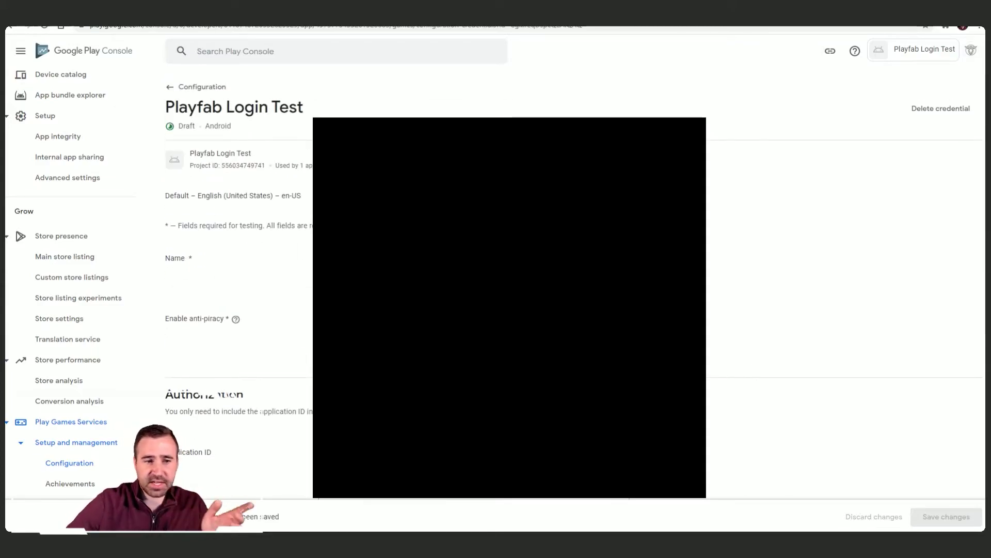
pyautogui.click(85, 462)
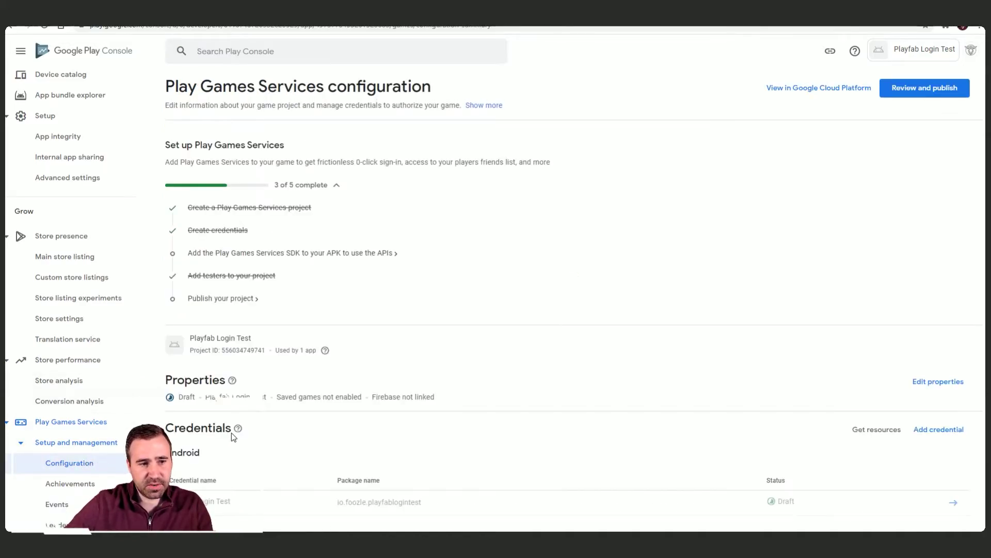
# Step: Check that the Android and Game server credentials for Playfab Login Test are listed in Draft
pyautogui.scroll(-3, 276, 381)
pyautogui.scroll(1, 233, 321)
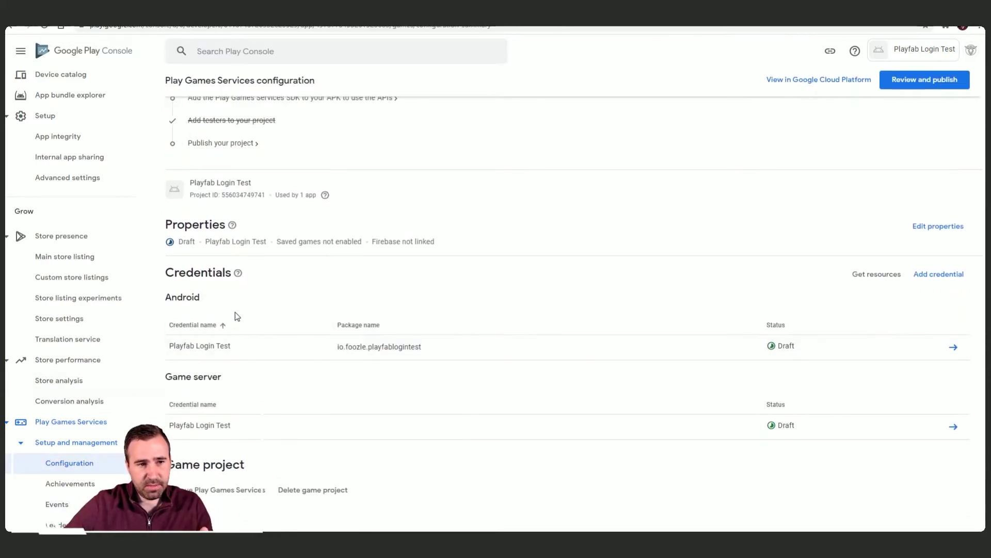
pyautogui.scroll(1, 453, 352)
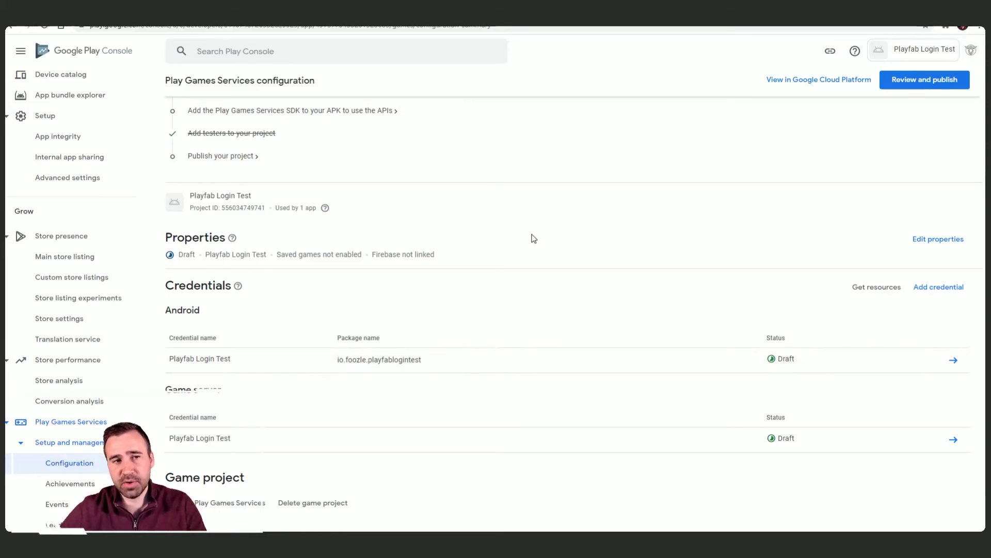
pyautogui.scroll(3, 568, 248)
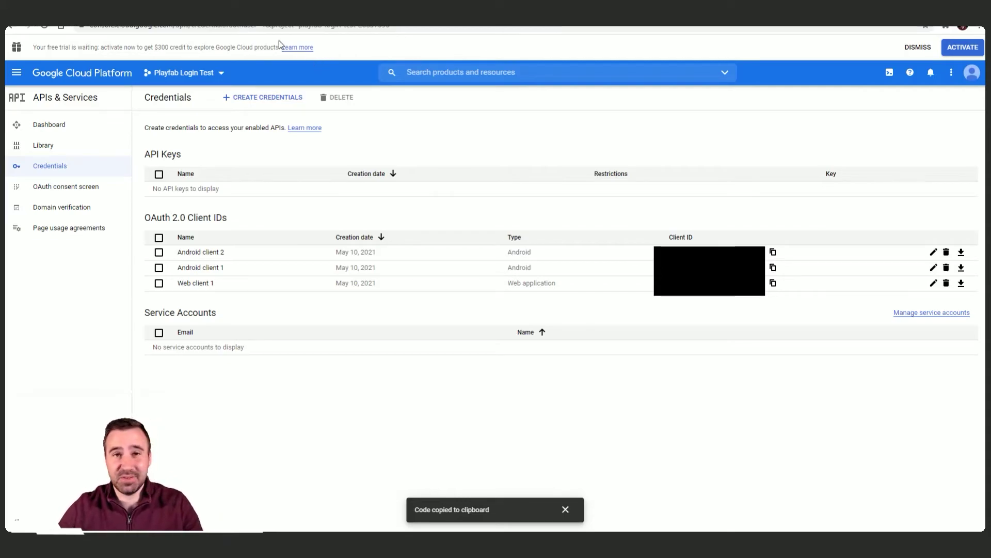
# Step: Open the Google platform add-on from PlayFab's Add-ons page for Playfab Login Test
pyautogui.hotkey('ctrl', 'Tab')
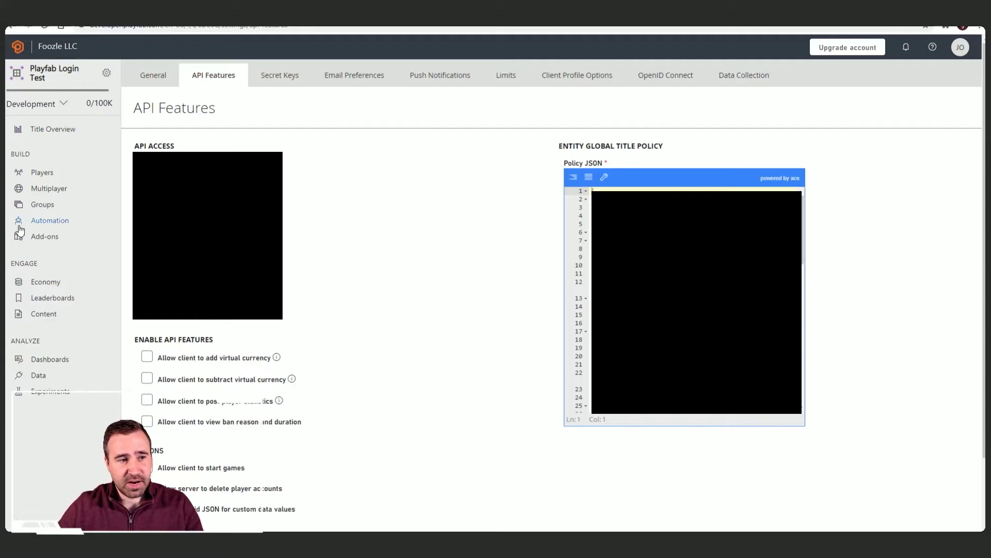
pyautogui.click(48, 237)
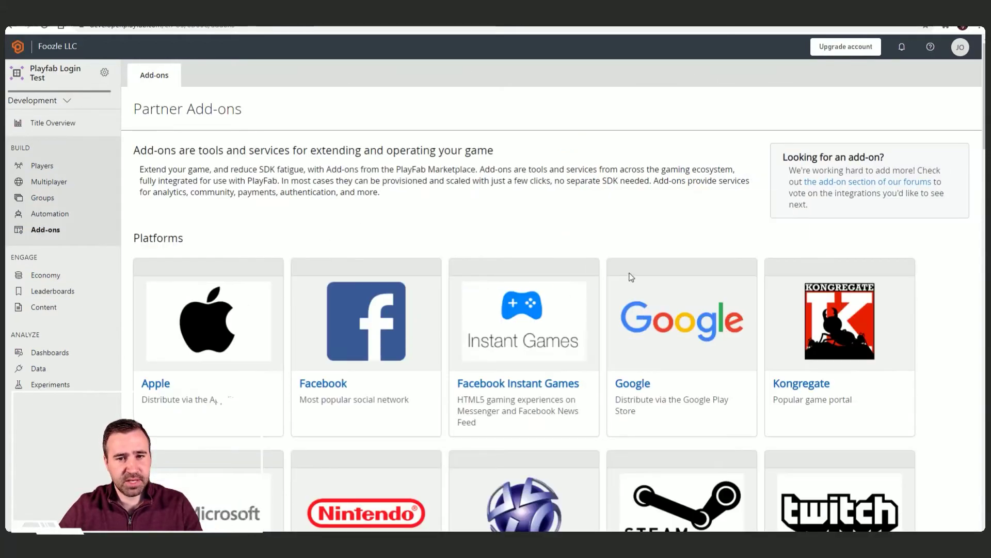
pyautogui.scroll(-2, 613, 277)
pyautogui.click(634, 308)
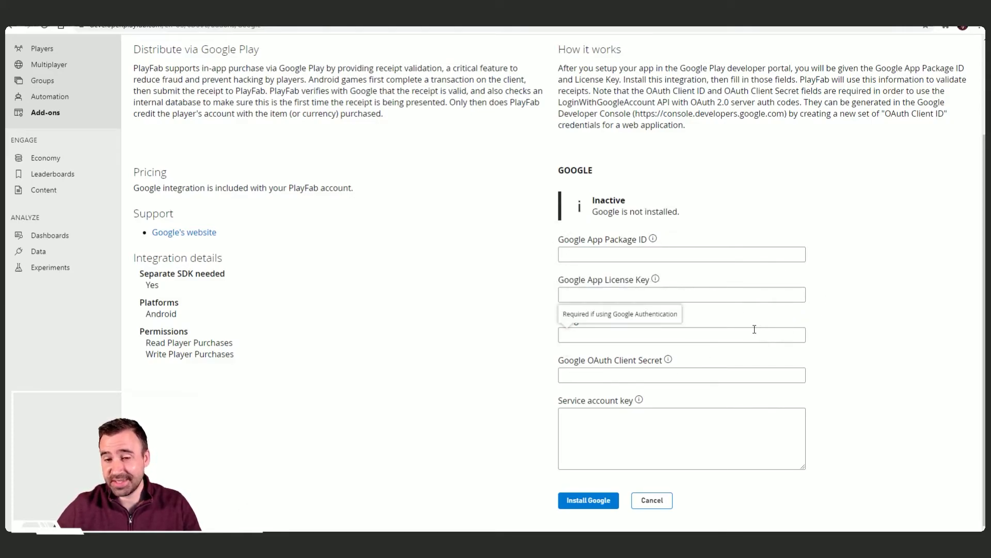
pyautogui.moveTo(652, 321)
pyautogui.moveTo(666, 368)
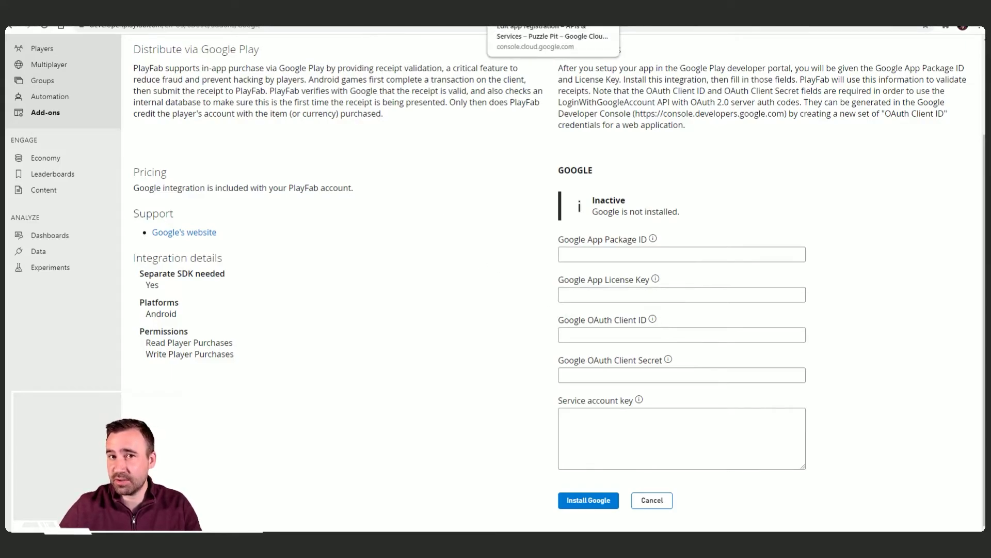
# Step: Copy Web client 1's OAuth client ID from Google Cloud into the PlayFab Google form
pyautogui.click(503, 18)
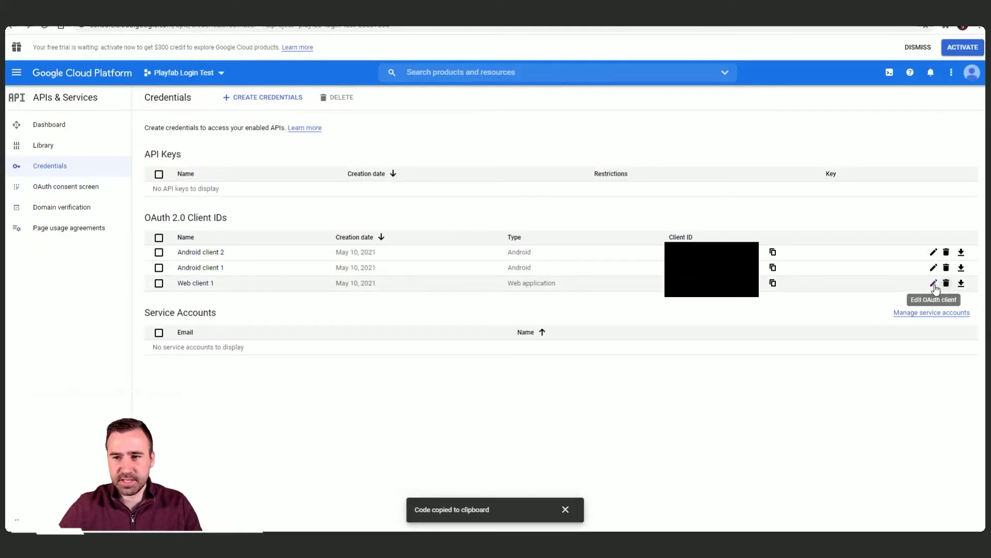
pyautogui.click(933, 283)
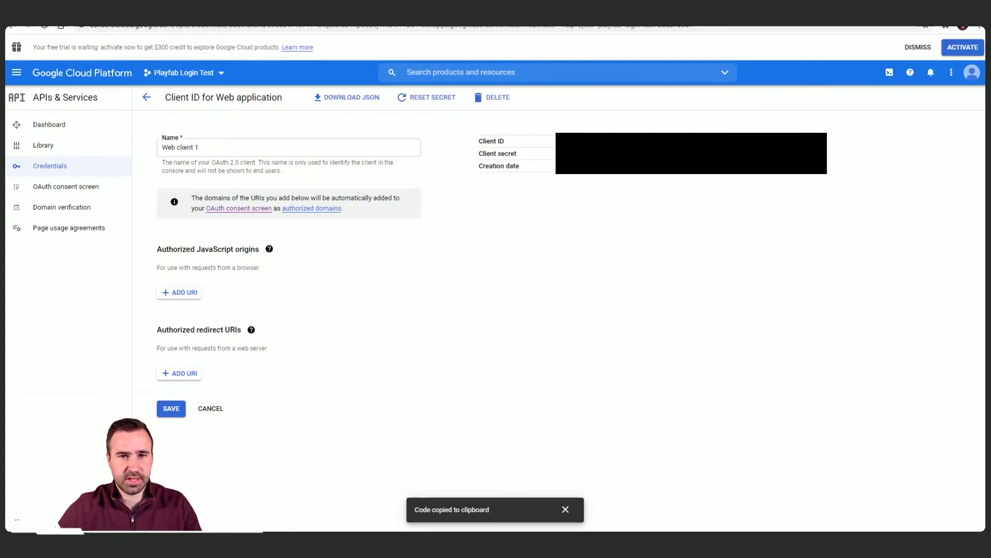
pyautogui.moveTo(818, 131); pyautogui.dragTo(645, 166)
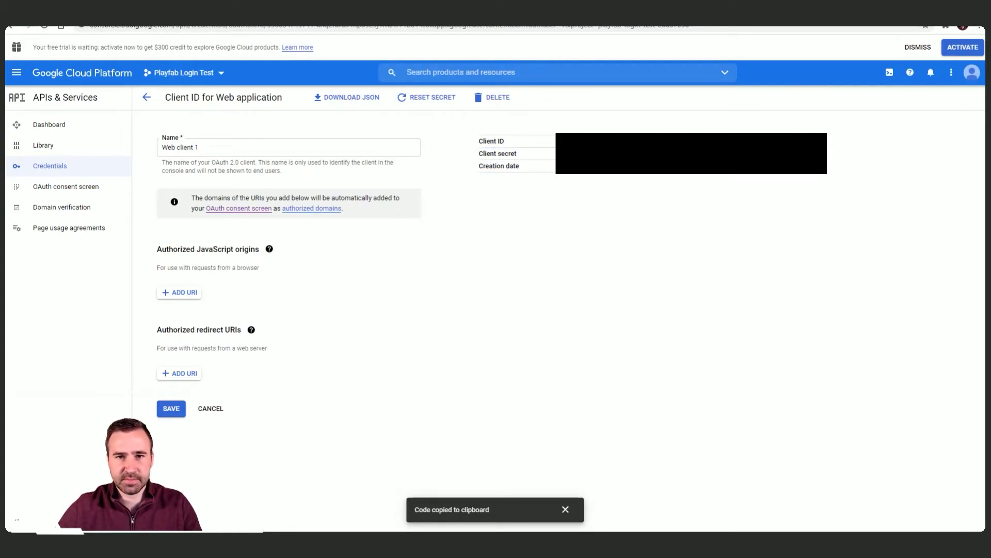
pyautogui.moveTo(562, 154)
pyautogui.mouseDown()
pyautogui.moveTo(495, 166)
pyautogui.moveTo(563, 154)
pyautogui.mouseUp()
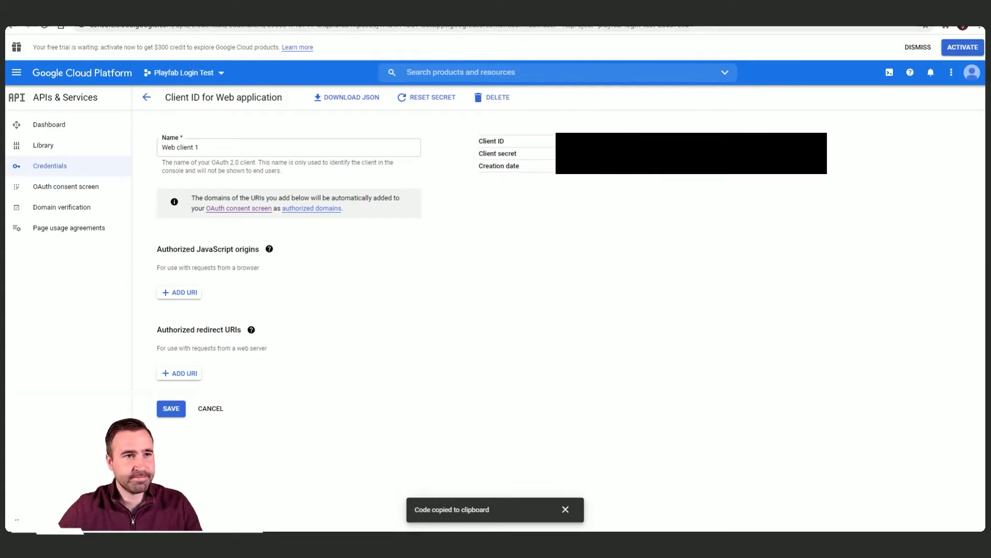
pyautogui.hotkey('alt', 'Tab')
pyautogui.moveTo(680, 319)
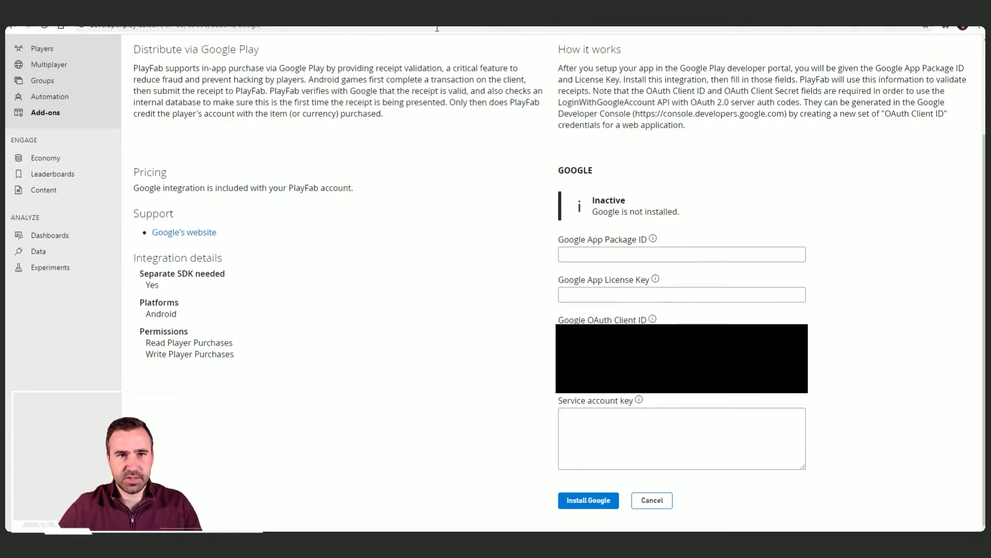
# Step: Paste Web client 1's client secret into PlayFab and install the Google add-on
pyautogui.hotkey('alt', 'Tab')
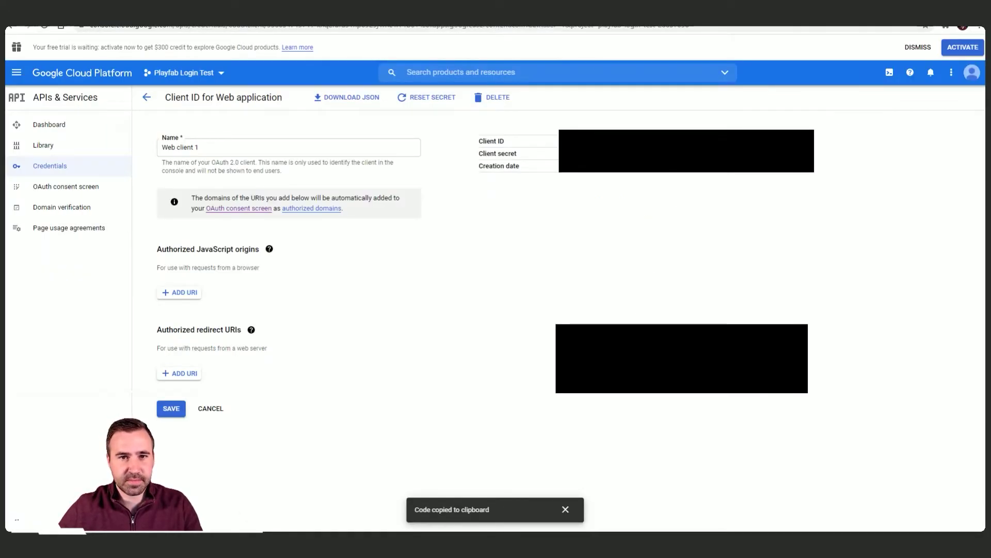
pyautogui.hotkey('alt', 'Tab')
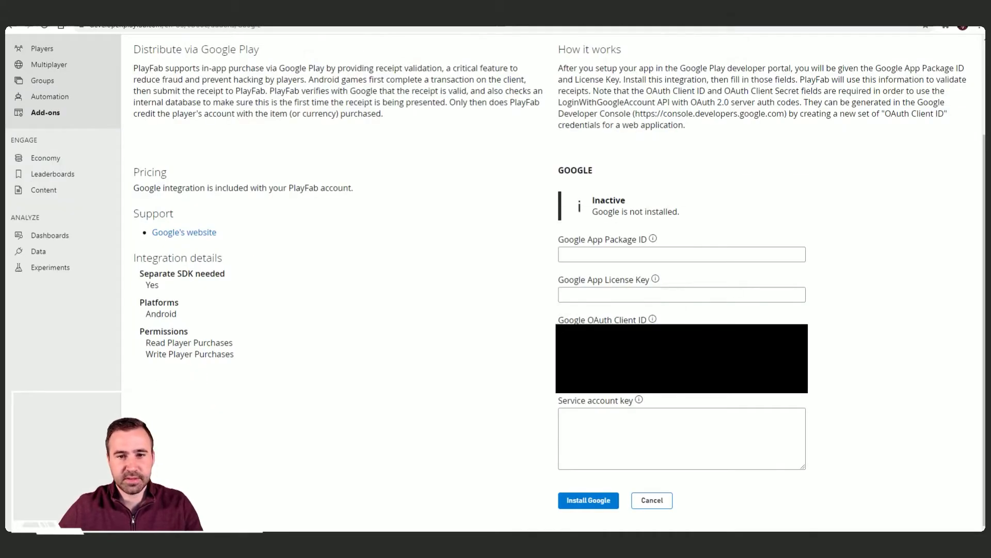
pyautogui.hotkey('ctrl', 'v')
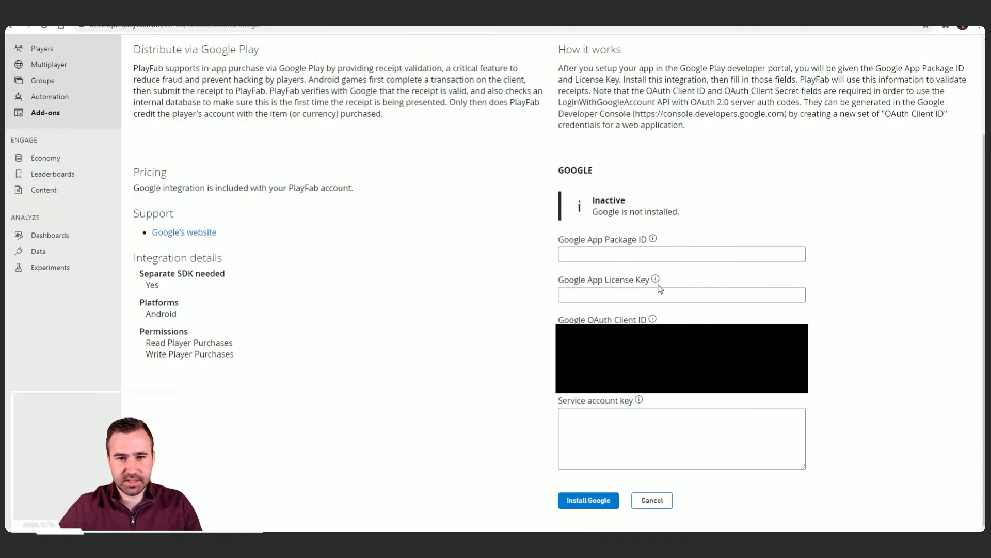
pyautogui.moveTo(654, 240)
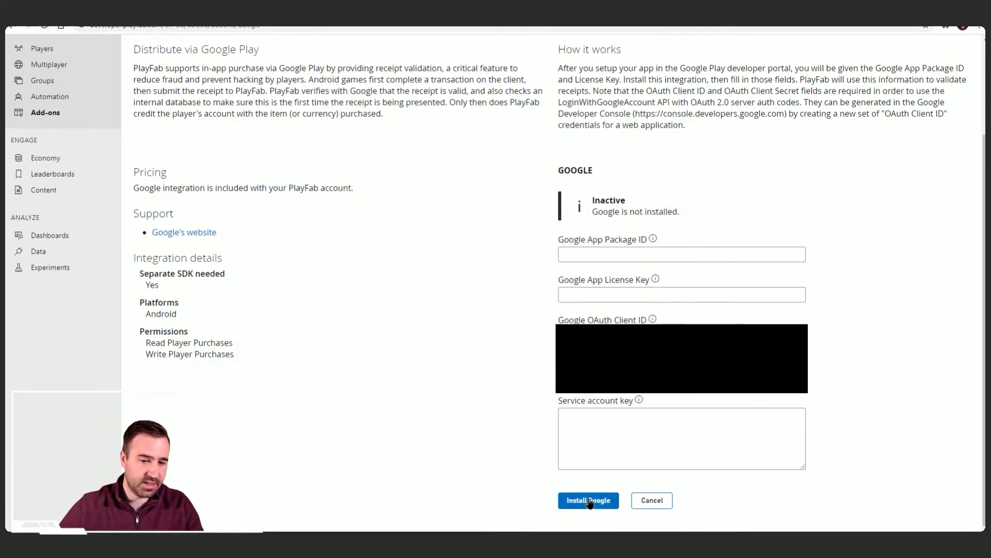
pyautogui.click(560, 498)
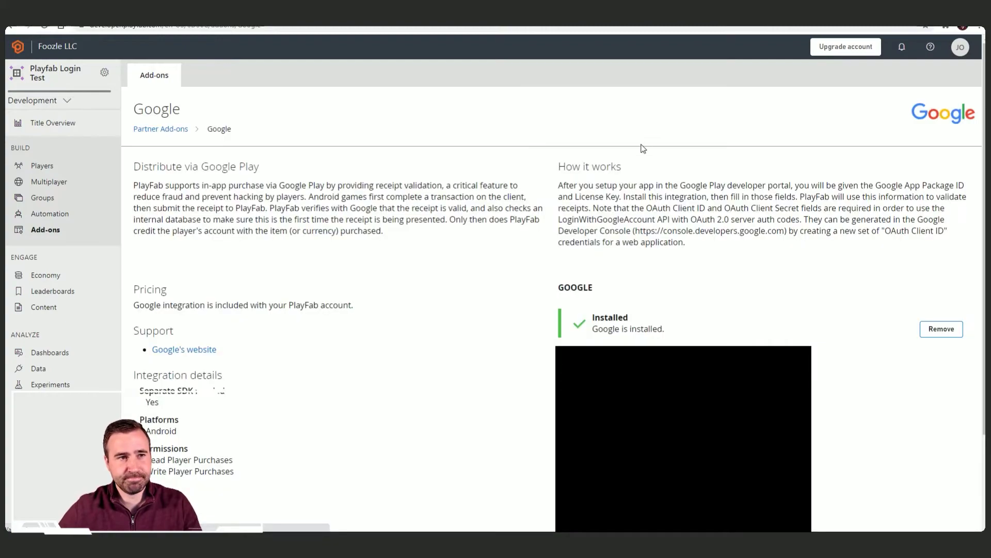
# Step: Scroll to confirm the PlayFab Google add-on shows as Installed
pyautogui.scroll(-1, 793, 216)
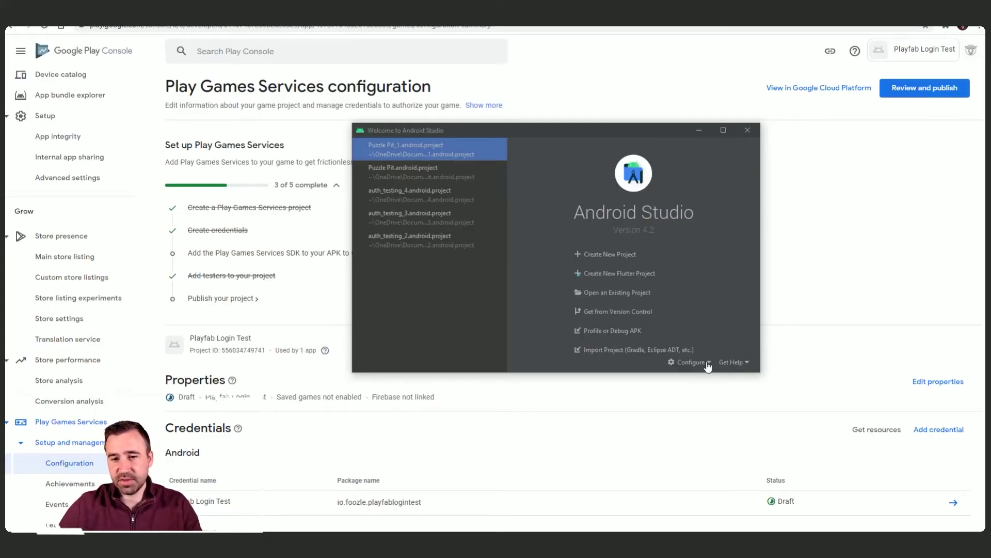
# Step: Launch the Pixel 4 API 30 emulator from Android Studio's AVD Manager
pyautogui.click(710, 363)
pyautogui.click(718, 387)
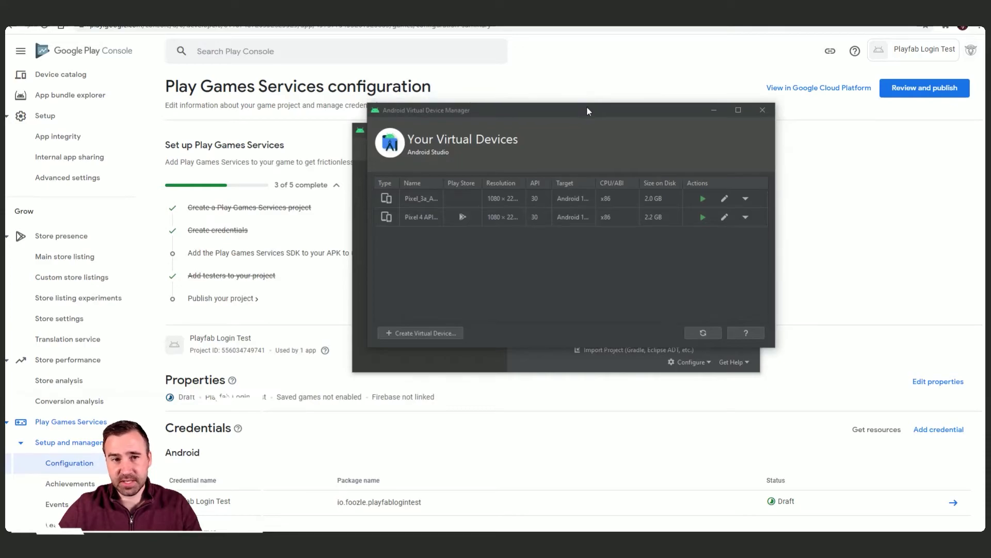
pyautogui.moveTo(591, 103); pyautogui.dragTo(578, 114)
pyautogui.moveTo(765, 256); pyautogui.dragTo(835, 256)
pyautogui.moveTo(565, 118); pyautogui.dragTo(475, 130)
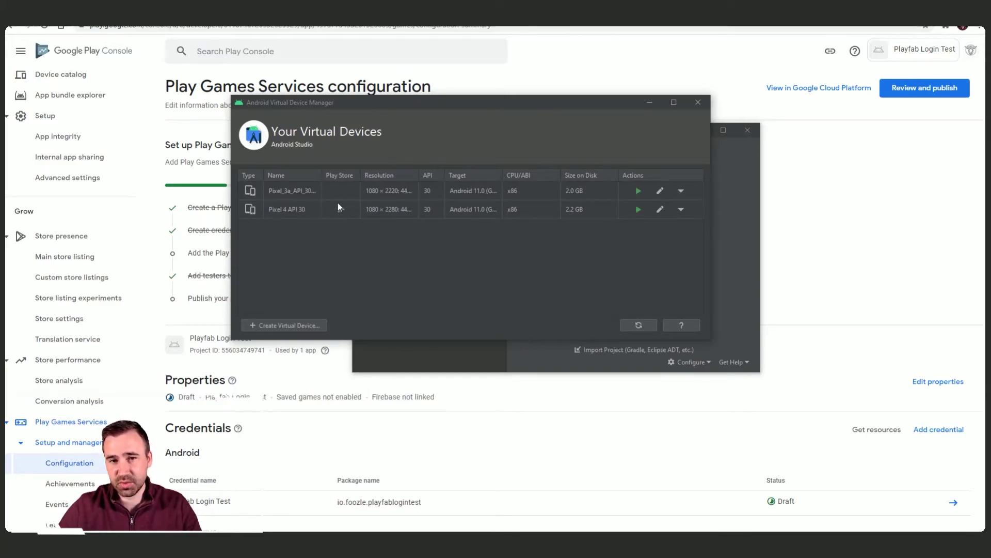
pyautogui.click(638, 210)
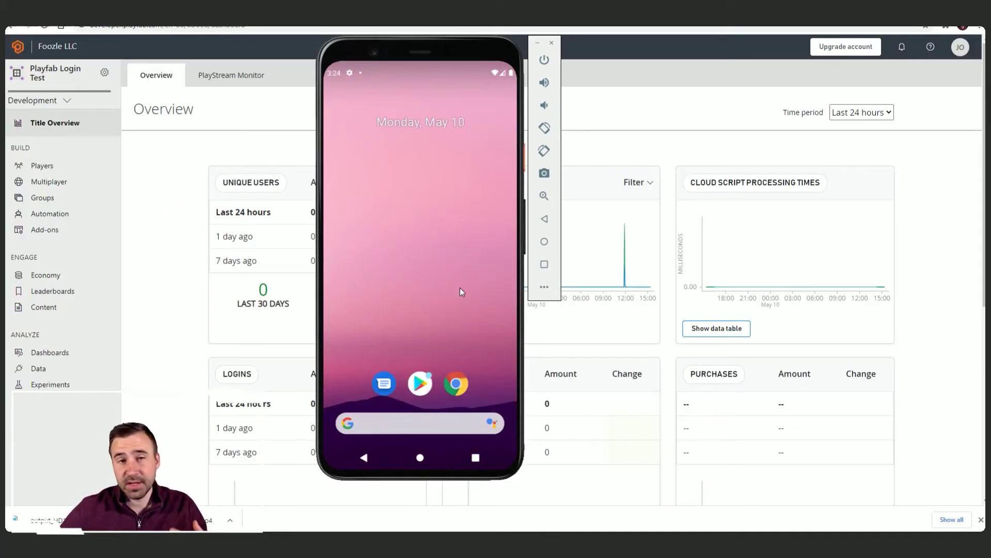
# Step: Sign the Play Store into the test Google account and dismiss the Play Points announcement
pyautogui.click(420, 384)
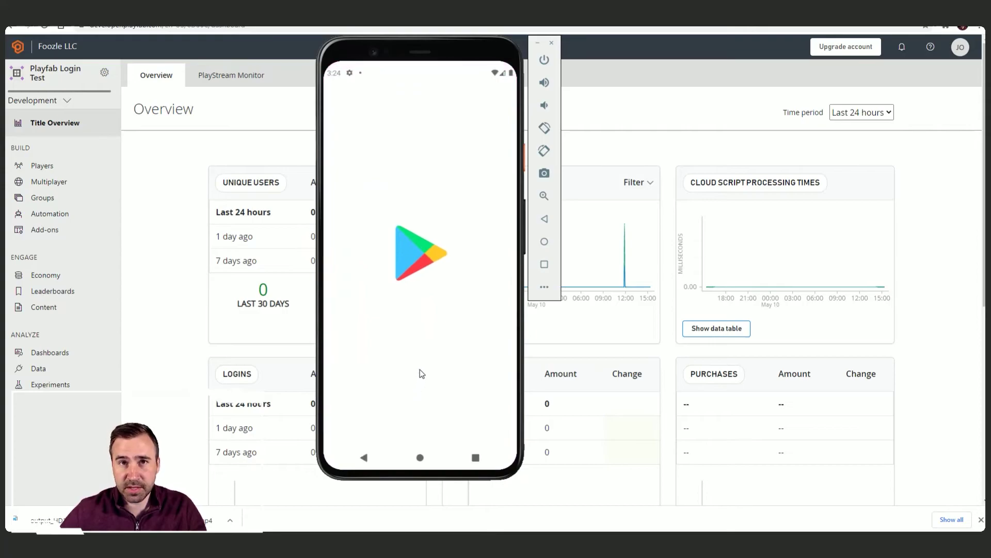
pyautogui.click(424, 345)
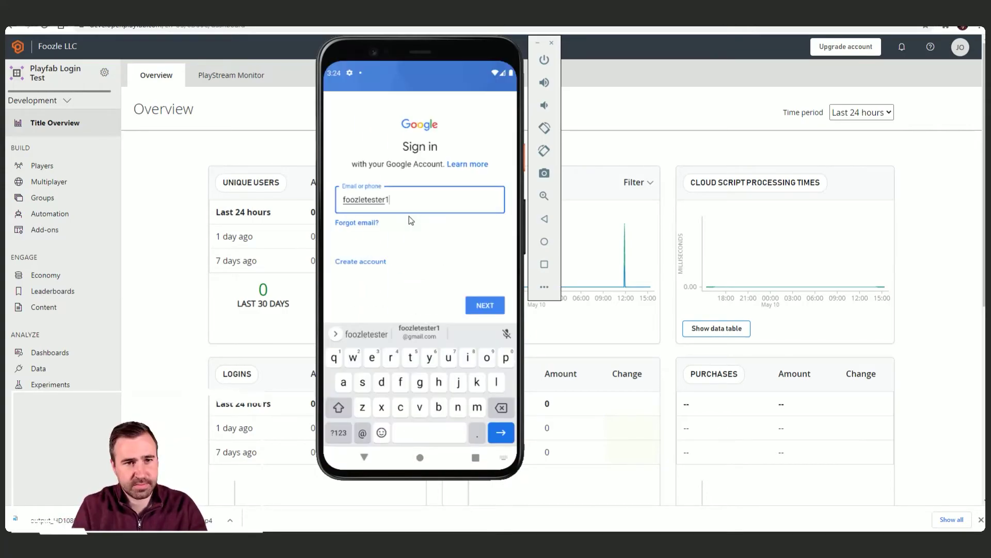
pyautogui.write('@gmail.com')
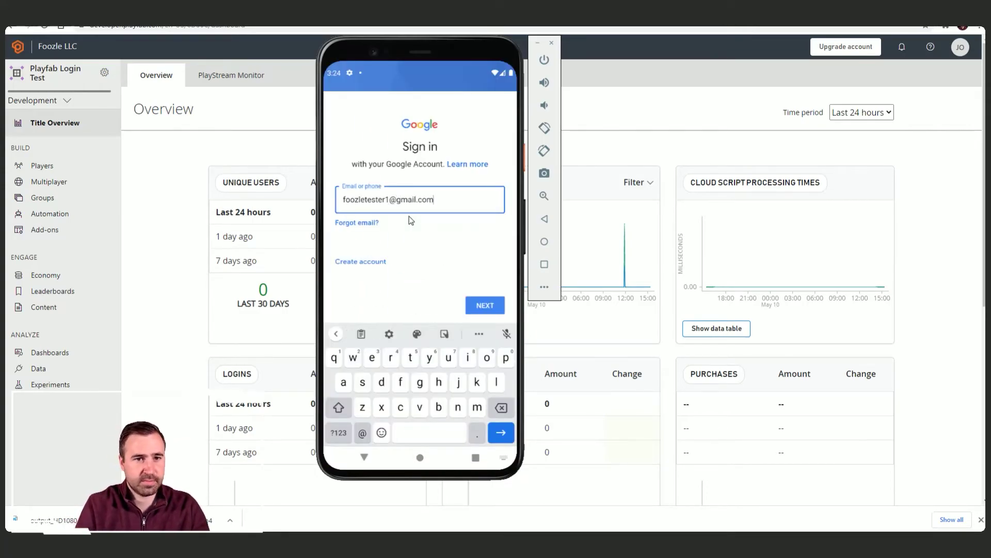
pyautogui.press('Return')
pyautogui.hotkey('ctrl', 'v')
pyautogui.press('Return')
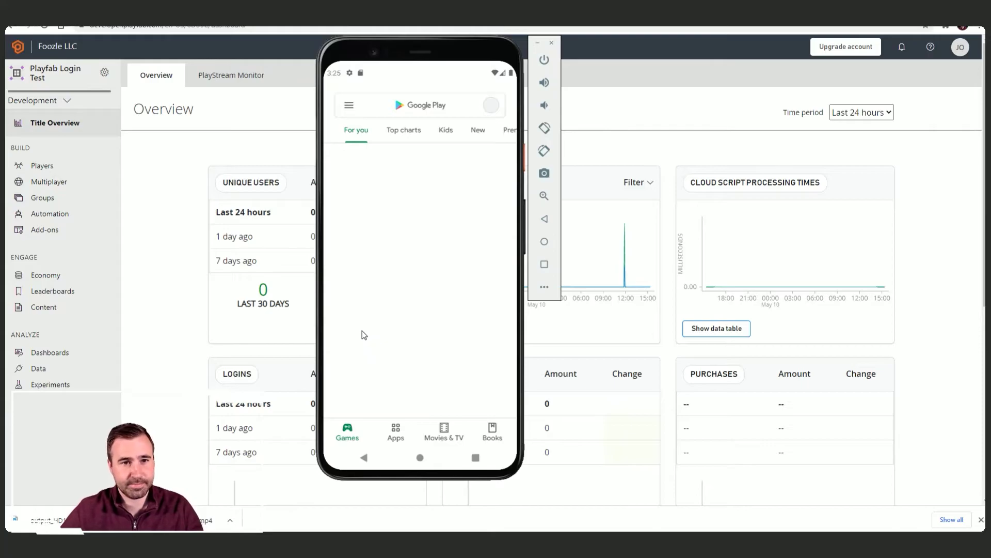
pyautogui.click(482, 145)
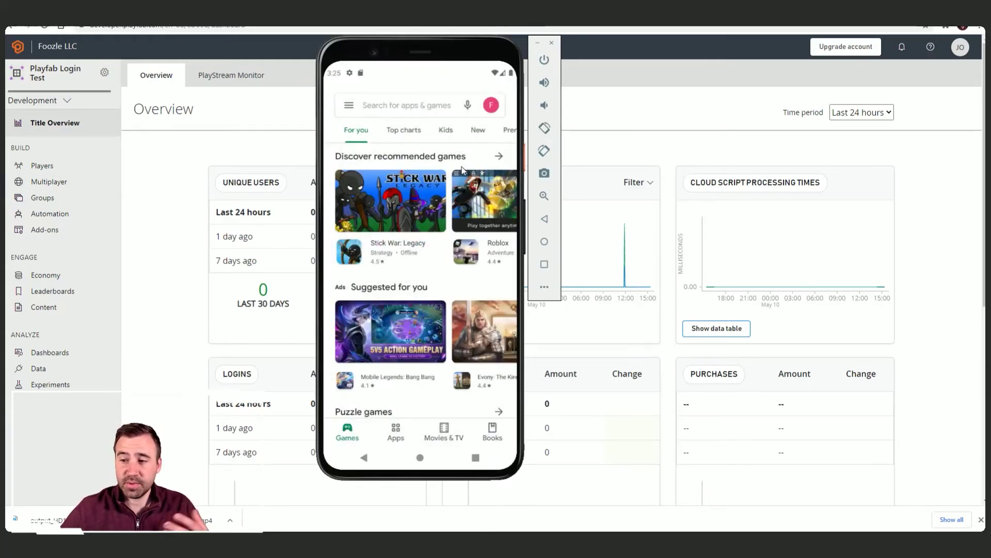
# Step: Open the Test Link email in Gmail and follow its Play testing link
pyautogui.click(476, 457)
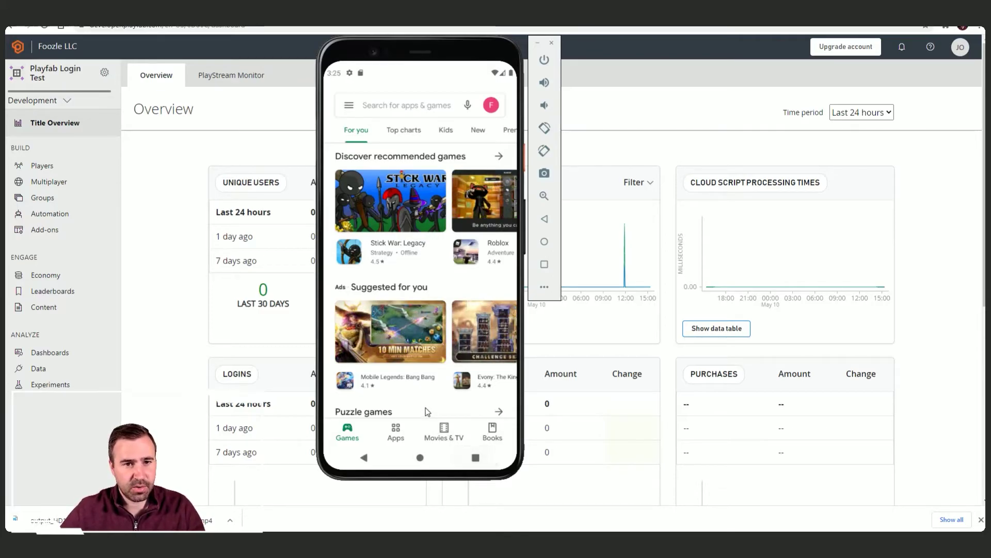
pyautogui.click(507, 363)
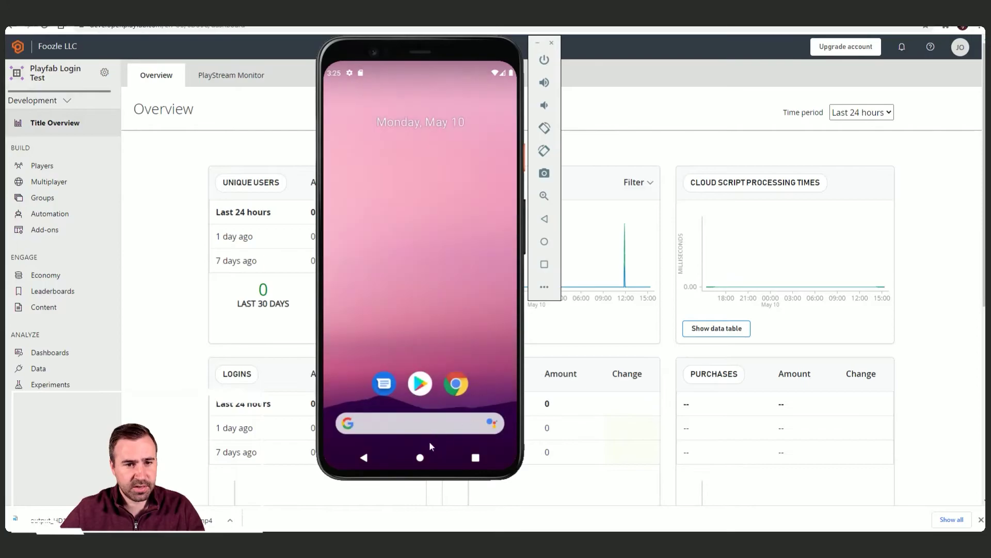
pyautogui.moveTo(448, 423); pyautogui.dragTo(445, 232)
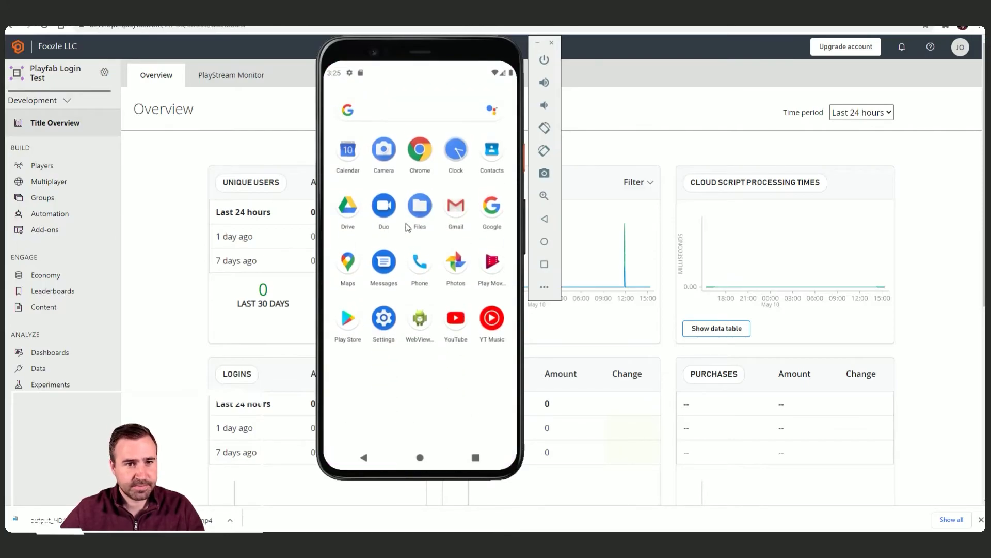
pyautogui.click(462, 226)
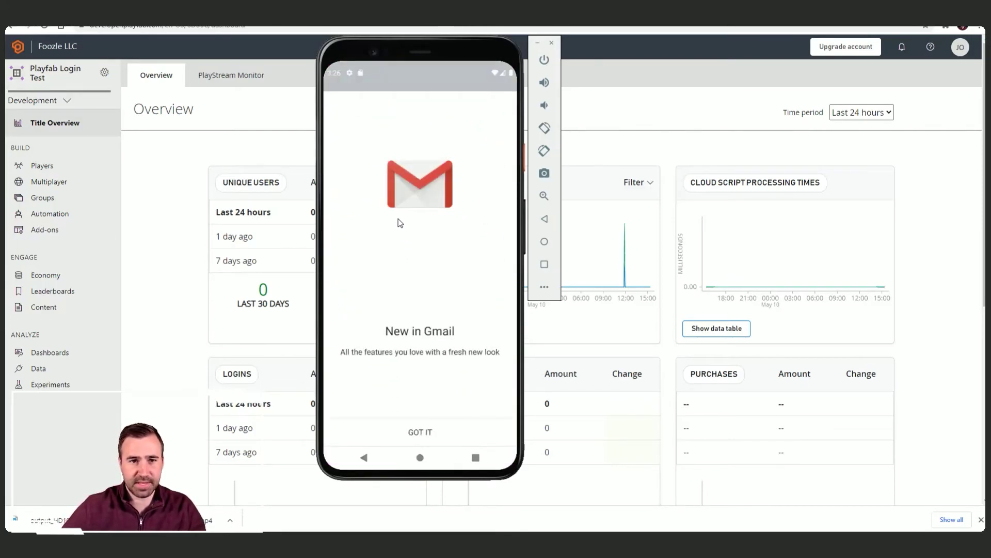
pyautogui.click(437, 433)
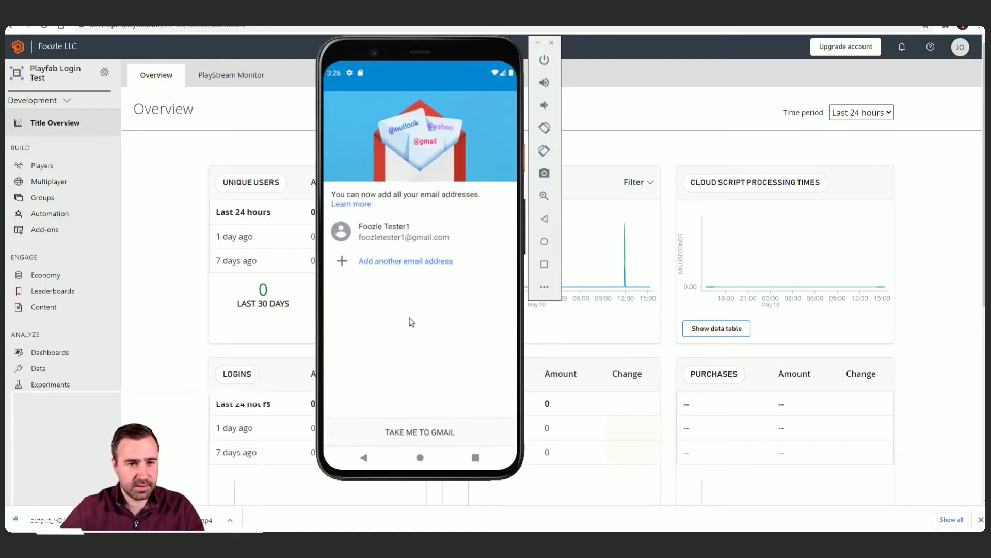
pyautogui.click(438, 428)
pyautogui.click(444, 325)
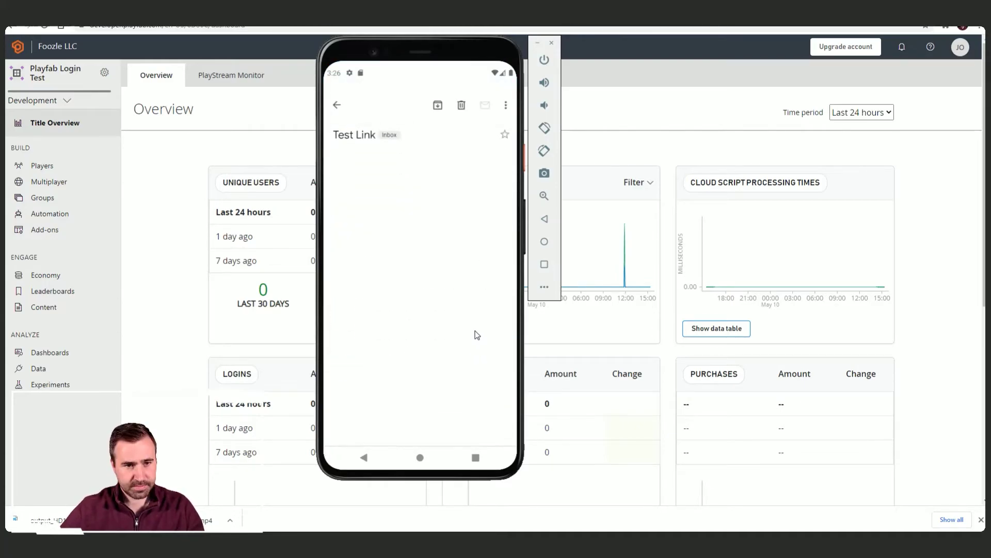
pyautogui.click(386, 207)
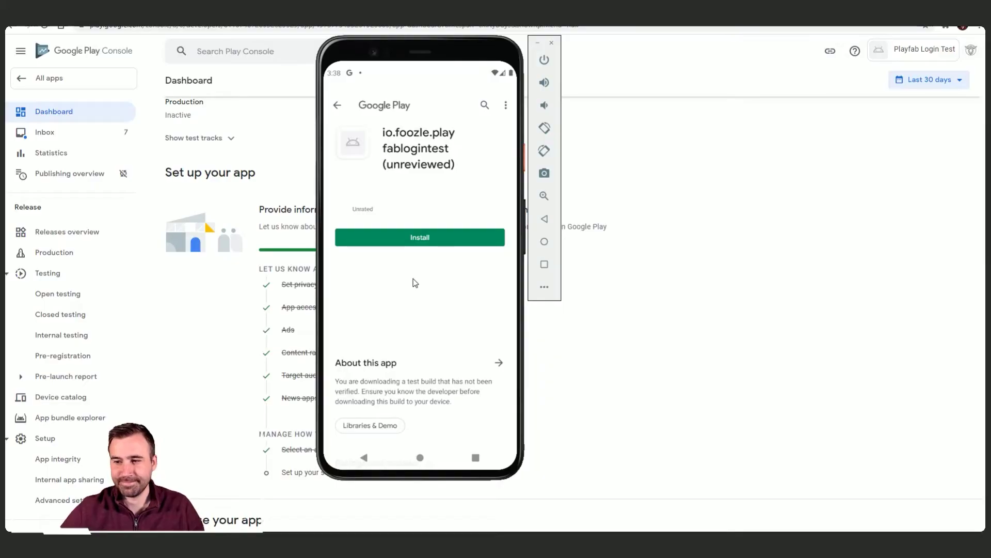
# Step: Install and launch the io.foozle.playfablogintest test build, then reposition the emulator window
pyautogui.click(411, 241)
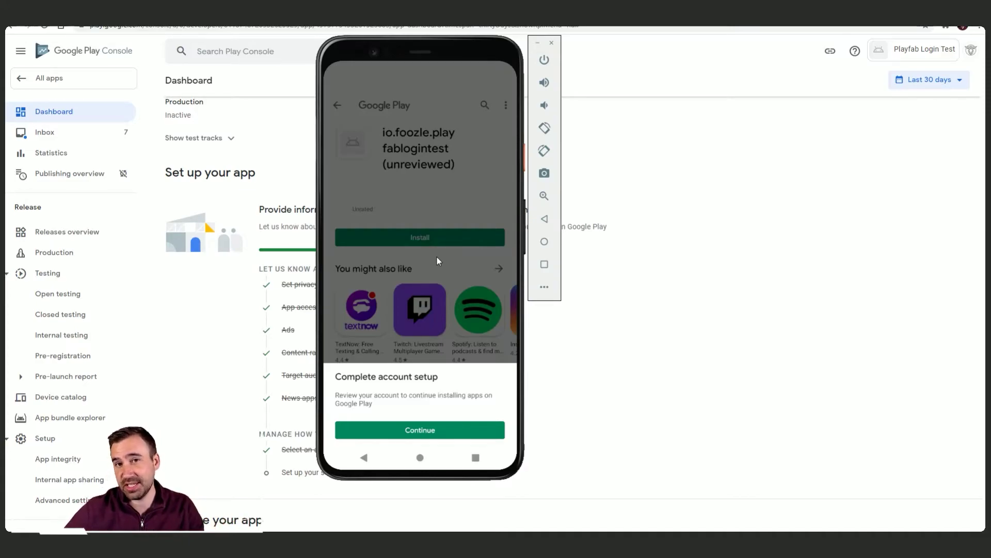
pyautogui.click(449, 429)
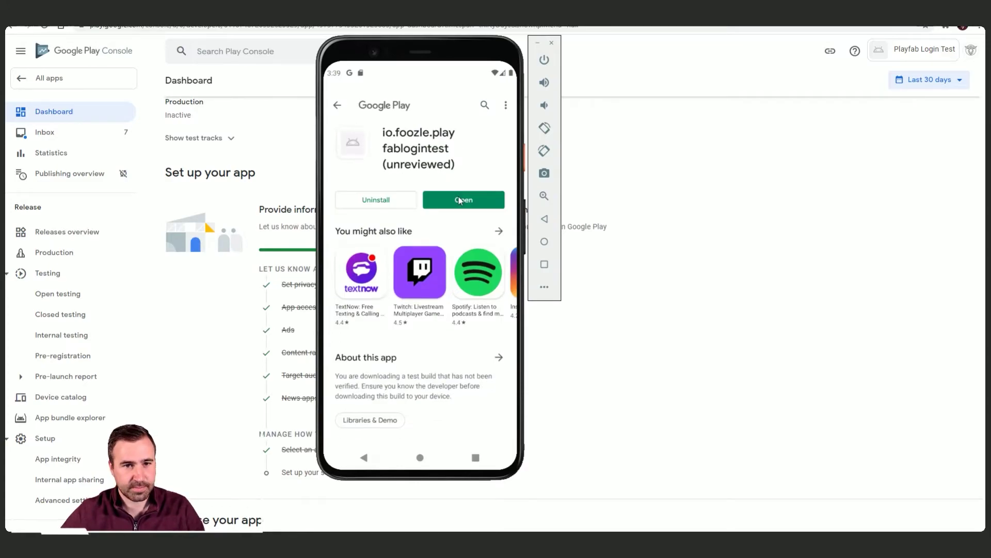
pyautogui.click(461, 201)
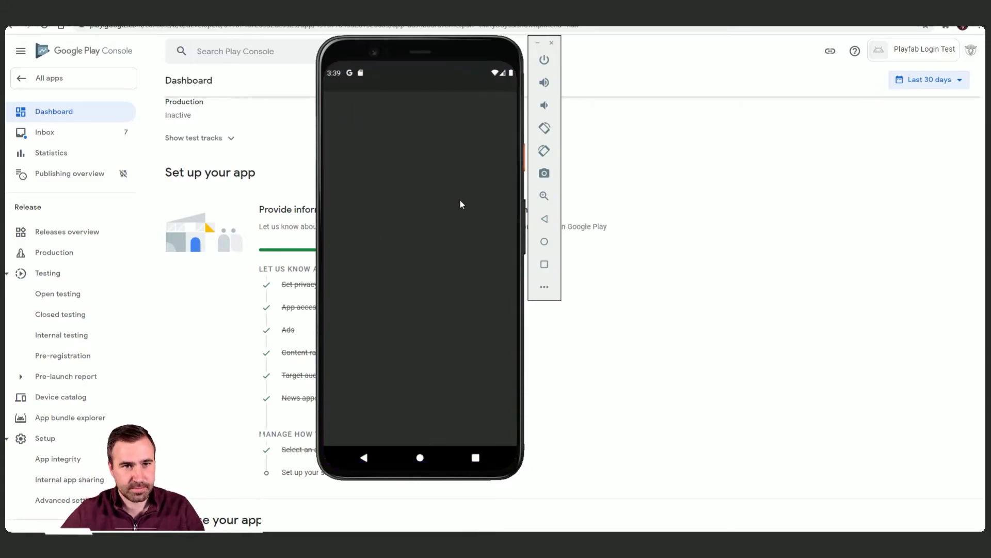
pyautogui.moveTo(472, 49); pyautogui.dragTo(448, 70)
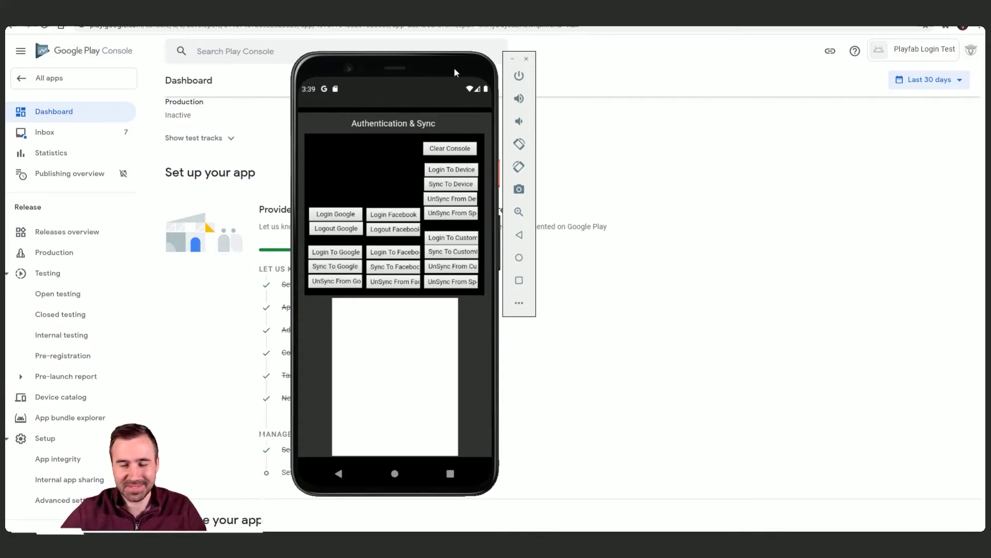
pyautogui.moveTo(453, 68); pyautogui.dragTo(505, 67)
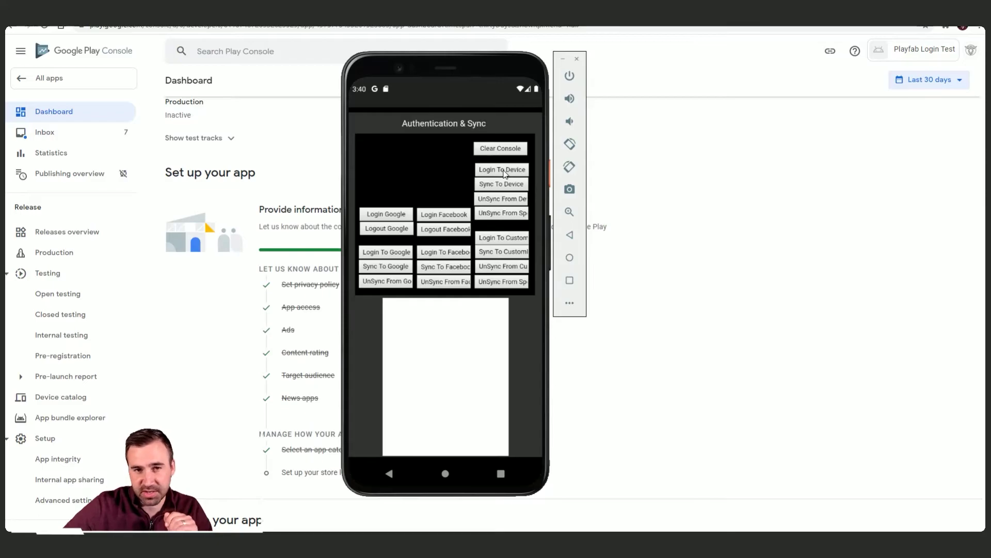
# Step: Log in with the device ID and magnify the console log to confirm the Android login
pyautogui.click(505, 173)
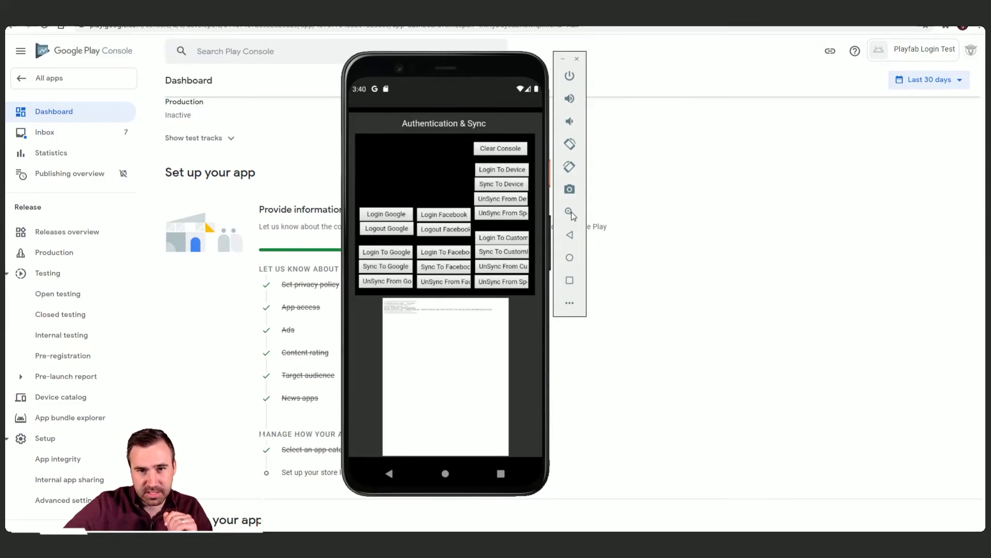
pyautogui.click(456, 317)
pyautogui.click(417, 329)
pyautogui.click(412, 333)
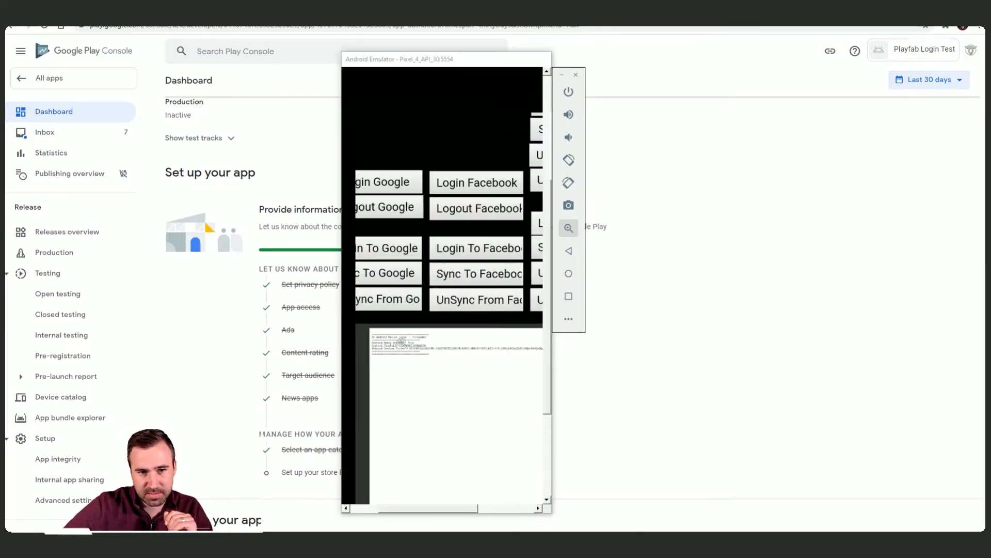
pyautogui.click(408, 338)
pyautogui.click(408, 338)
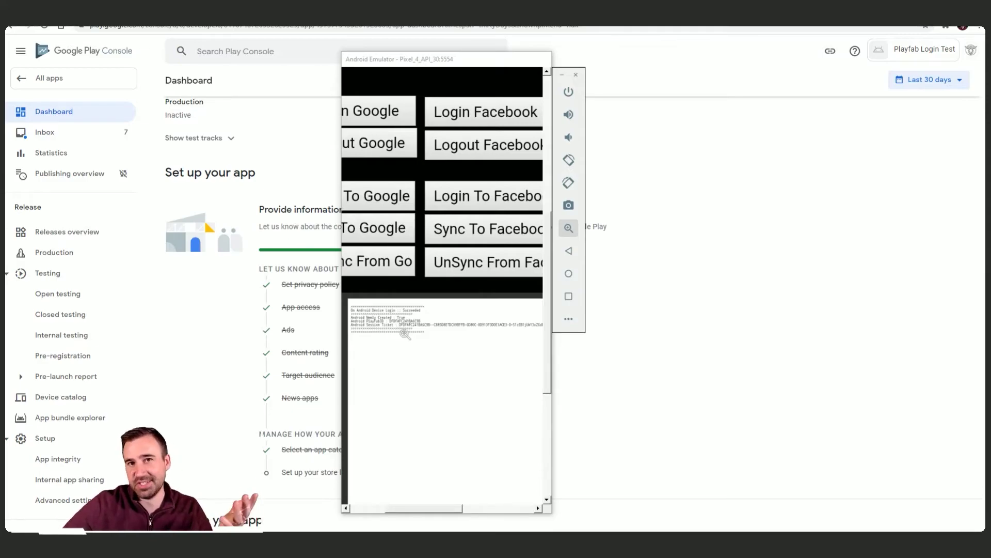
pyautogui.click(568, 228)
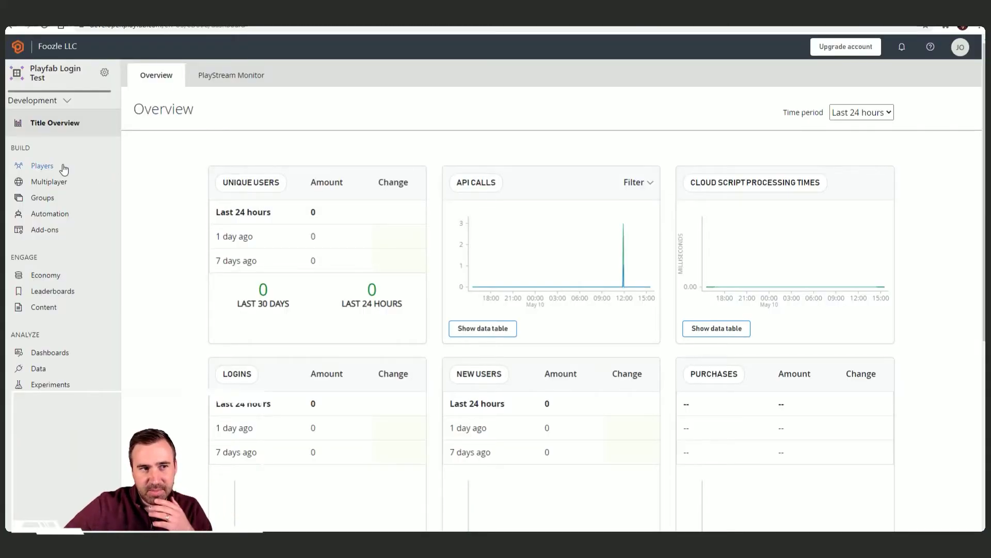
# Step: Search the Players list until the new United States Android player created today appears
pyautogui.click(43, 165)
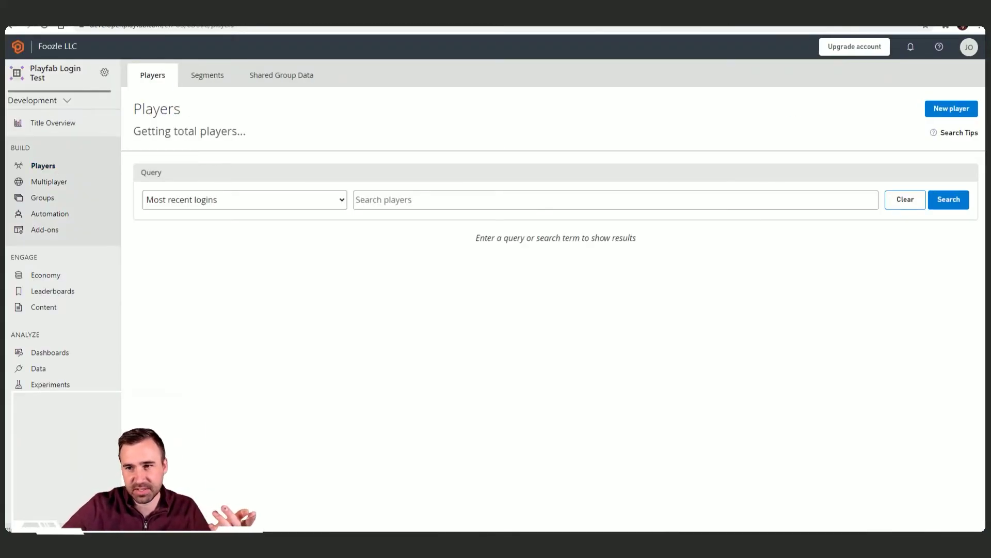
pyautogui.click(954, 202)
pyautogui.click(954, 202)
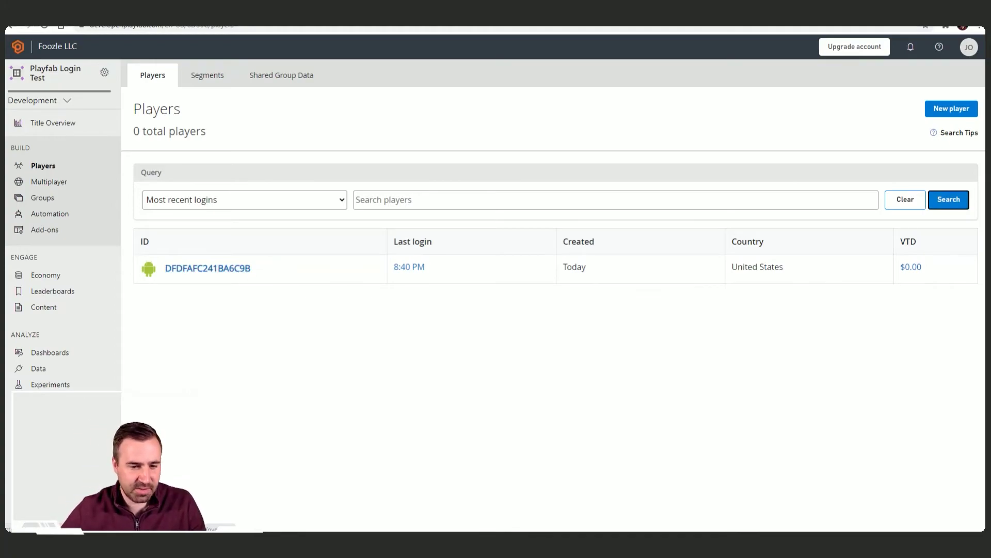
pyautogui.hotkey('alt', 'Tab')
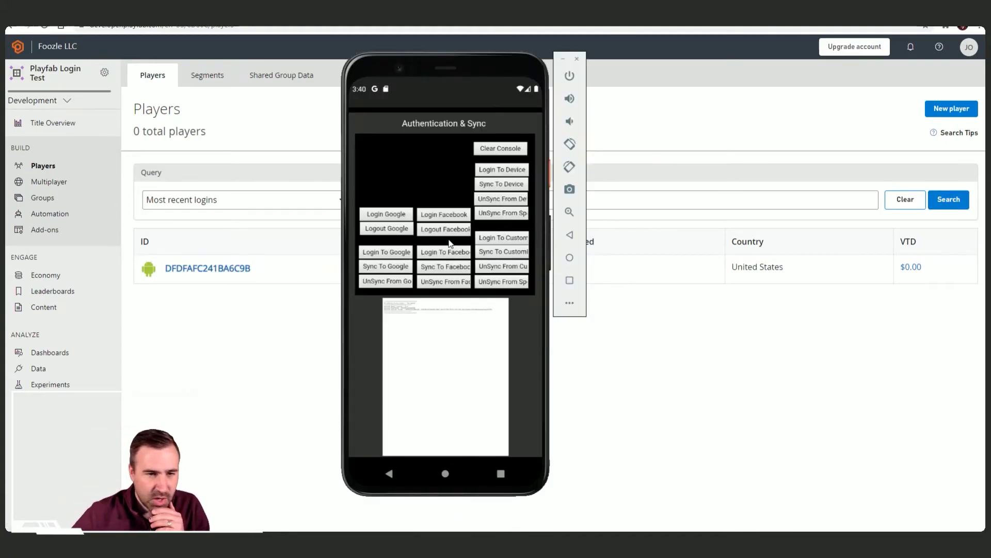
# Step: Log in with the test Google account, accepting the unverified-app warning and access request, then check the log
pyautogui.click(399, 215)
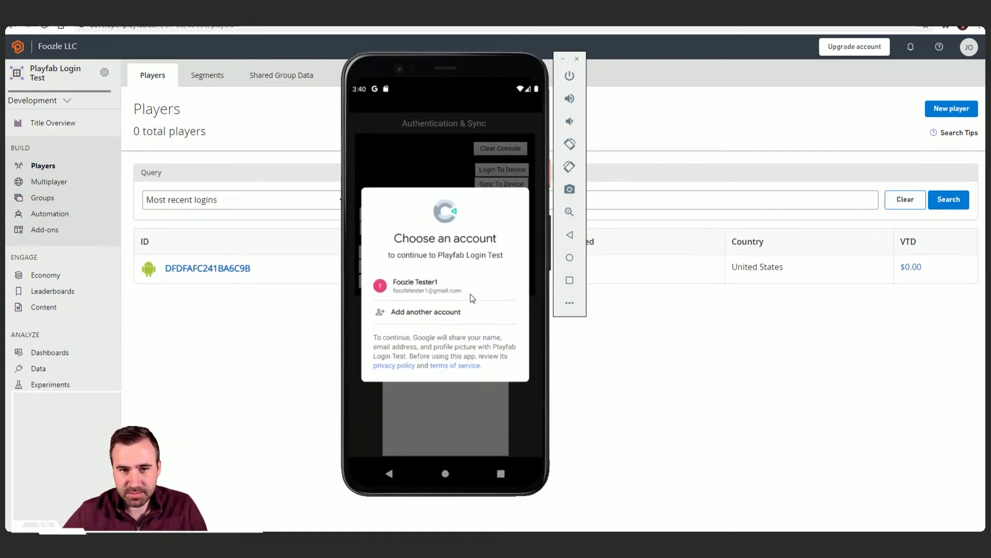
pyautogui.click(470, 288)
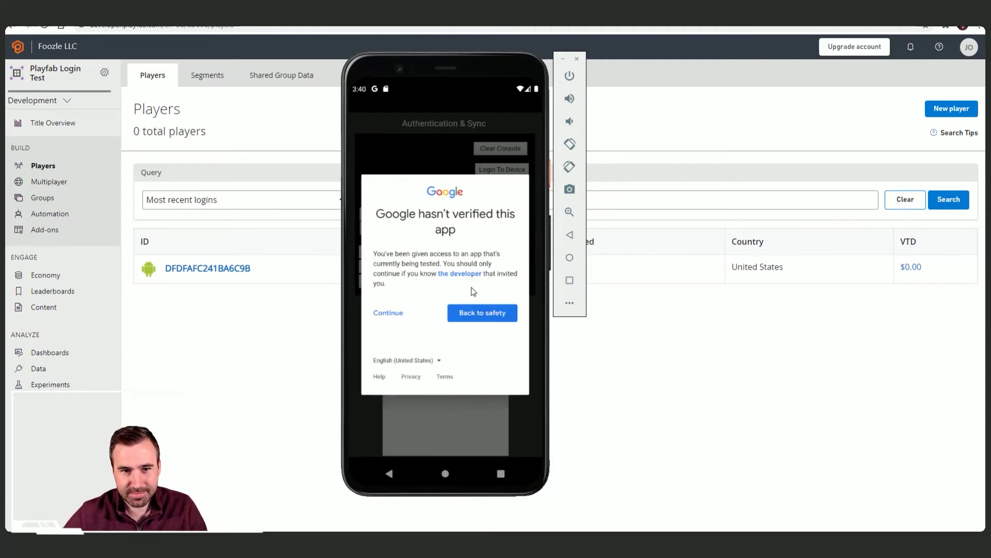
pyautogui.click(388, 314)
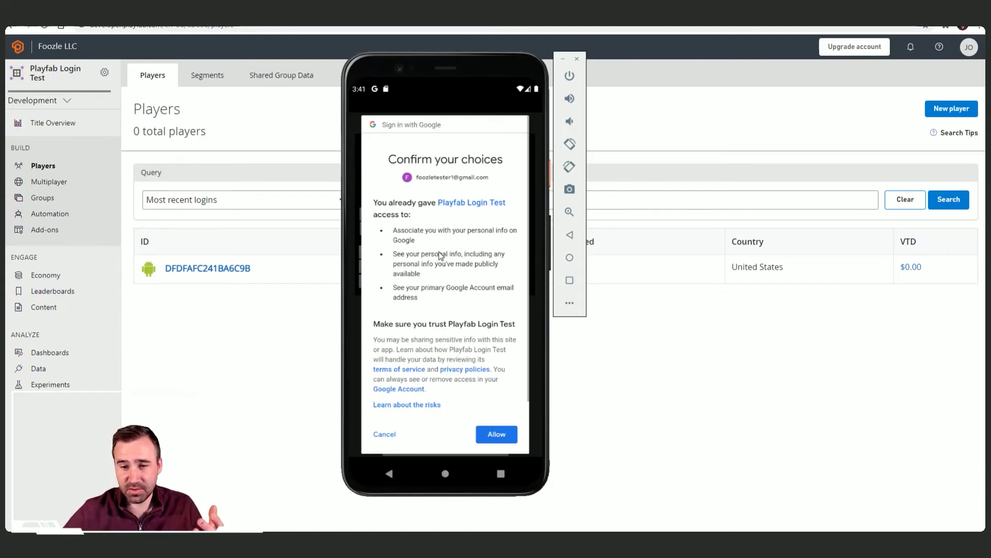
pyautogui.click(499, 434)
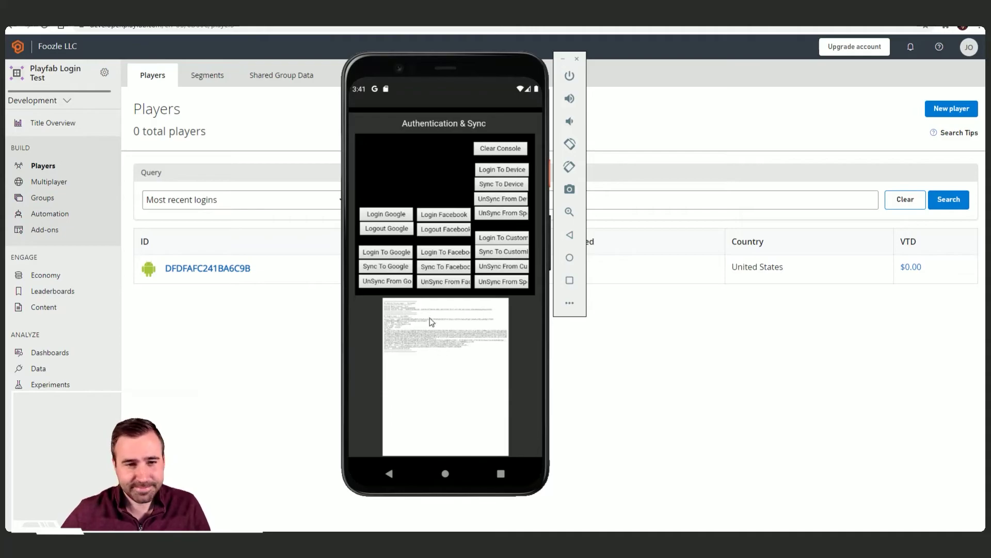
pyautogui.click(568, 212)
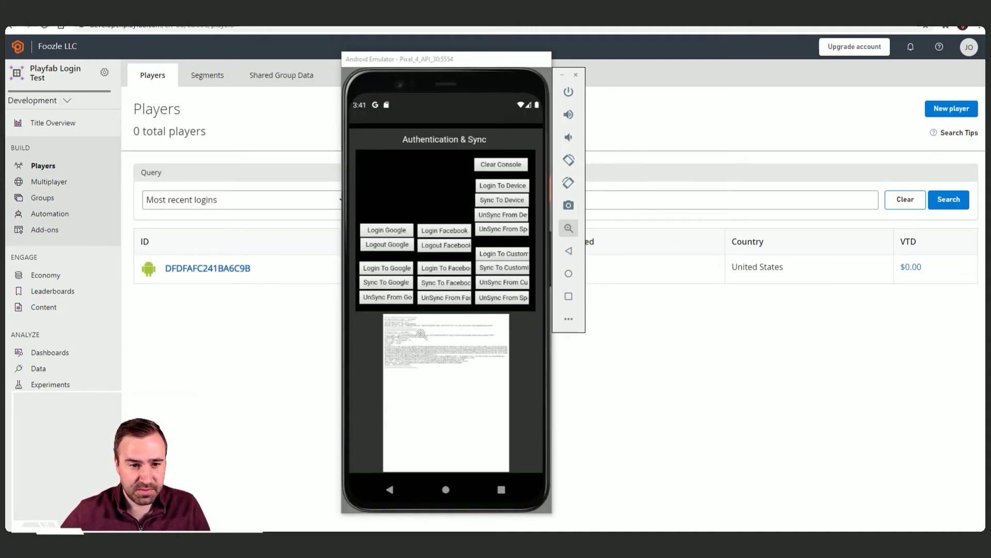
pyautogui.click(568, 227)
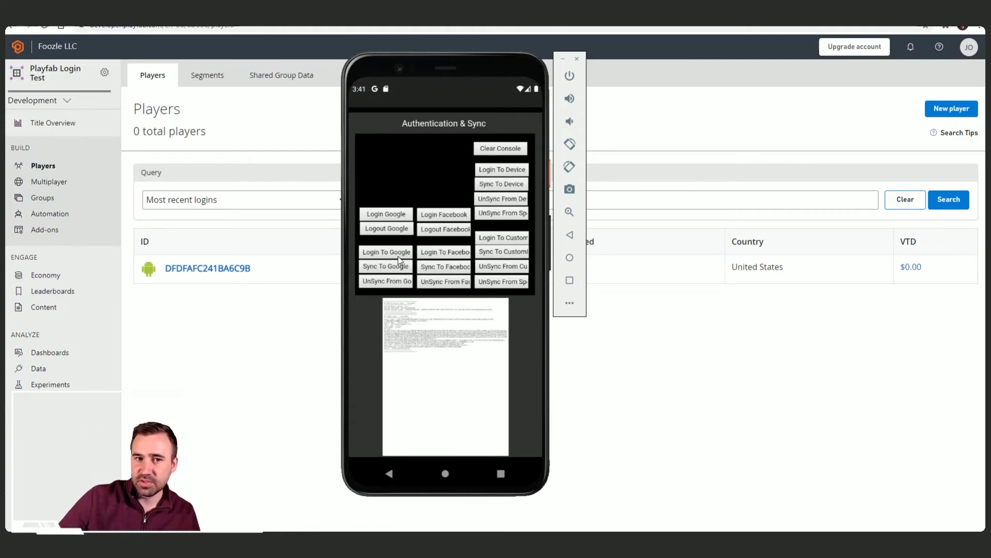
pyautogui.hotkey('alt', 'Tab')
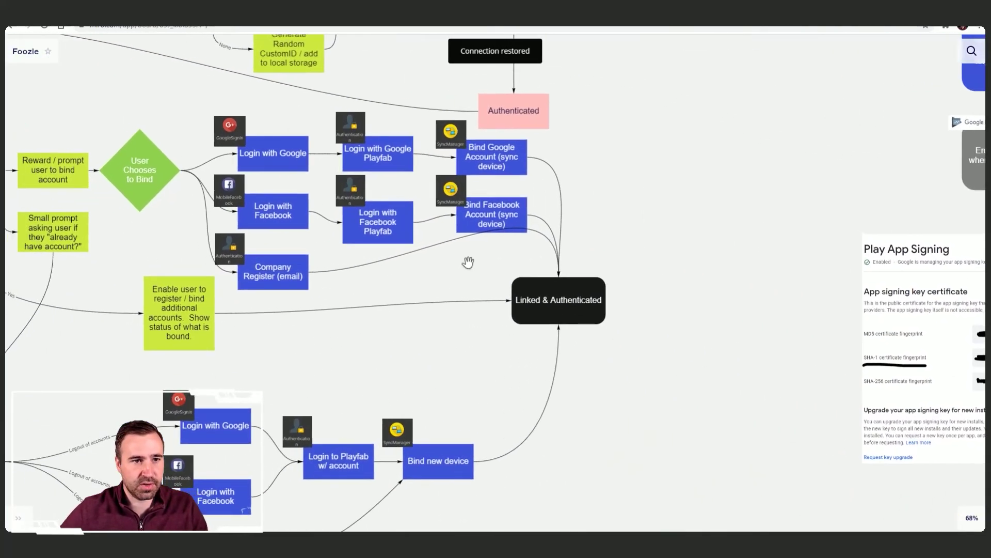
# Step: Pan across the Miro account-binding flowchart, then go to the Google Cloud Credentials list
pyautogui.moveTo(446, 250); pyautogui.dragTo(698, 343)
pyautogui.click(649, 181)
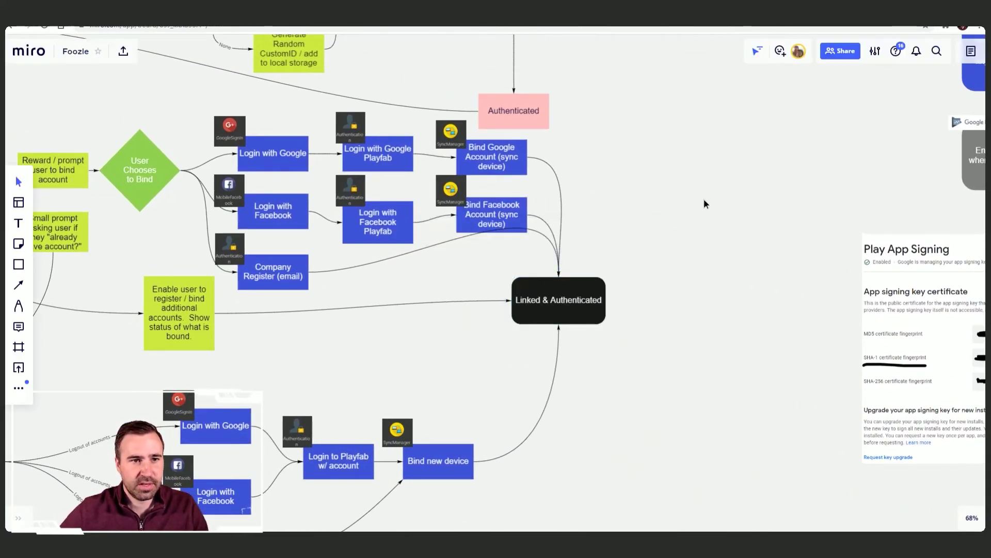
pyautogui.hscroll(-5, 775, 202)
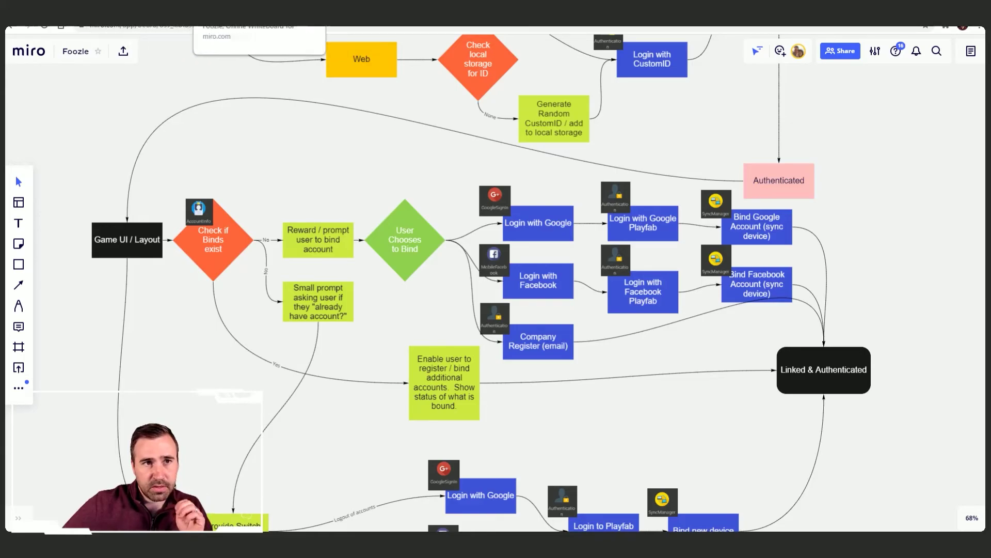
pyautogui.click(361, 21)
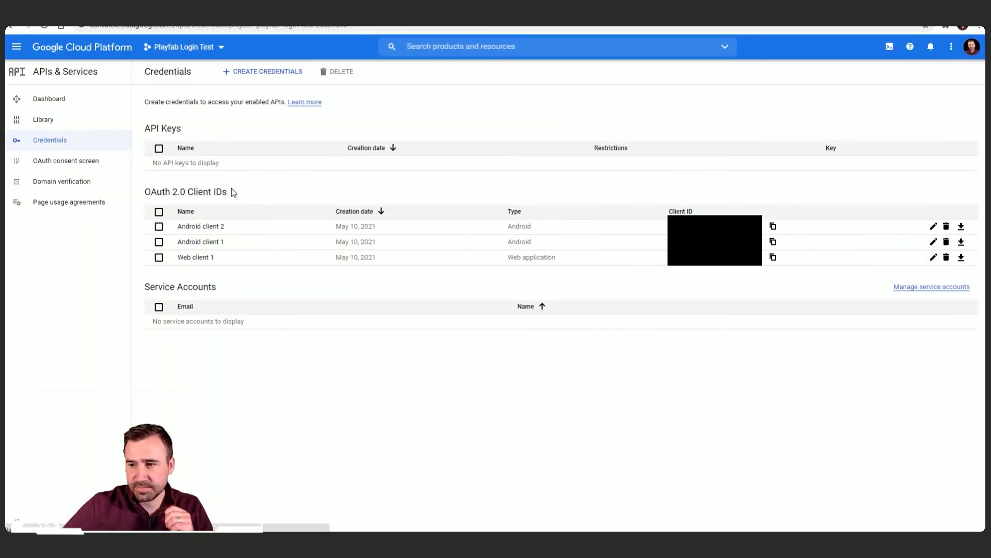
# Step: Open Web client 1's OAuth settings and review the PlayFab title's API Features page
pyautogui.click(197, 258)
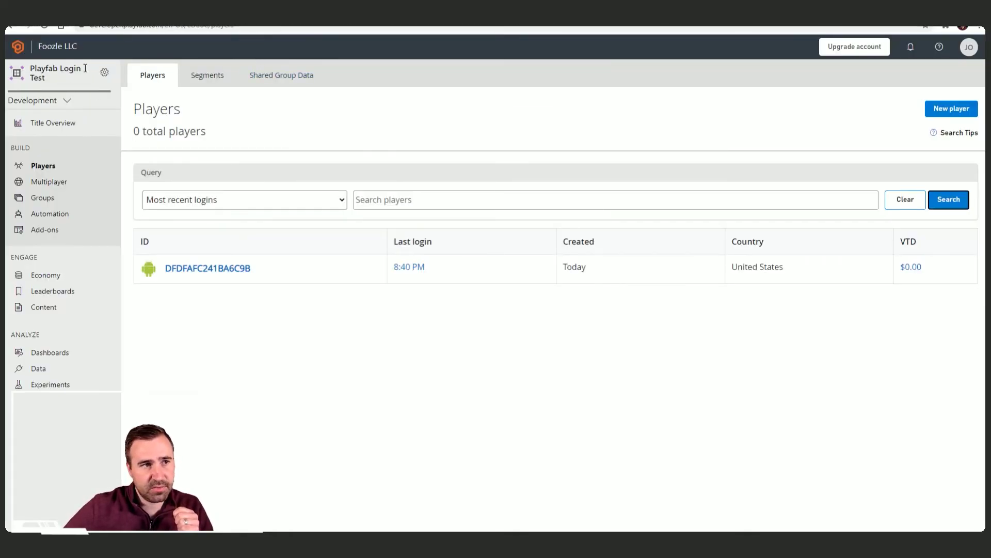
pyautogui.click(68, 102)
pyautogui.click(106, 73)
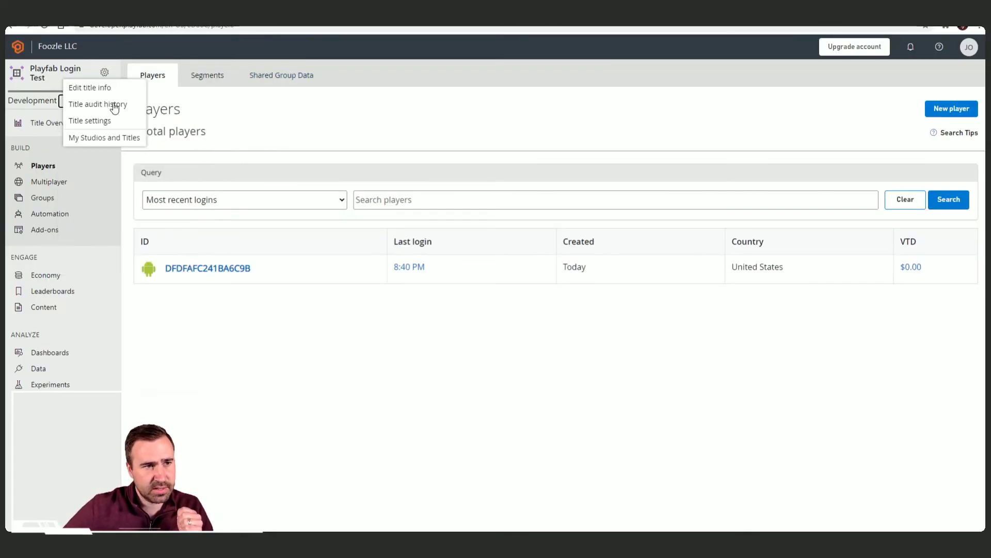
pyautogui.click(119, 122)
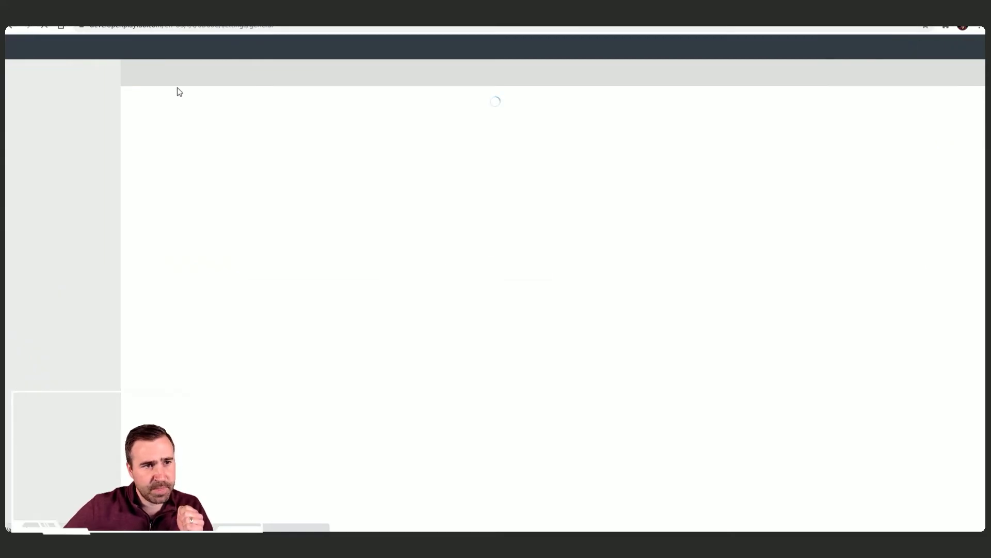
pyautogui.click(210, 82)
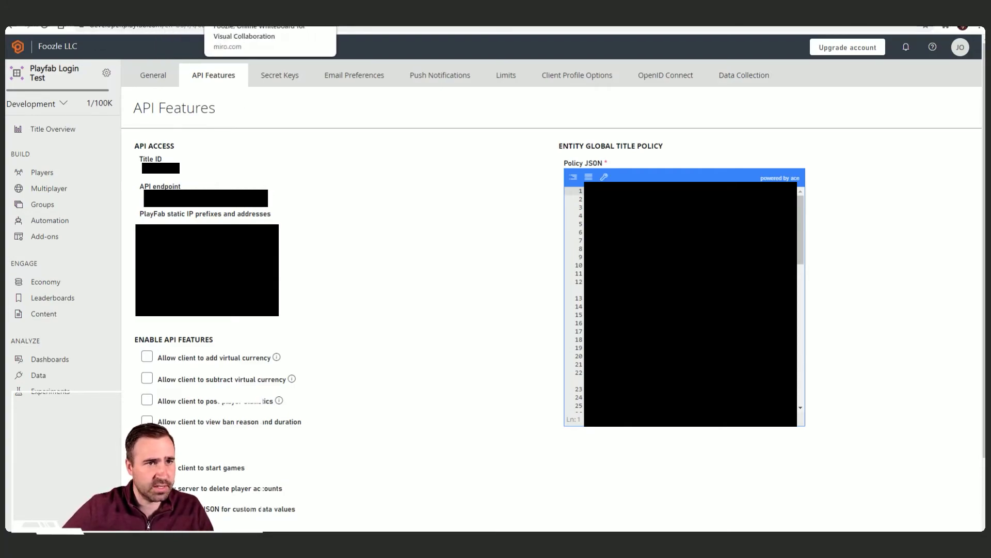
pyautogui.click(306, 8)
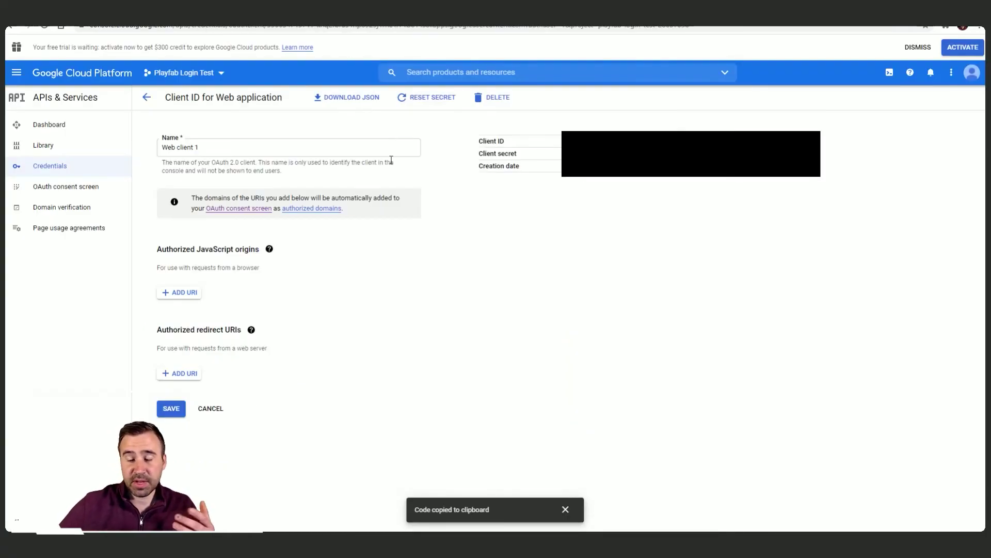
# Step: Add the copied endpoint as an authorized JavaScript origin on Web client 1
pyautogui.click(195, 295)
pyautogui.click(179, 293)
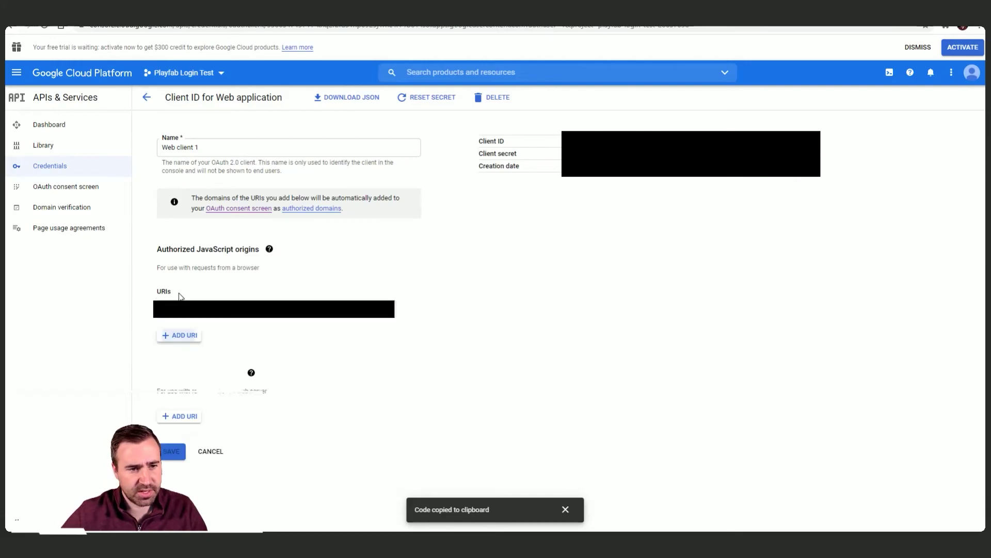
pyautogui.hotkey('ctrl', 'v')
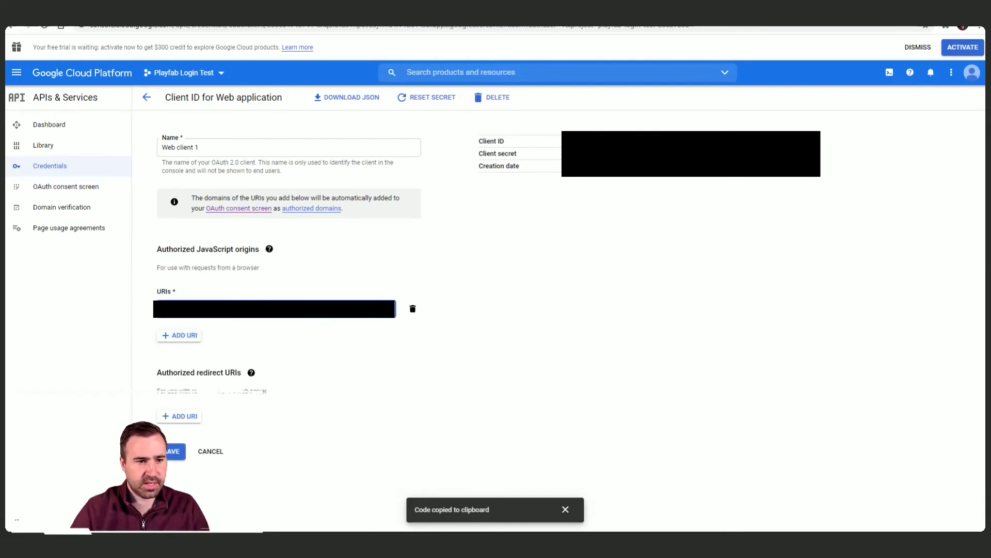
pyautogui.click(325, 396)
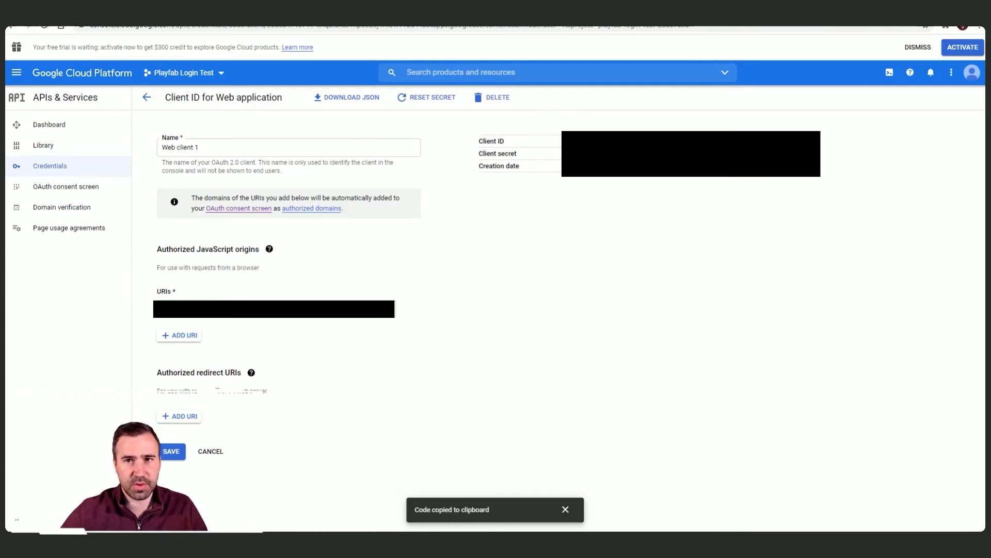
# Step: Copy PlayFab's Google OAuth redirect URI from the docs, add it as a redirect URI, and save
pyautogui.hotkey('ctrl', 'Tab')
pyautogui.scroll(1, 444, 282)
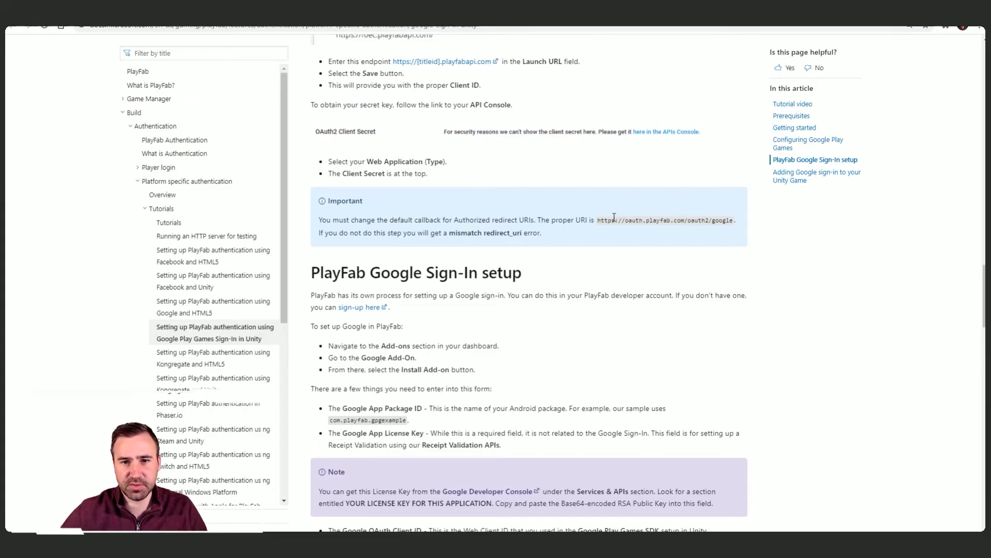
pyautogui.scroll(1, 618, 217)
pyautogui.moveTo(598, 233); pyautogui.dragTo(733, 233)
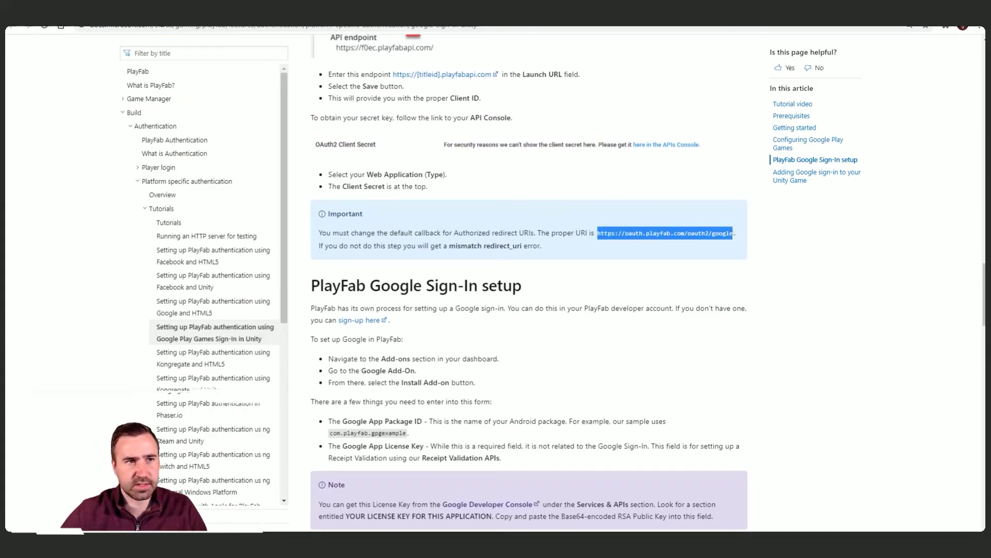
pyautogui.hotkey('ctrl', 'Tab')
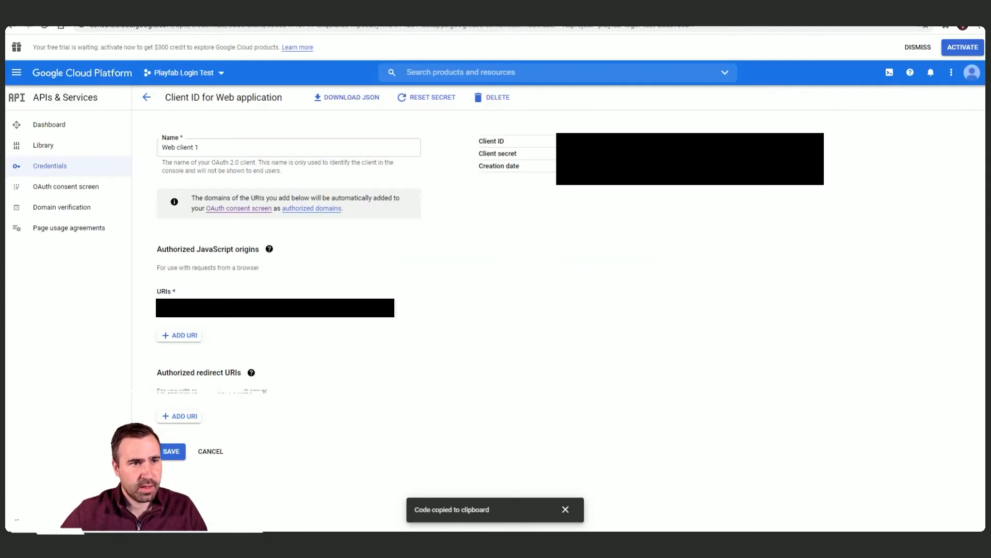
pyautogui.click(186, 416)
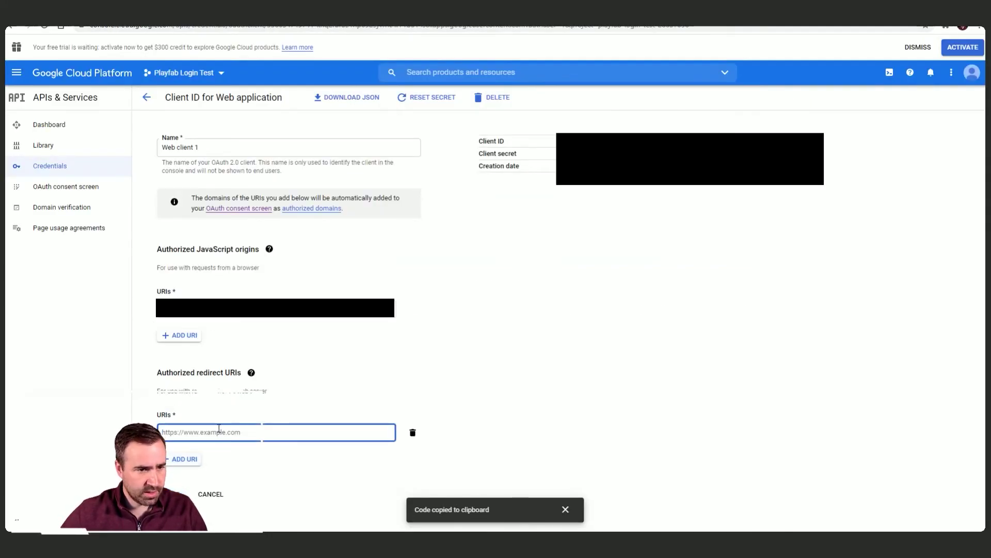
pyautogui.hotkey('ctrl', 'v')
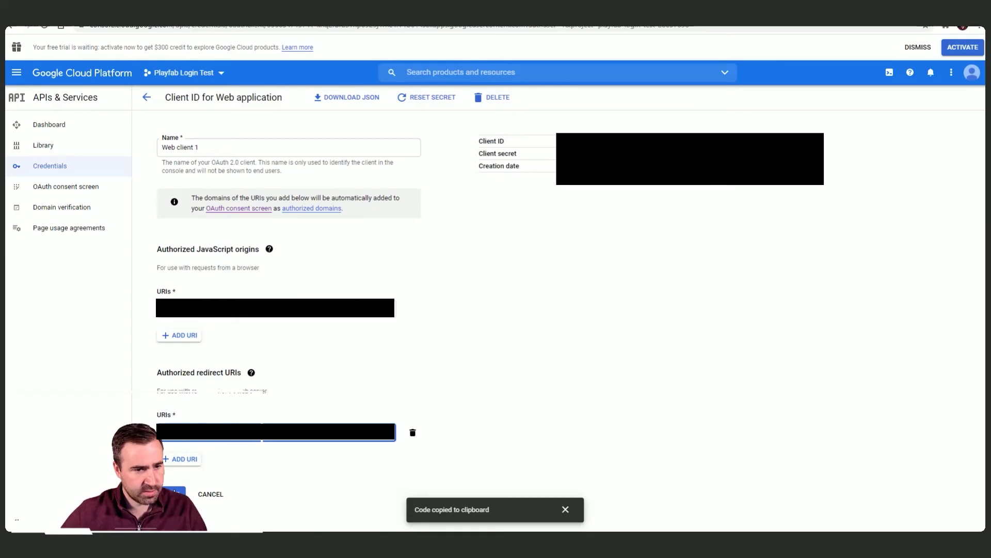
pyautogui.click(175, 493)
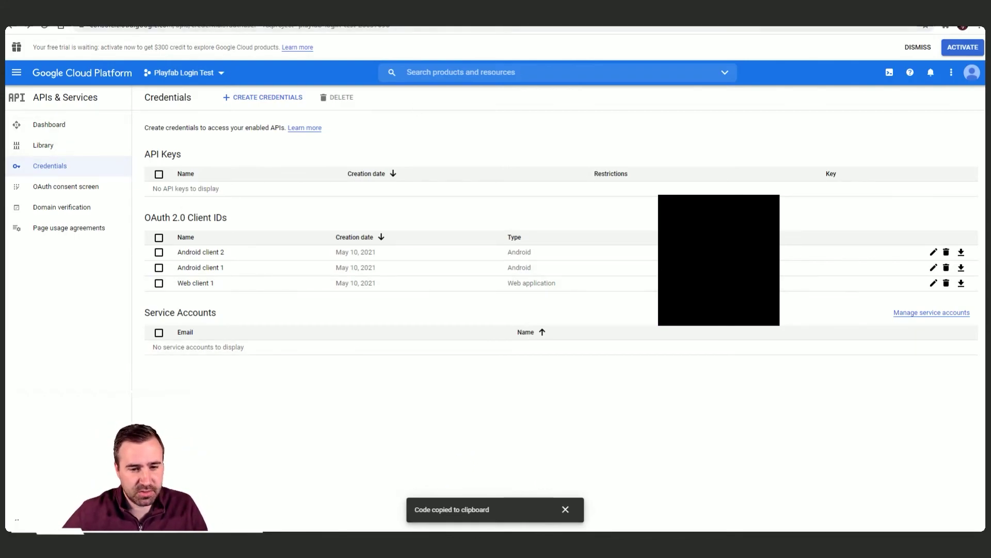
pyautogui.hotkey('alt', 'Tab')
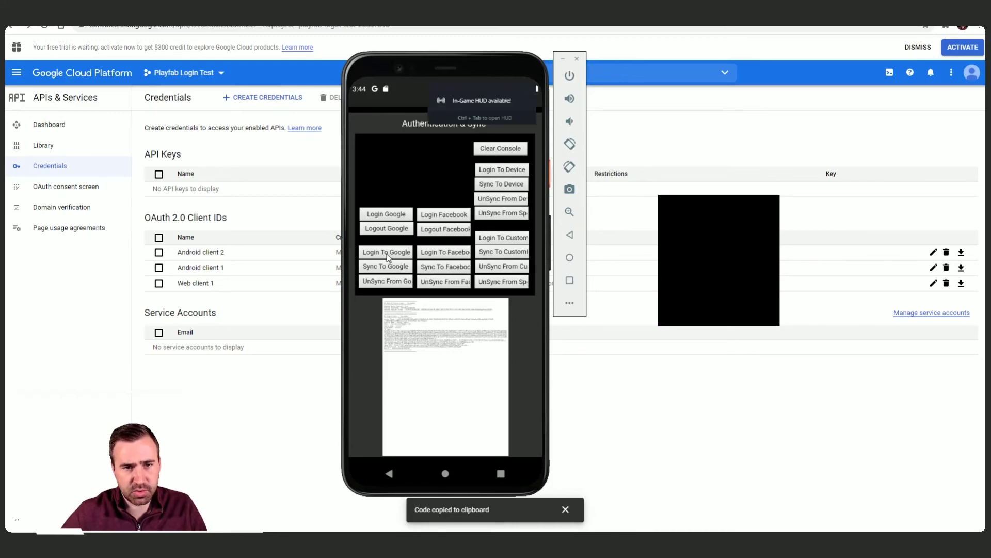
# Step: Log in to Google from the test app and zoom into the log showing On Google Login :: Succeeded
pyautogui.click(388, 253)
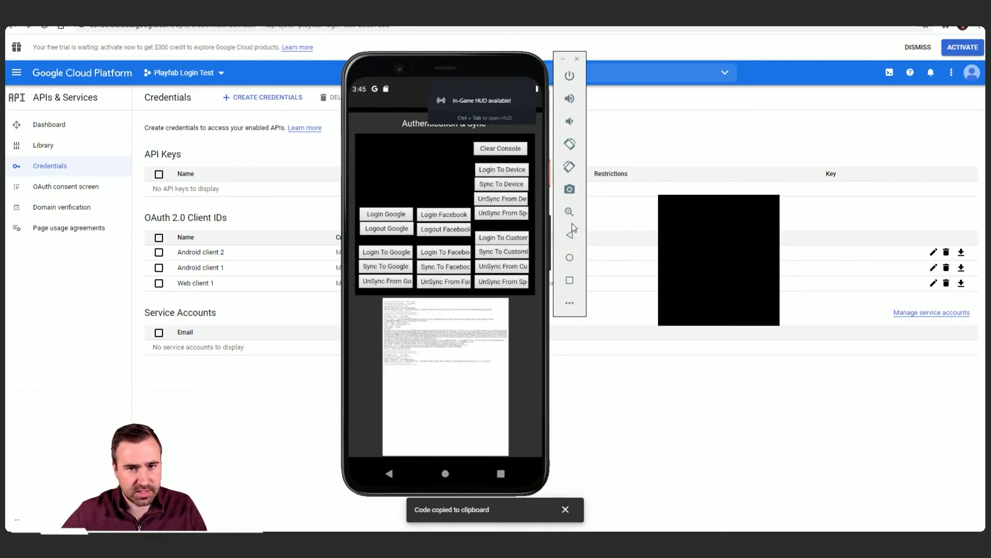
pyautogui.click(570, 212)
pyautogui.click(423, 401)
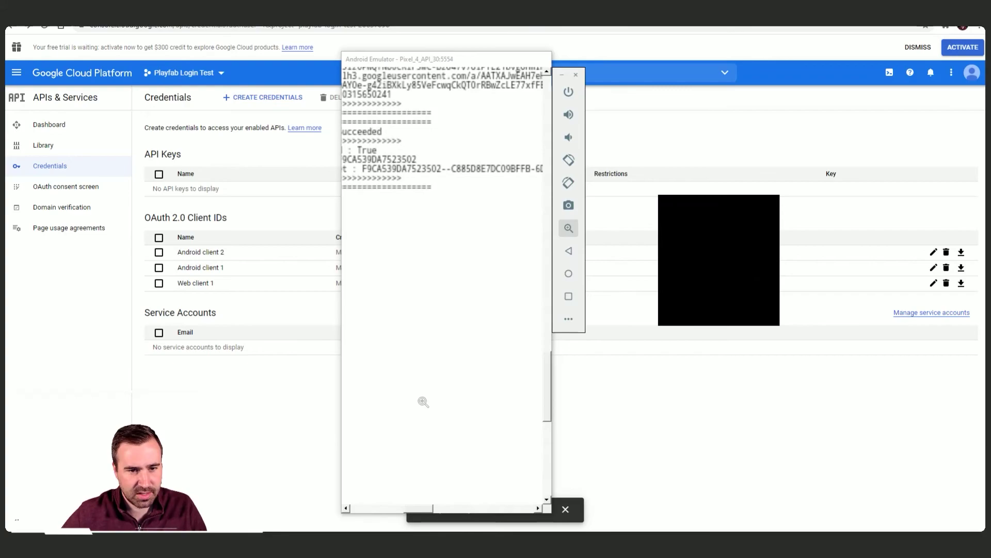
pyautogui.moveTo(402, 517); pyautogui.dragTo(399, 512)
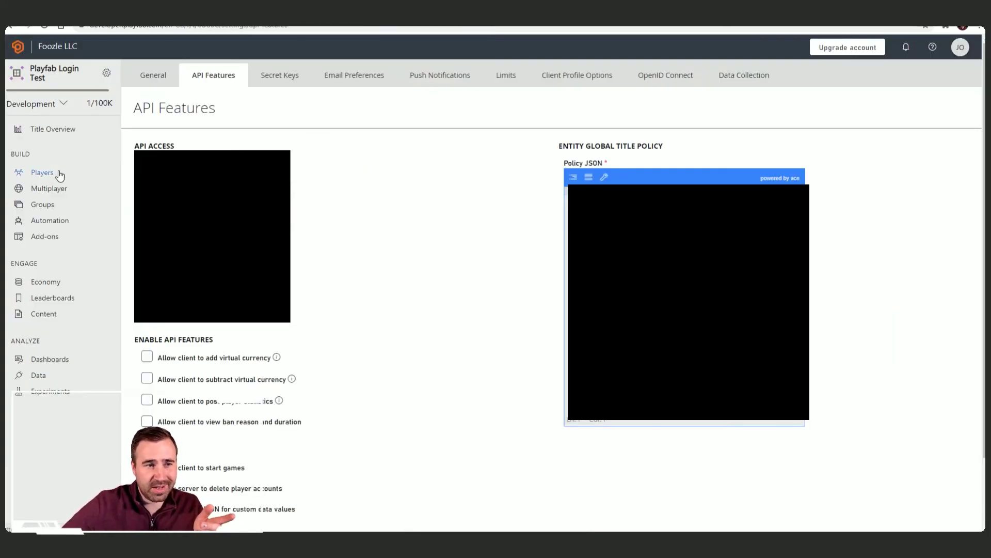
# Step: Reload the Players list search to reveal the Google Play player logged in at 8:45 PM
pyautogui.click(59, 175)
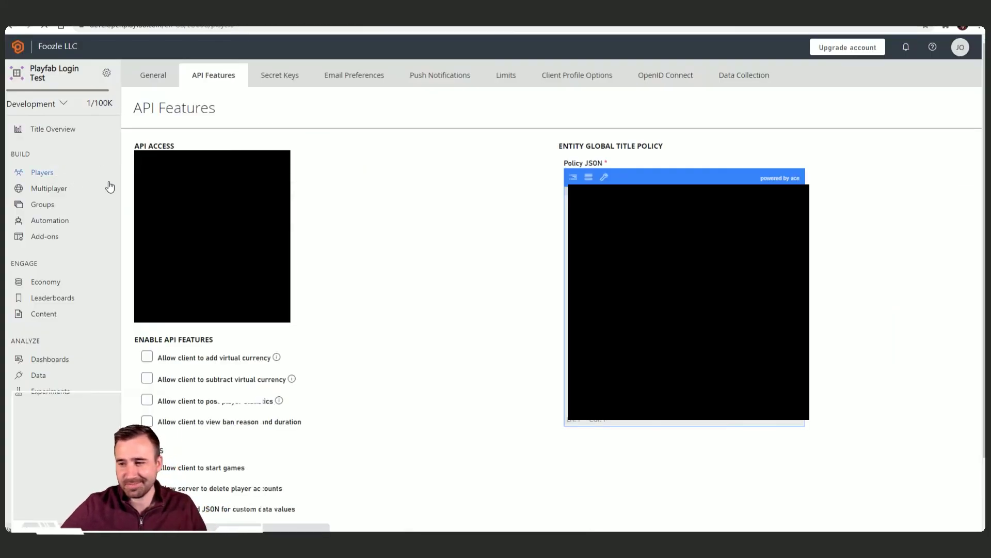
pyautogui.click(953, 201)
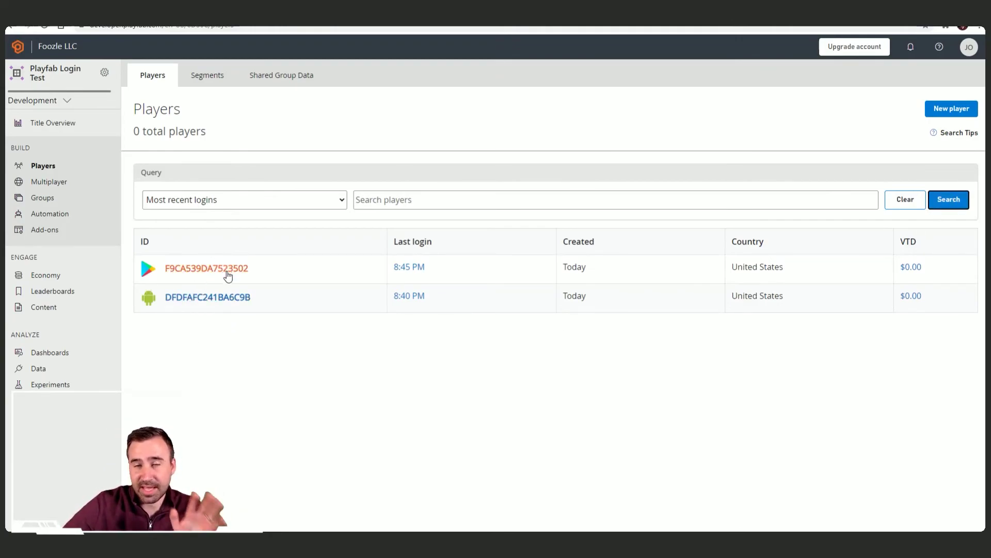
# Step: Review the Google login binding flowchart on the Miro board
pyautogui.hotkey('ctrl', 'Tab')
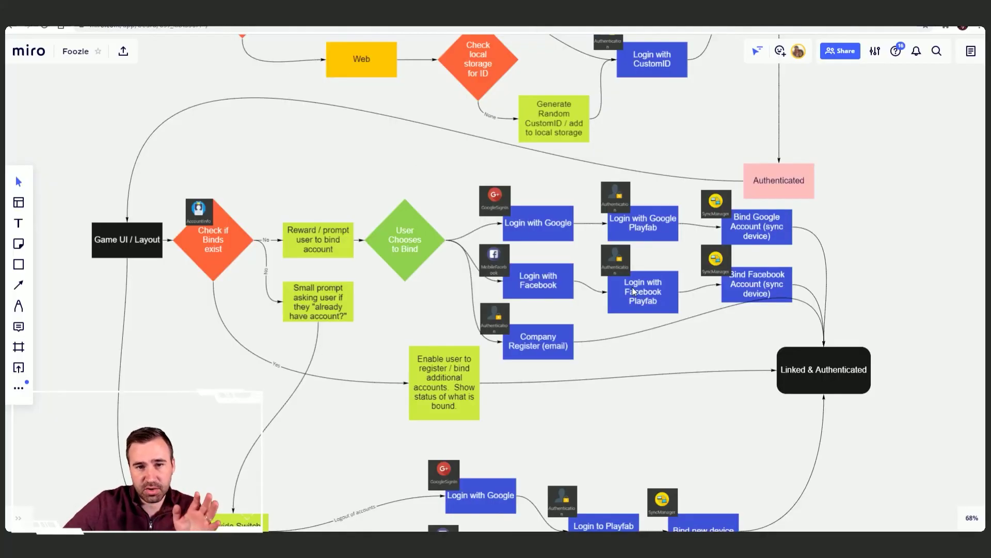
pyautogui.hscroll(5, 691, 362)
pyautogui.scroll(1, 527, 380)
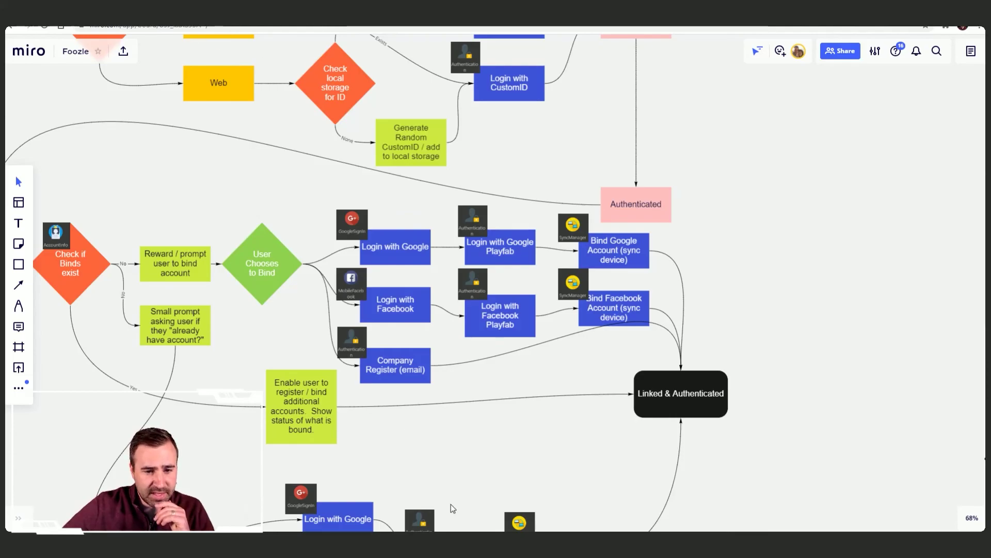
# Step: Back in the emulator at full phone view, sync the device to the Google-signed-in player and return to PlayFab
pyautogui.hotkey('alt', 'Tab')
pyautogui.click(568, 228)
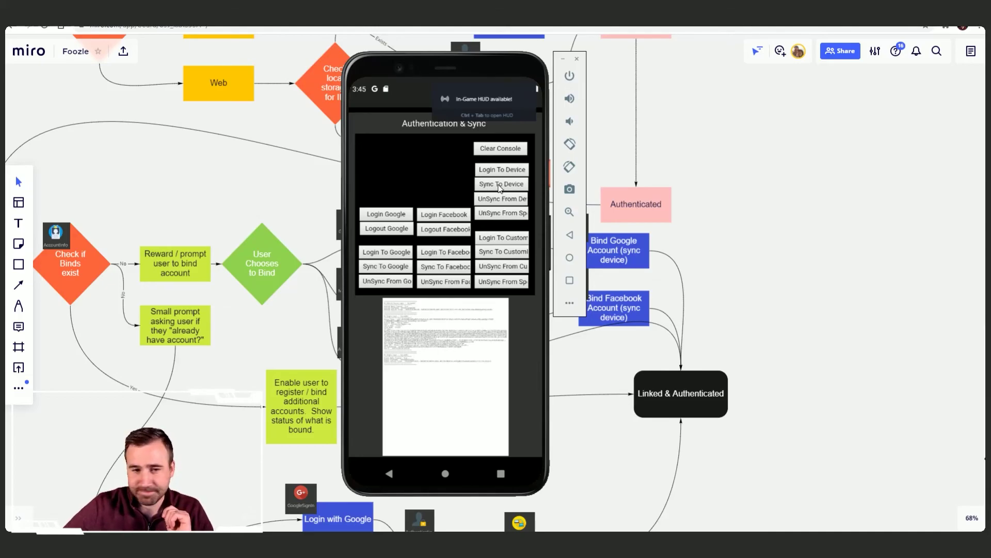
pyautogui.click(499, 185)
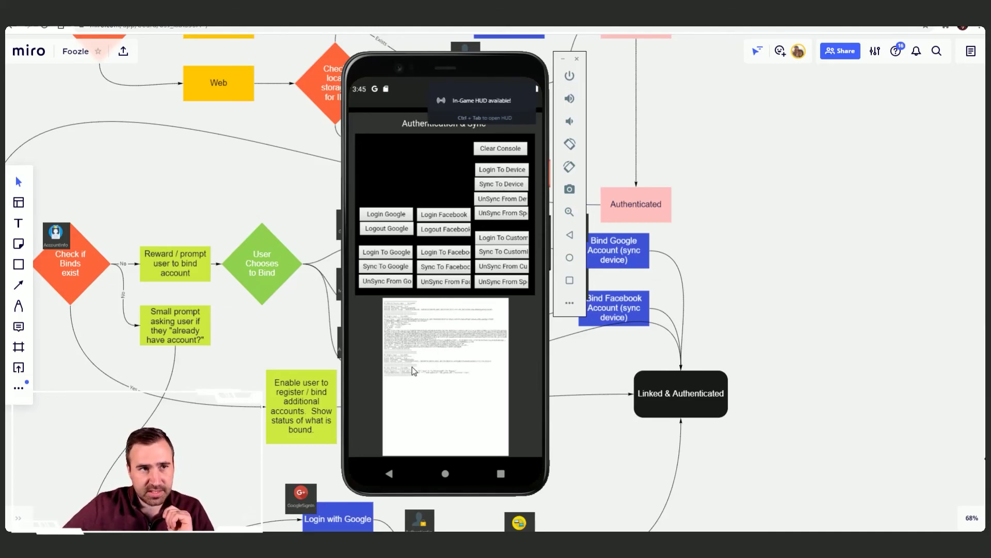
pyautogui.hotkey('alt', 'Tab')
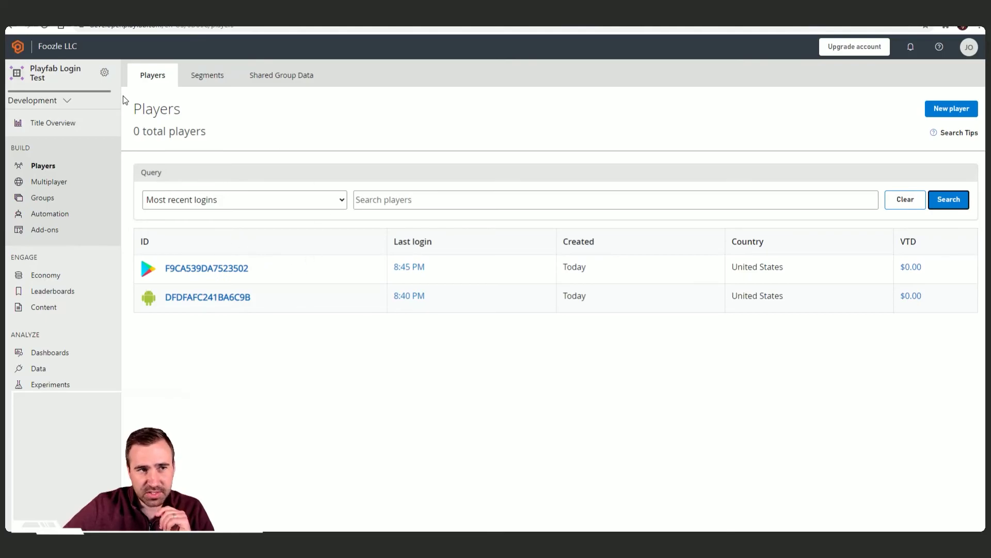
# Step: Open the newest Google Play player and check its Identities list shows both Android Device and Google
pyautogui.click(201, 273)
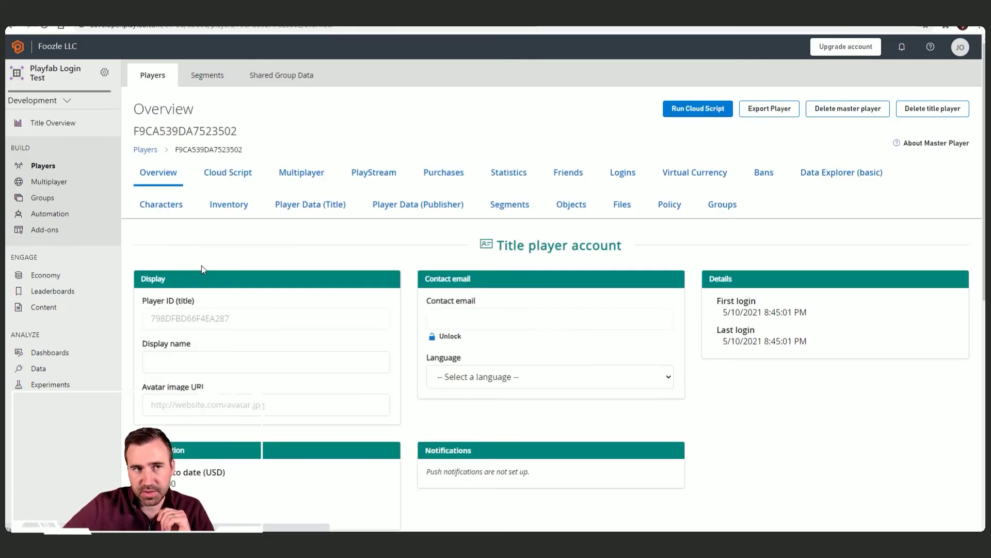
pyautogui.scroll(-8, 407, 334)
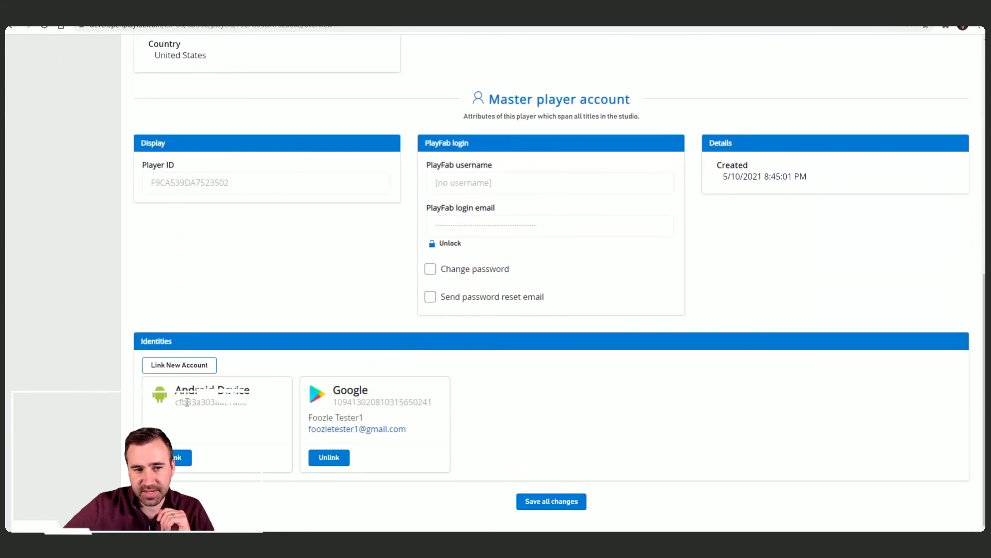